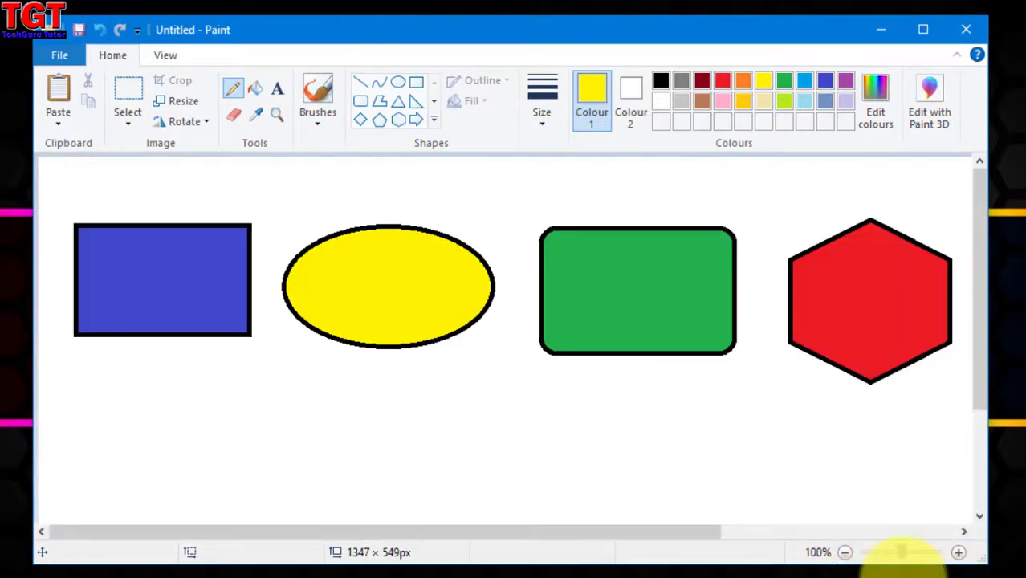
# Zoom in on the drawing, zoom back out, and magnify it again to 300%
pyautogui.click(176, 54)
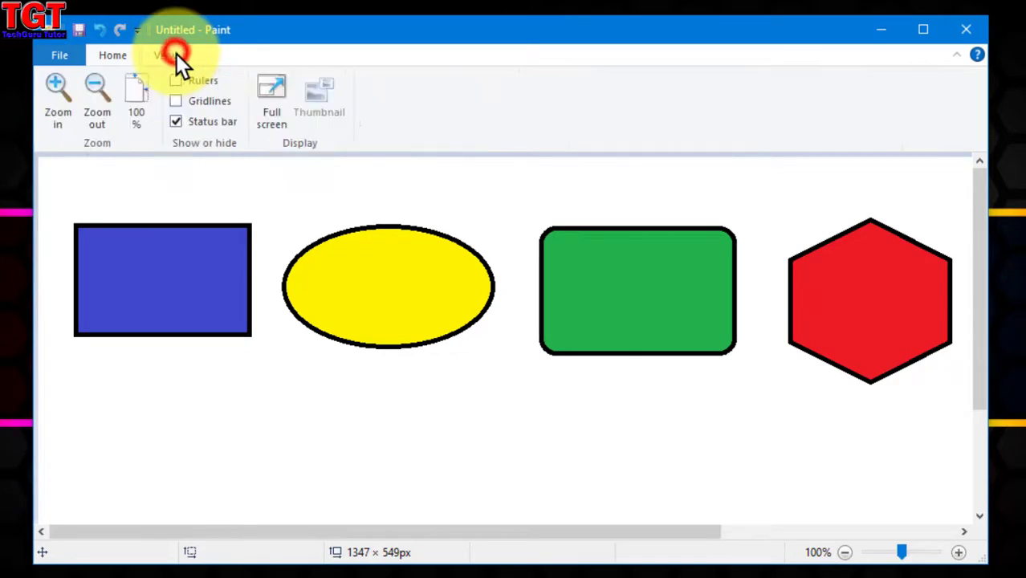
pyautogui.click(58, 107)
pyautogui.click(59, 106)
pyautogui.click(94, 106)
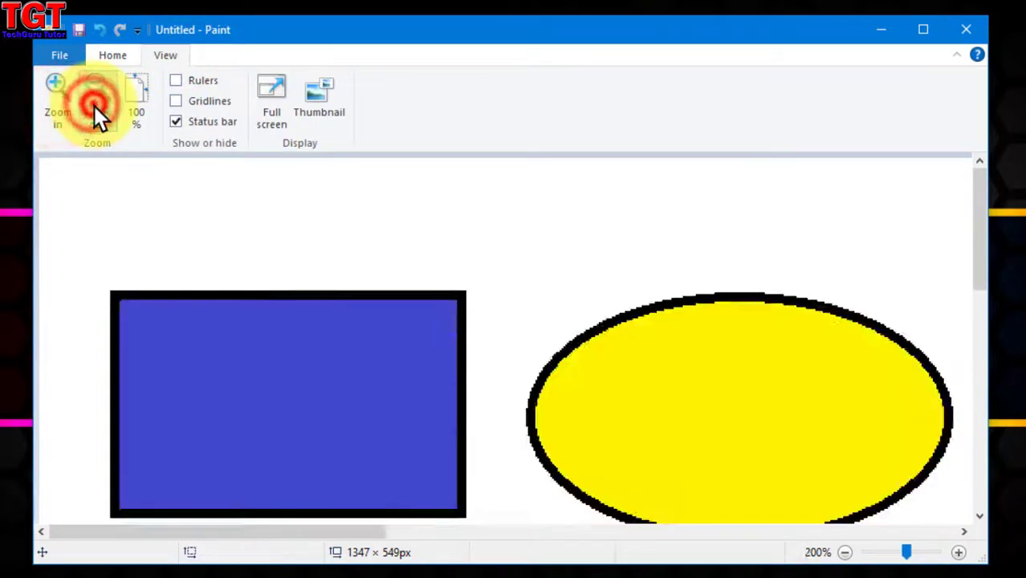
pyautogui.click(94, 106)
pyautogui.click(94, 106)
pyautogui.click(65, 111)
pyautogui.click(64, 111)
pyautogui.click(64, 111)
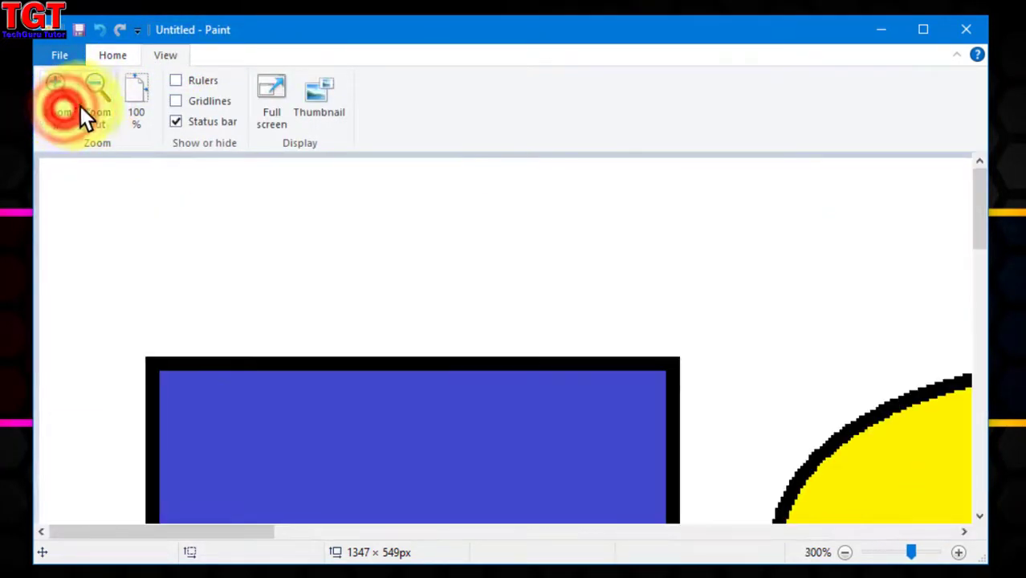
# Zoom the drawing out to 25% and reset the view to 100%
pyautogui.click(115, 102)
pyautogui.click(115, 102)
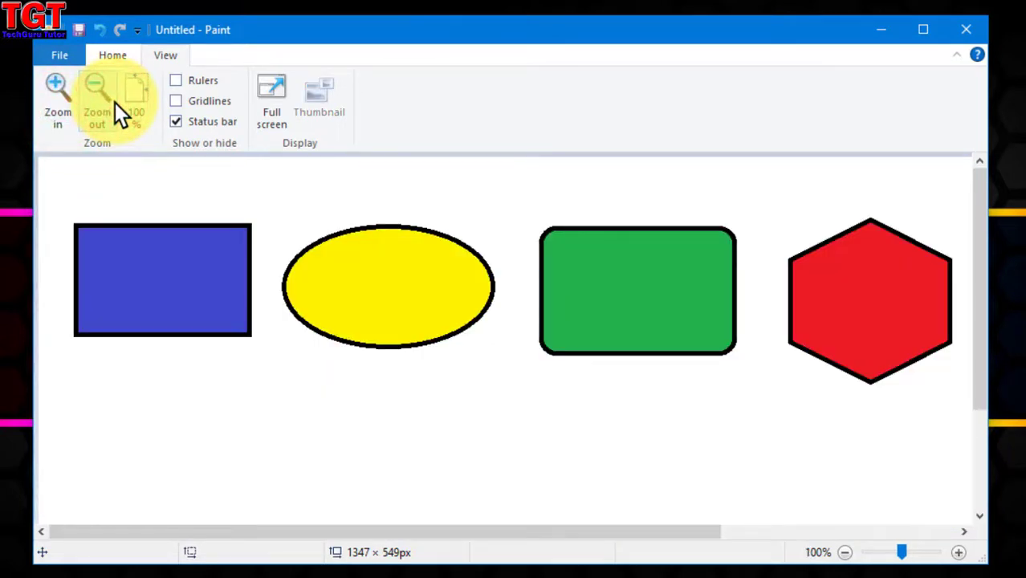
pyautogui.click(115, 102)
pyautogui.click(115, 102)
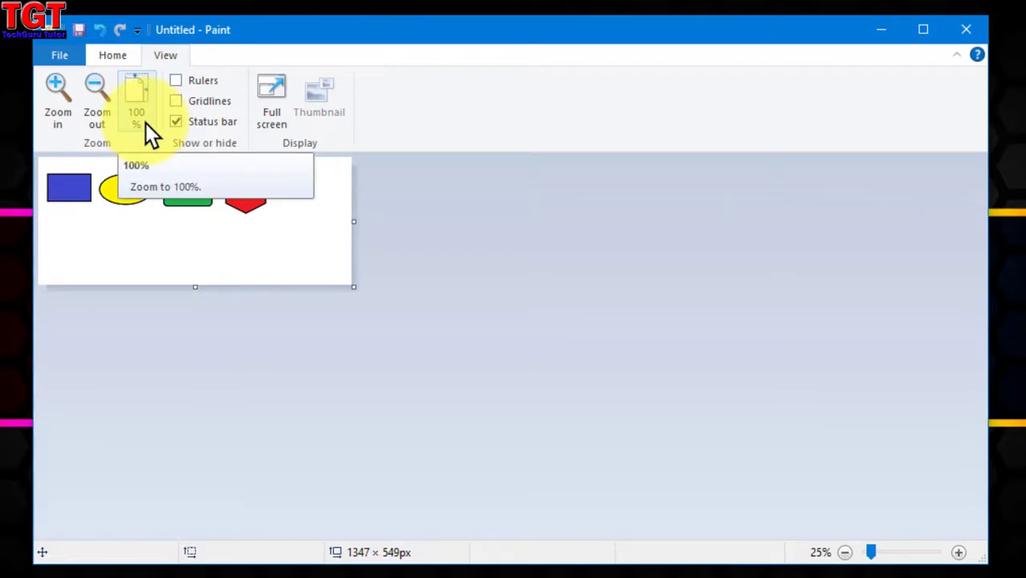
pyautogui.click(145, 122)
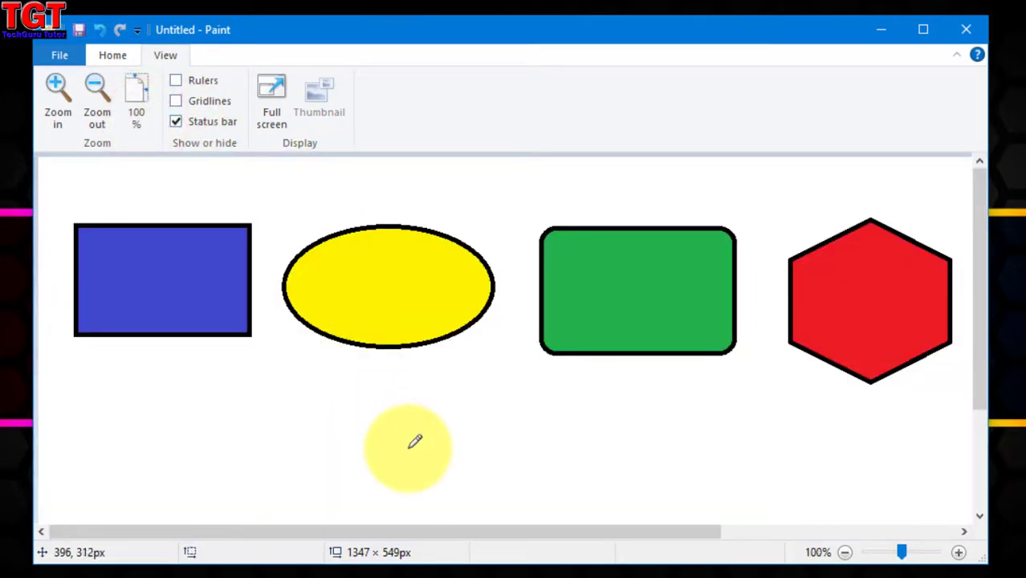
# Zoom in on the drawing repeatedly to inspect the shapes at high magnification
pyautogui.hotkey('ctrl', 'pageup')
pyautogui.hotkey('ctrl', 'pageup')
pyautogui.hotkey('ctrl', 'pageup')
pyautogui.hotkey('ctrl', 'pageup')
pyautogui.hotkey('ctrl', 'pageup')
pyautogui.hotkey('ctrl', 'pageup')
pyautogui.hotkey('ctrl', 'pageup')
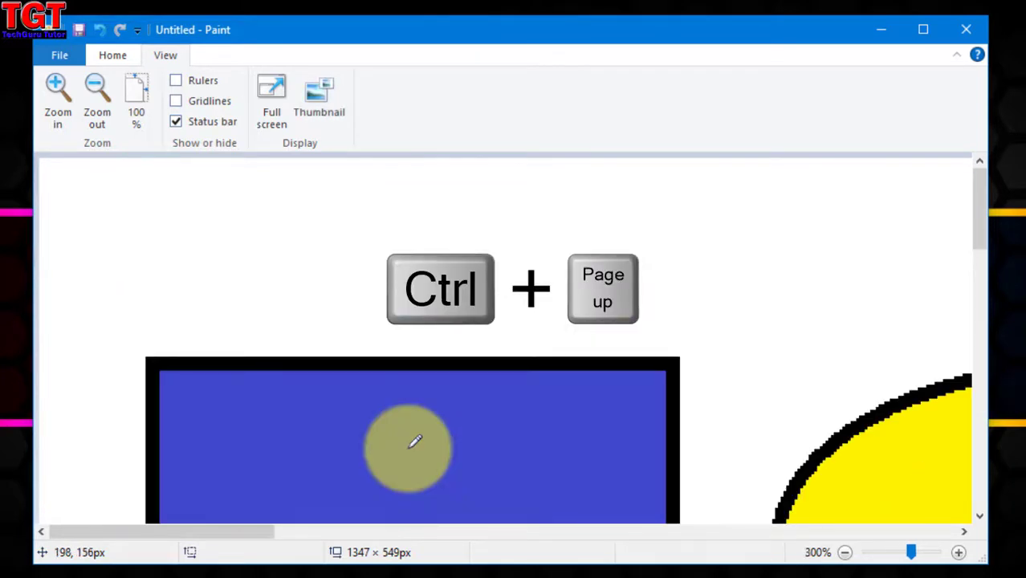
# Zoom far out from the drawing and bring the magnification back to 100%
pyautogui.hotkey('ctrl', 'pagedown')
pyautogui.hotkey('ctrl', 'pagedown')
pyautogui.hotkey('ctrl', 'pagedown')
pyautogui.hotkey('ctrl', 'pagedown')
pyautogui.hotkey('ctrl', 'pagedown')
pyautogui.hotkey('ctrl', 'pagedown')
pyautogui.hotkey('ctrl', 'pagedown')
pyautogui.hotkey('ctrl', 'pagedown')
pyautogui.hotkey('ctrl', 'pagedown')
pyautogui.hotkey('ctrl', 'pagedown')
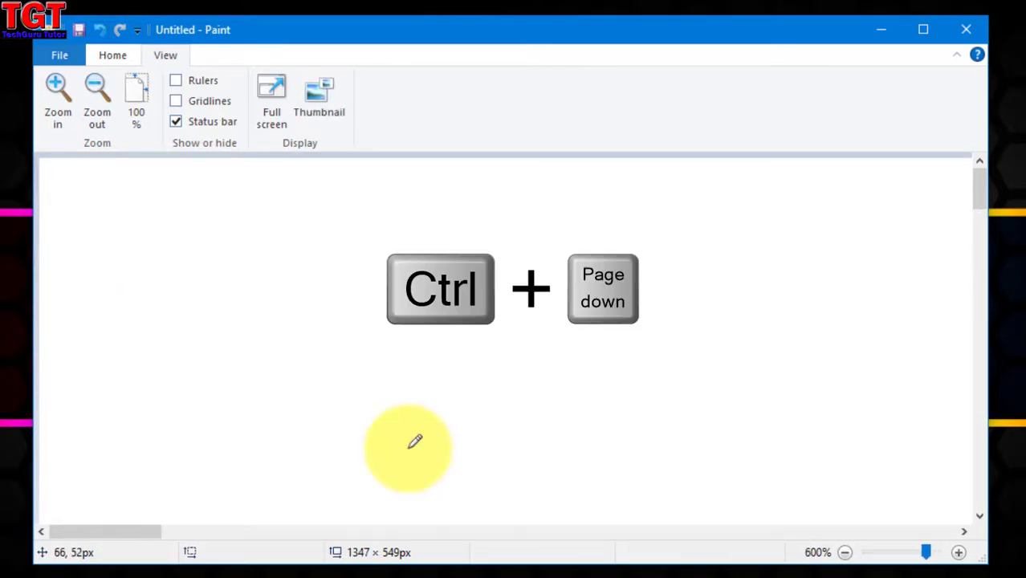
pyautogui.hotkey('ctrl', 'pageup')
pyautogui.hotkey('ctrl', 'pageup')
pyautogui.hotkey('ctrl', 'pageup')
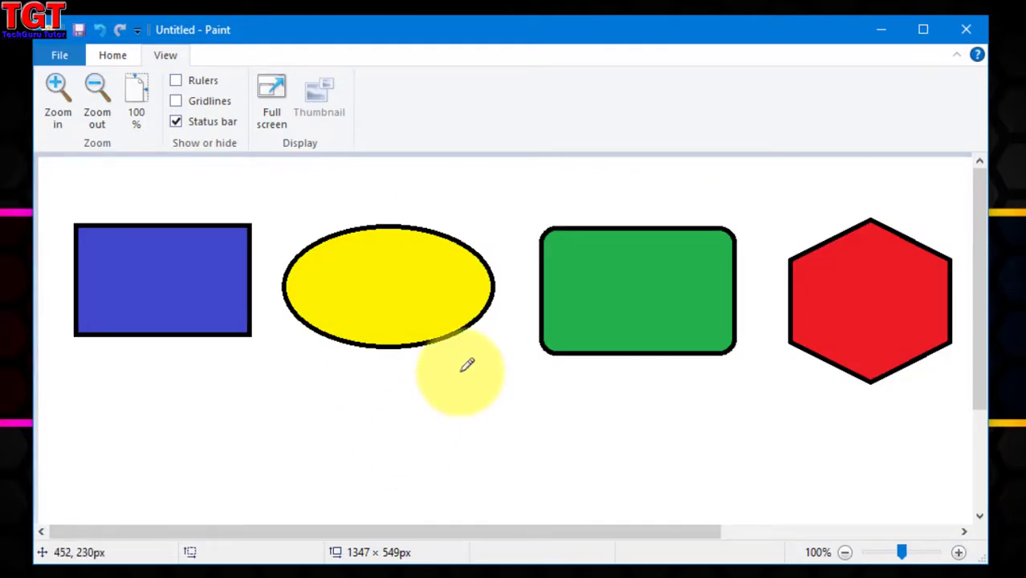
# Alternate between magnifying and reducing the drawing, ending with the view reset to 100%
pyautogui.scroll(6, 467, 365)
pyautogui.scroll(-7, 467, 365)
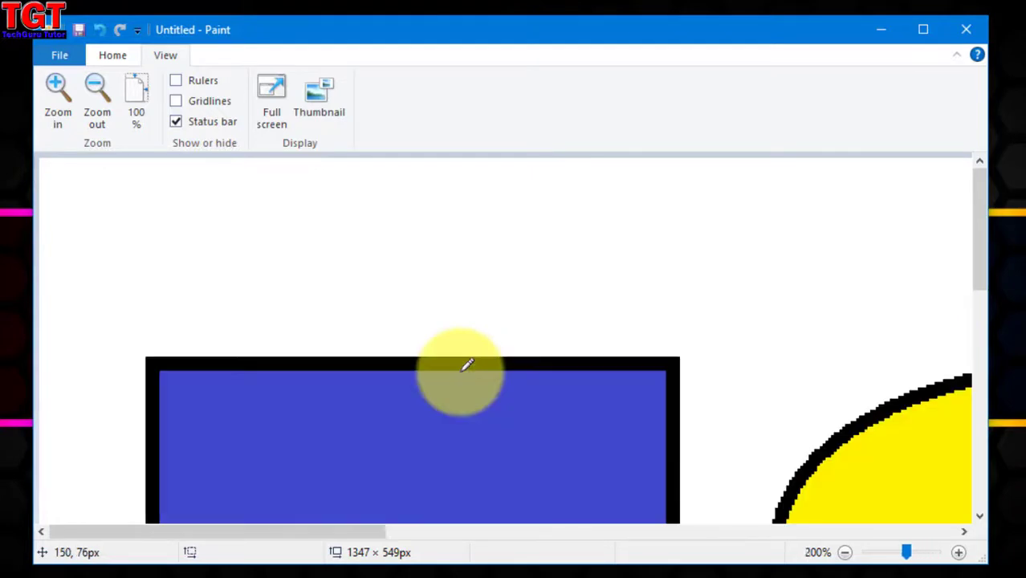
pyautogui.scroll(3, 467, 365)
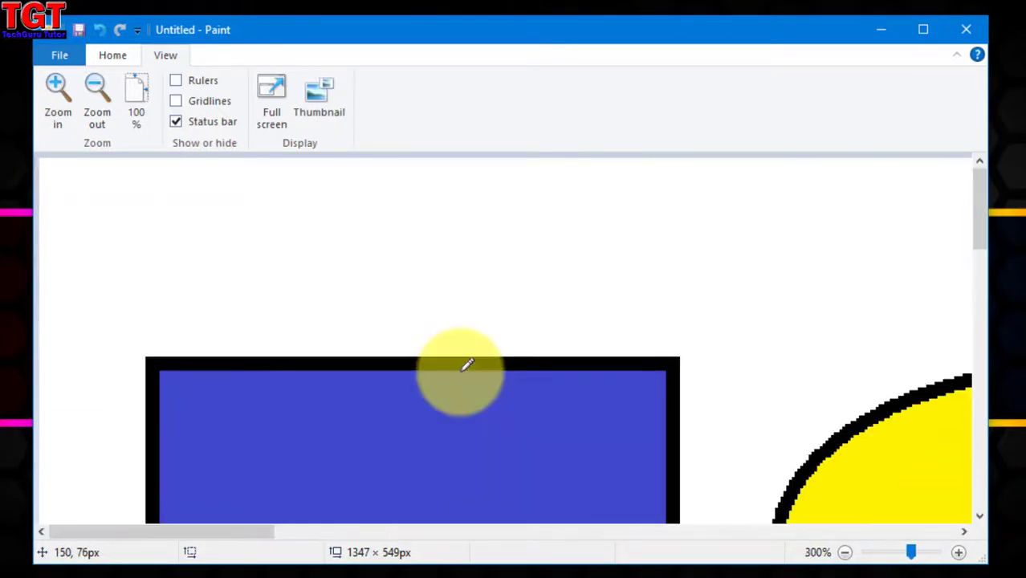
pyautogui.scroll(-2, 467, 365)
pyautogui.scroll(2, 468, 365)
pyautogui.scroll(-2, 467, 366)
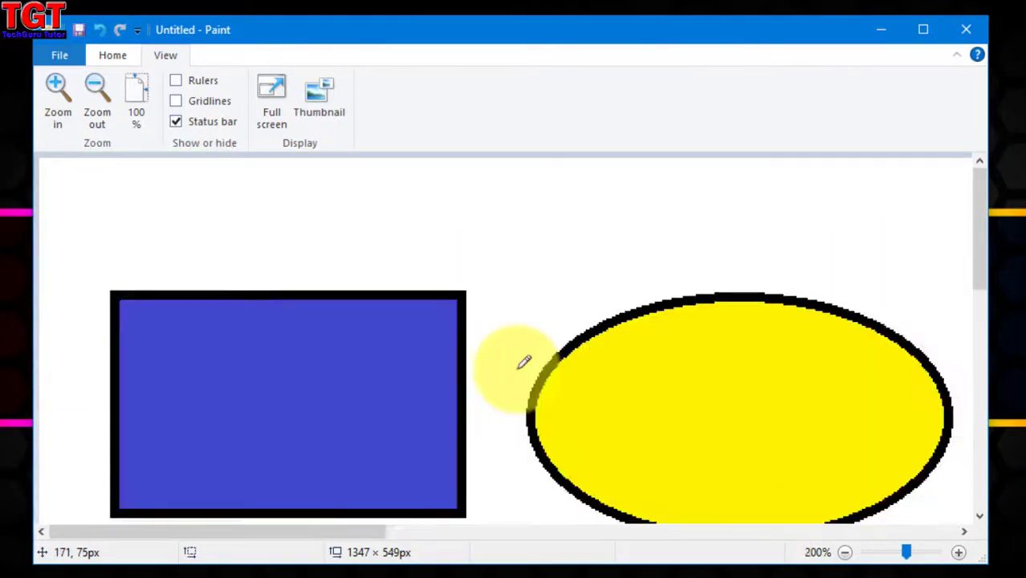
pyautogui.click(138, 116)
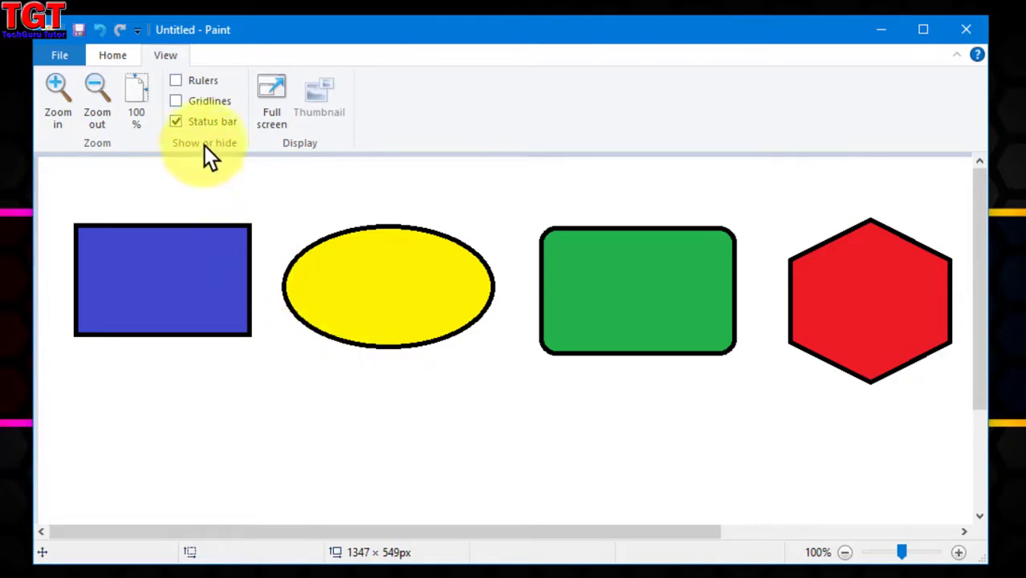
# Show and hide the rulers, and do the same with the gridlines
pyautogui.click(204, 83)
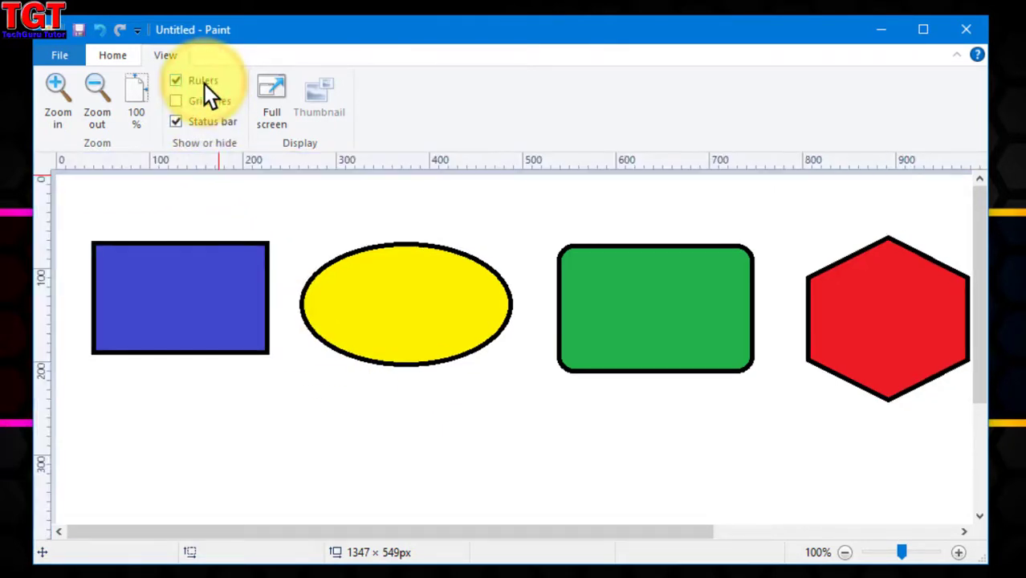
pyautogui.click(204, 84)
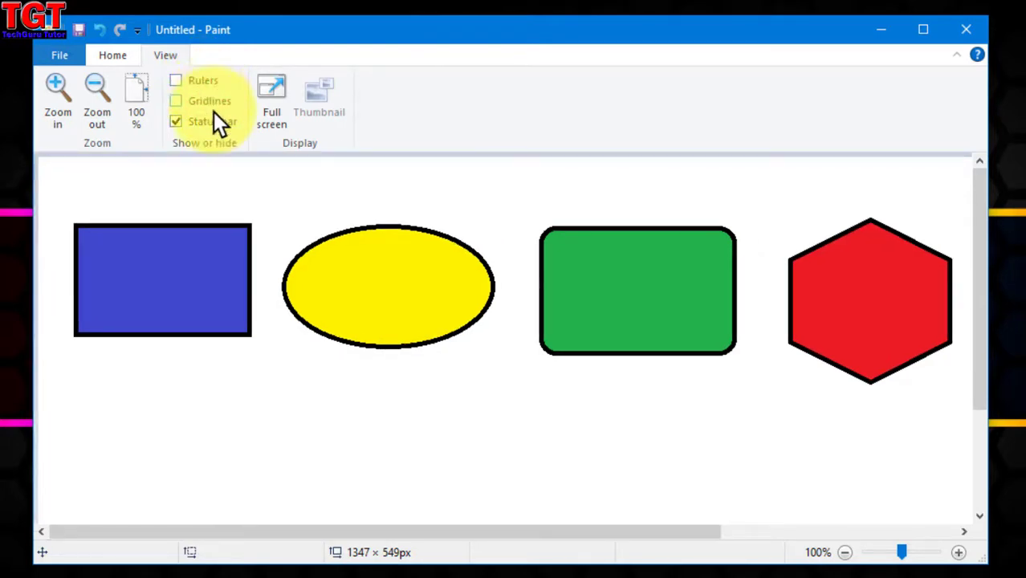
pyautogui.click(213, 101)
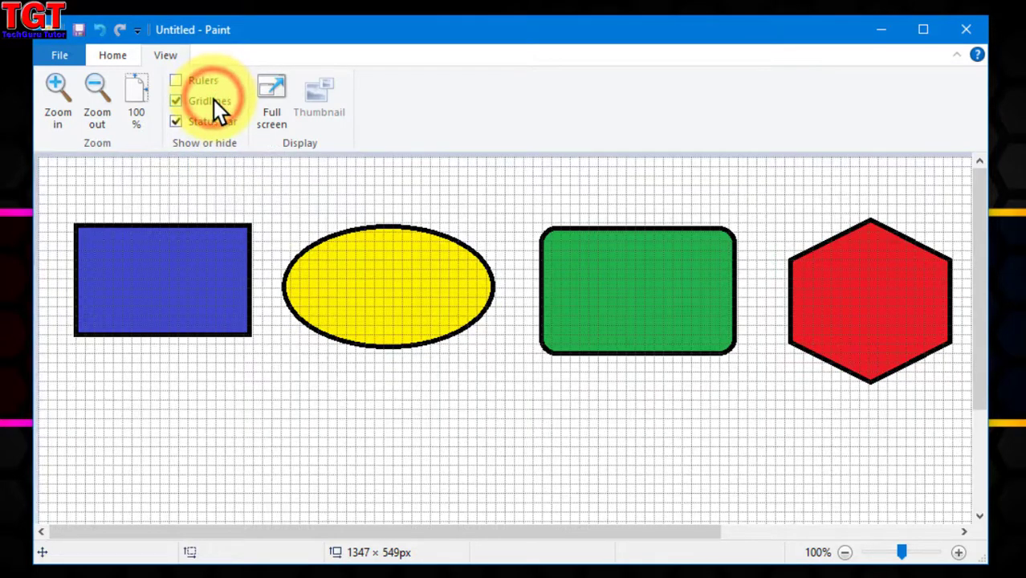
pyautogui.click(214, 101)
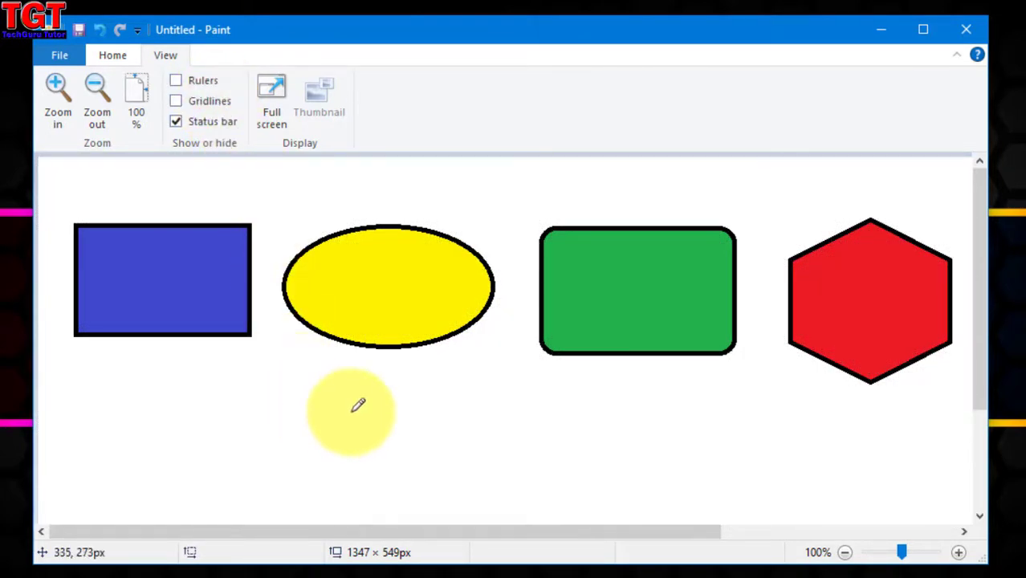
# Display the rulers and gridlines together and hide both, and switch the status bar off and on
pyautogui.hotkey('ctrl', 'r')
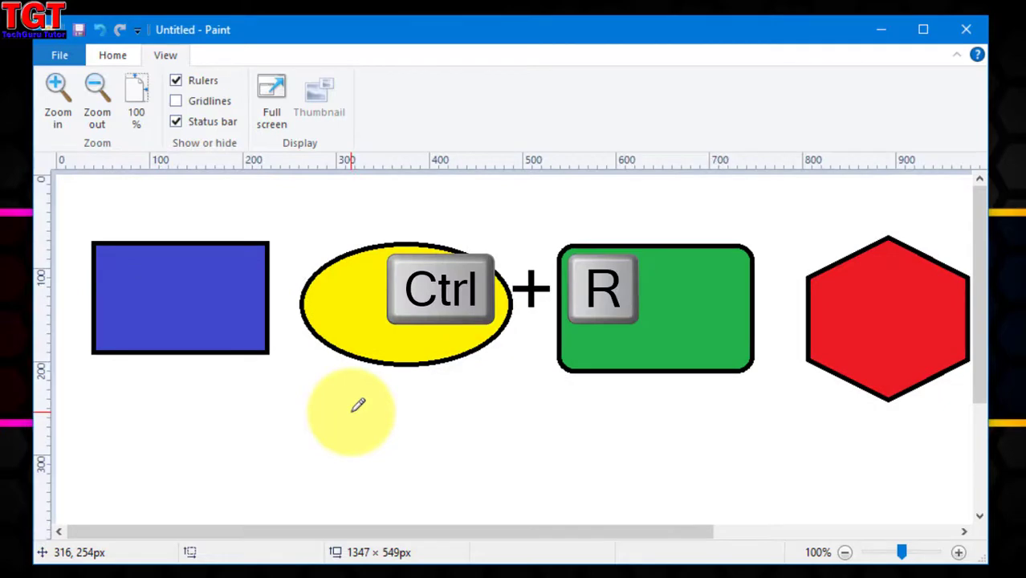
pyautogui.hotkey('ctrl', 'g')
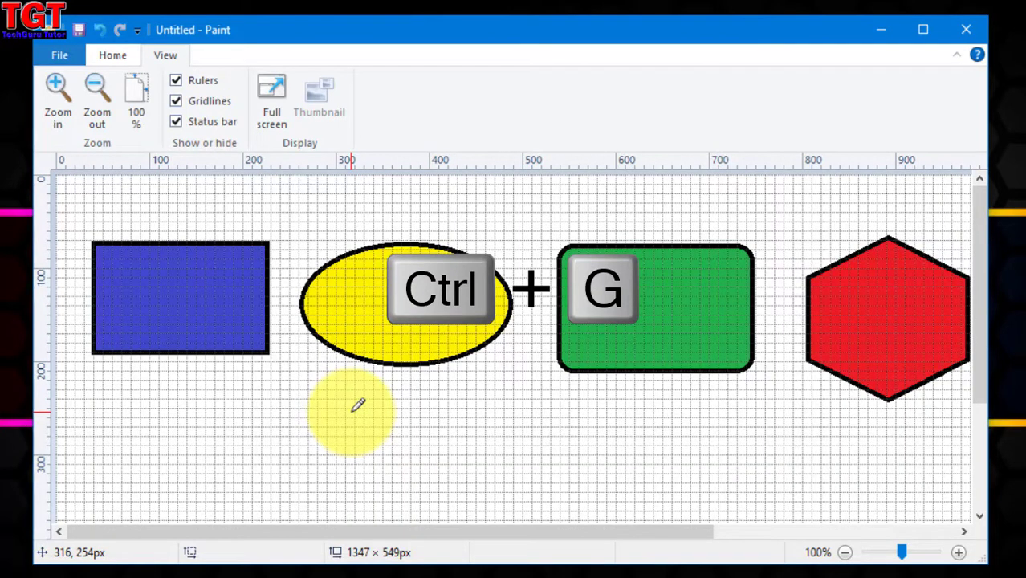
pyautogui.hotkey('ctrl', 'r')
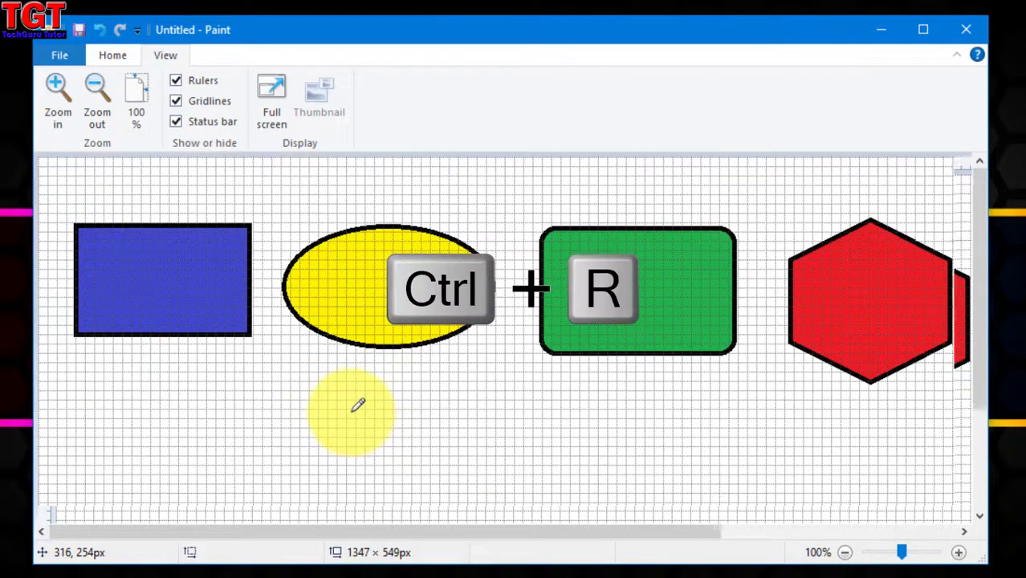
pyautogui.hotkey('ctrl', 'g')
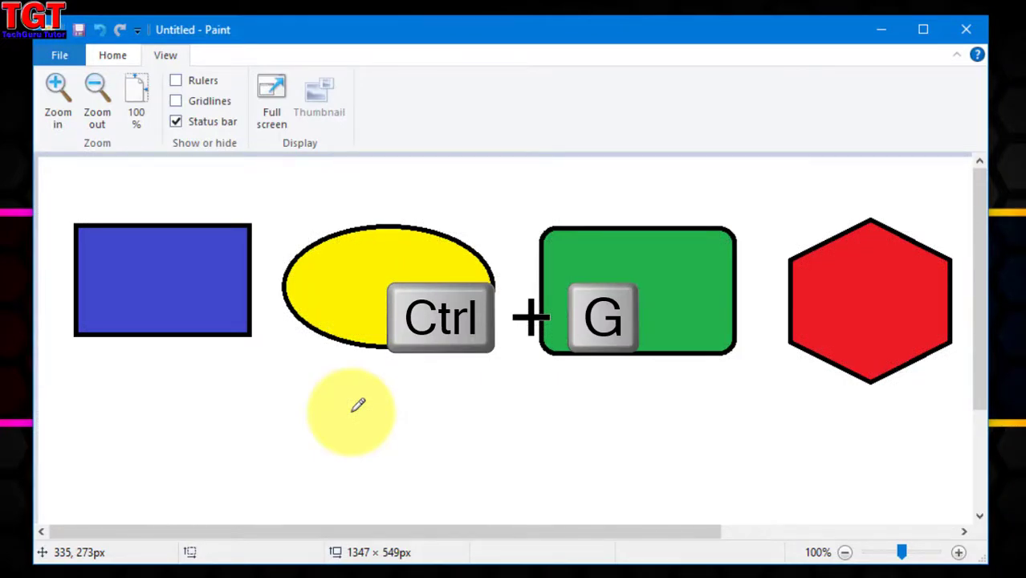
pyautogui.click(212, 128)
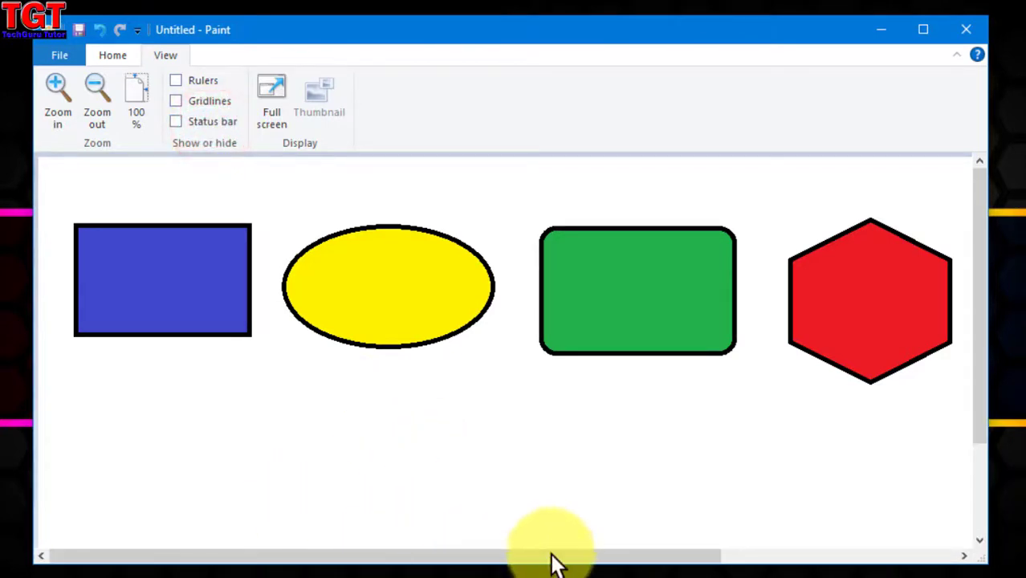
pyautogui.click(177, 124)
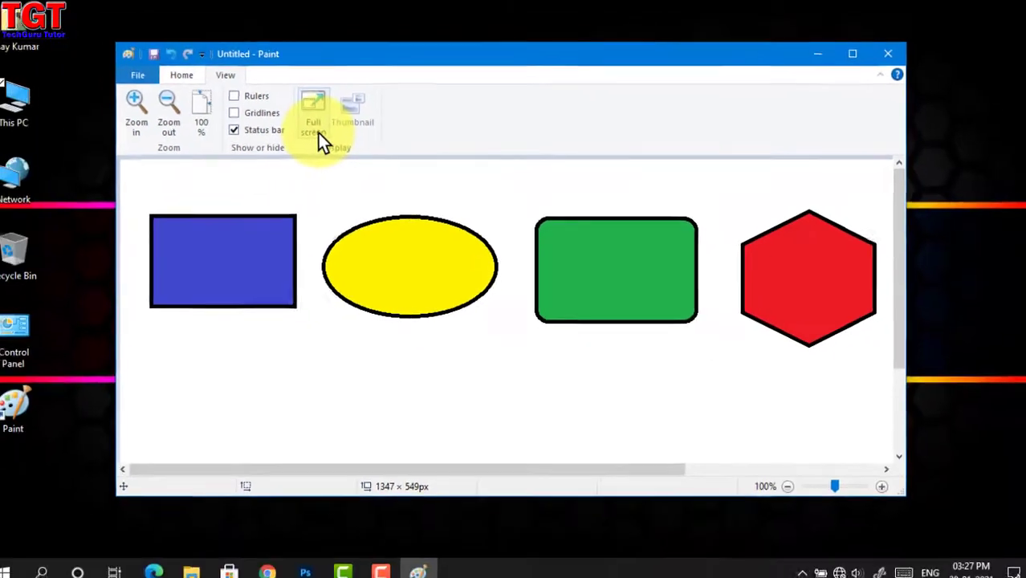
# View the drawing in full screen and return to the editing window, twice
pyautogui.click(271, 116)
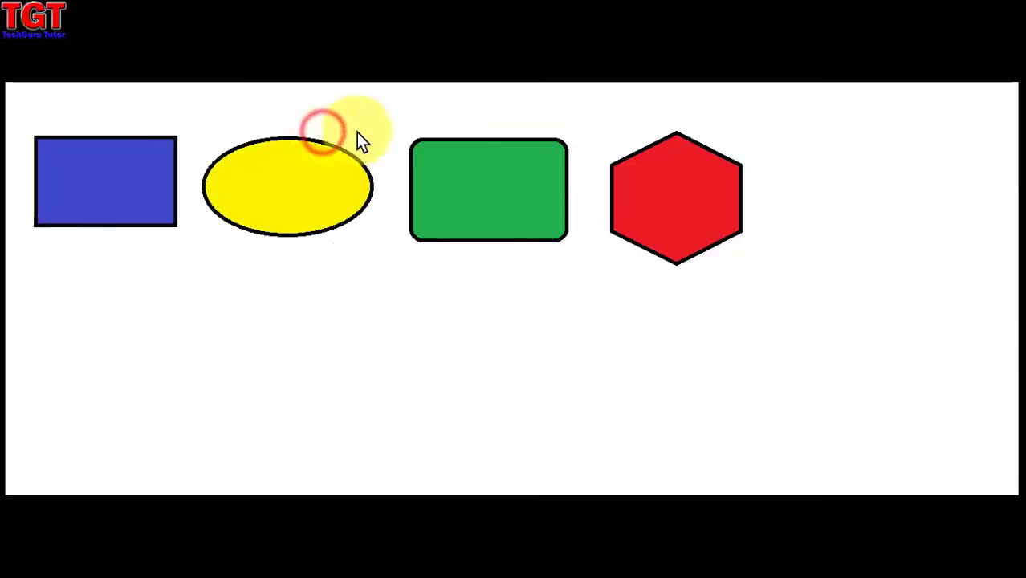
pyautogui.click(483, 406)
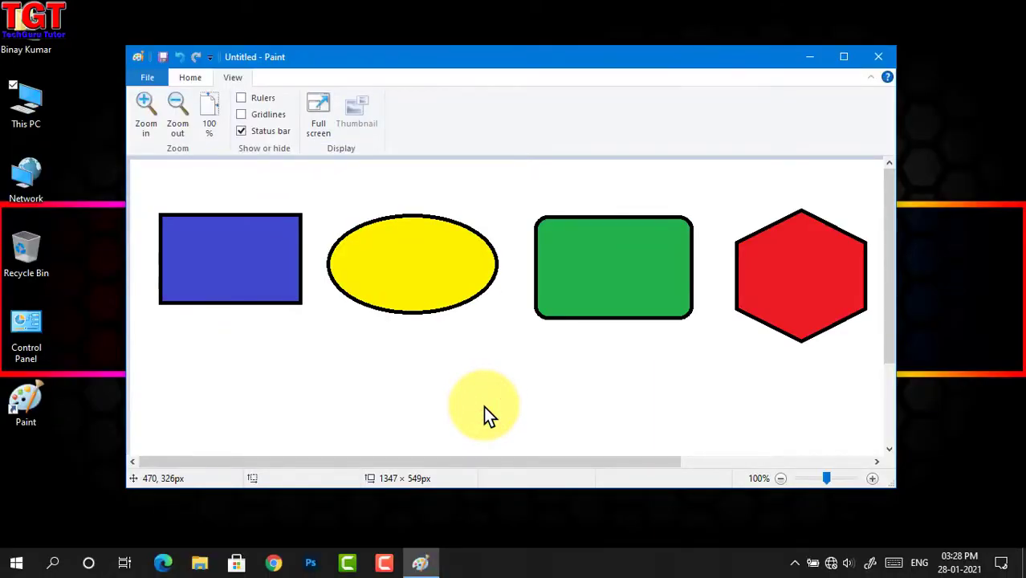
pyautogui.press('F11')
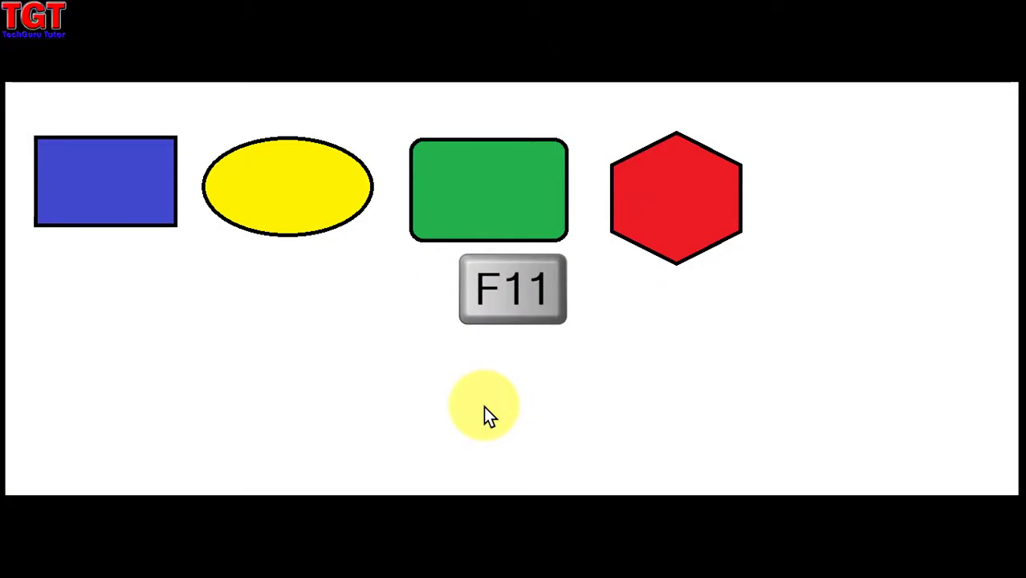
pyautogui.press('F11')
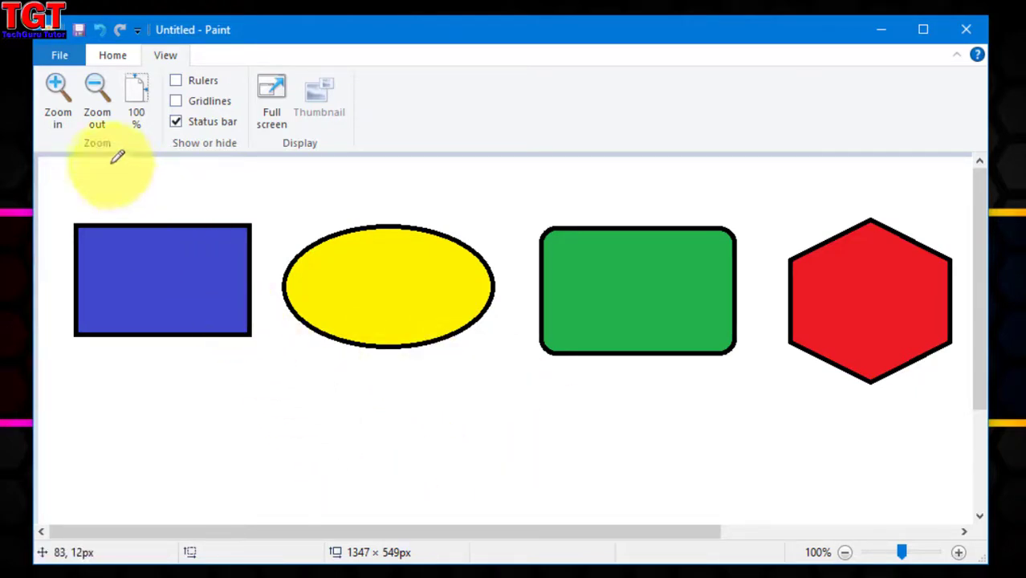
# Magnify the drawing to 200%, view its thumbnail, close the thumbnail and reset the zoom to 100%
pyautogui.click(61, 101)
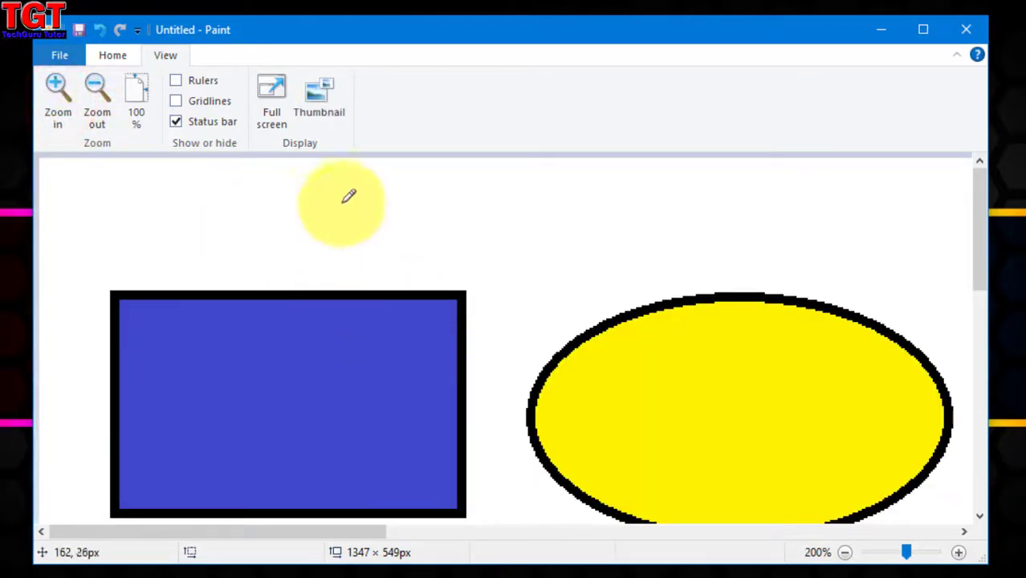
pyautogui.click(321, 124)
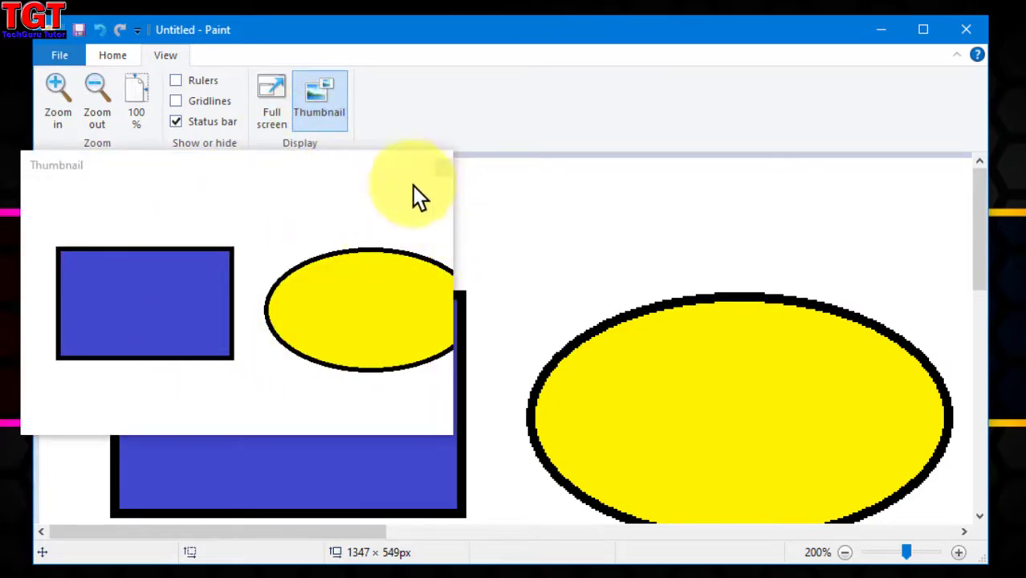
pyautogui.click(377, 194)
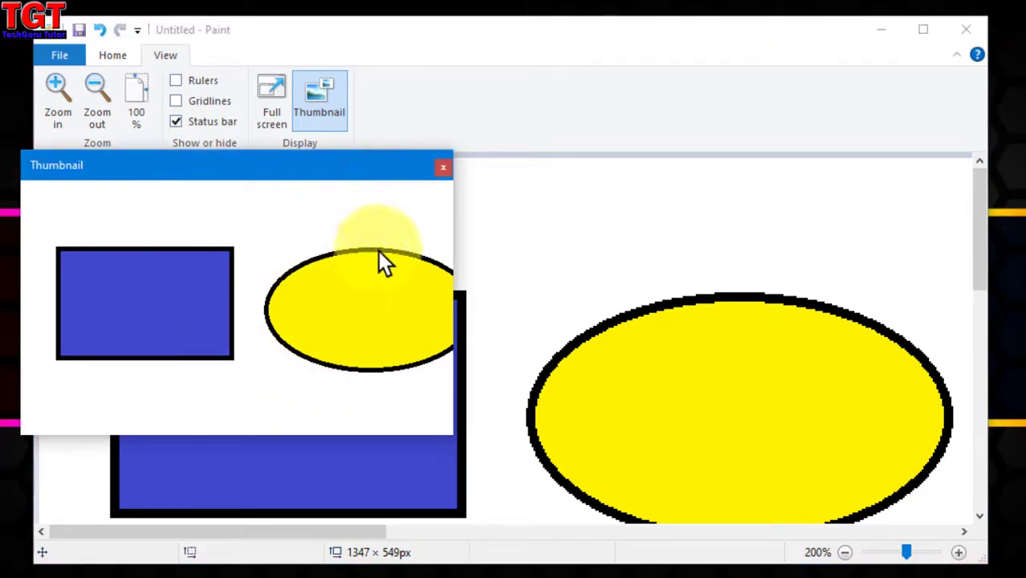
pyautogui.click(443, 170)
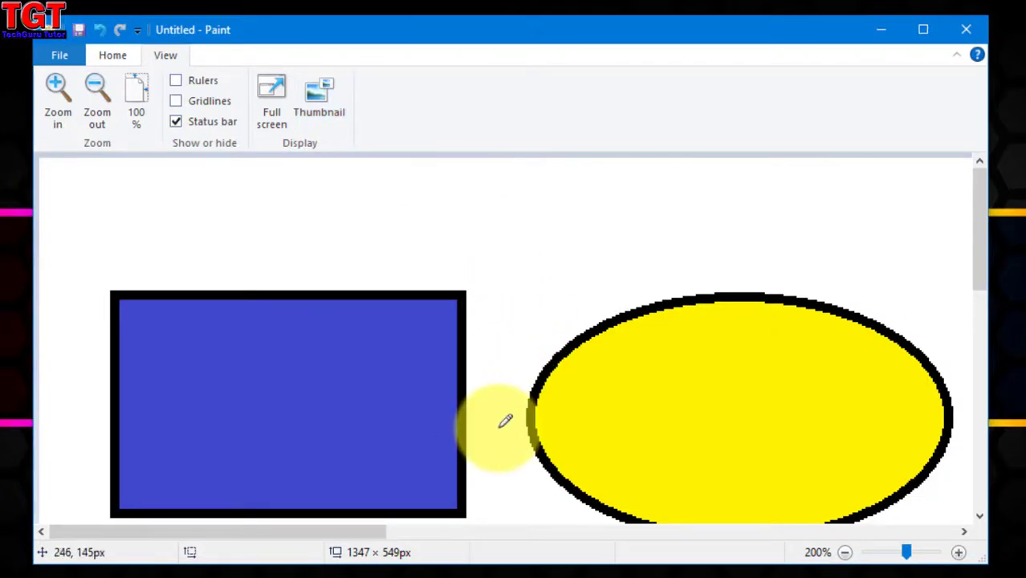
pyautogui.click(130, 110)
# Make a rectangular selection around the blue rectangle and the yellow ellipse
pyautogui.click(112, 57)
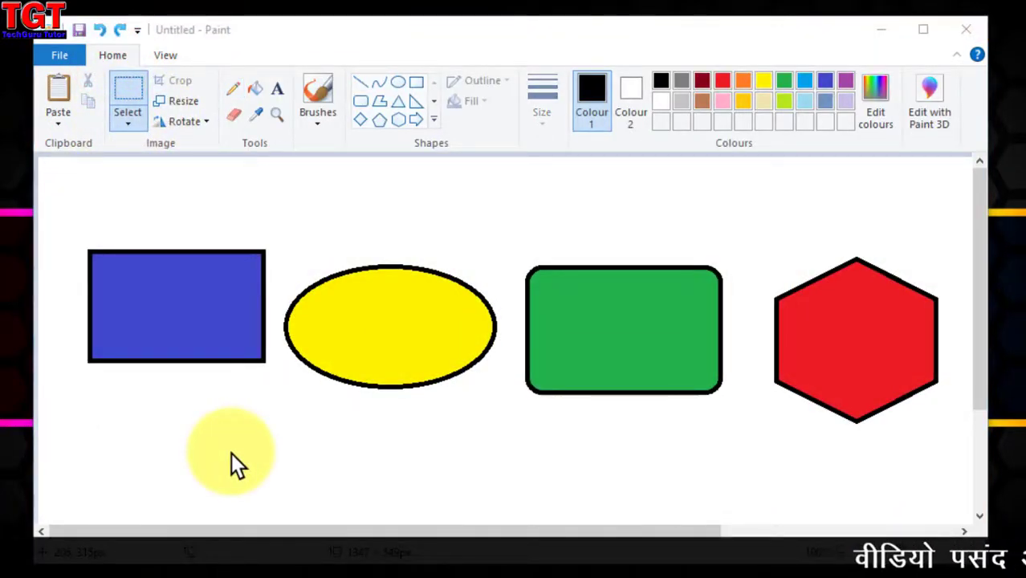
pyautogui.click(127, 123)
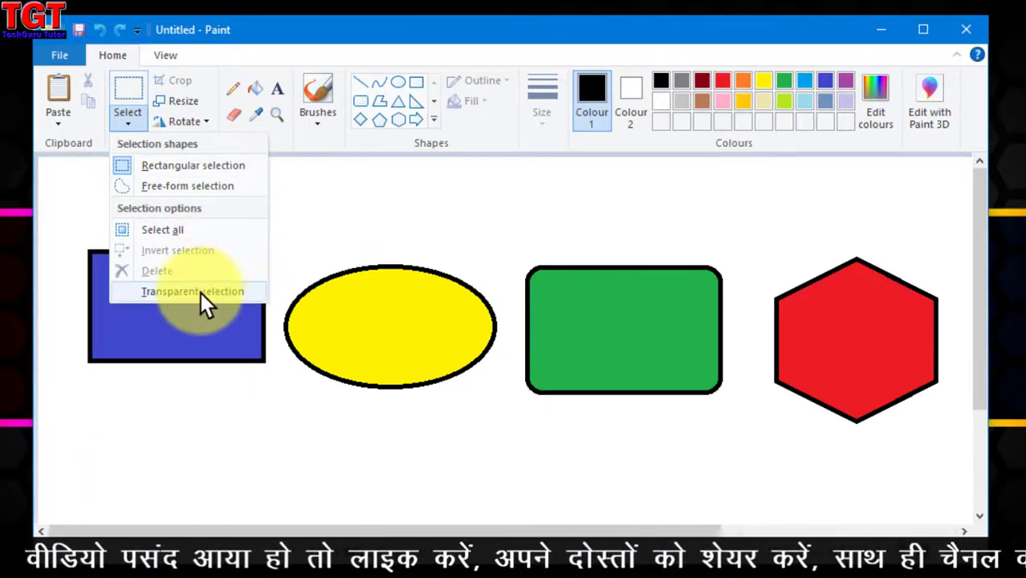
pyautogui.click(206, 166)
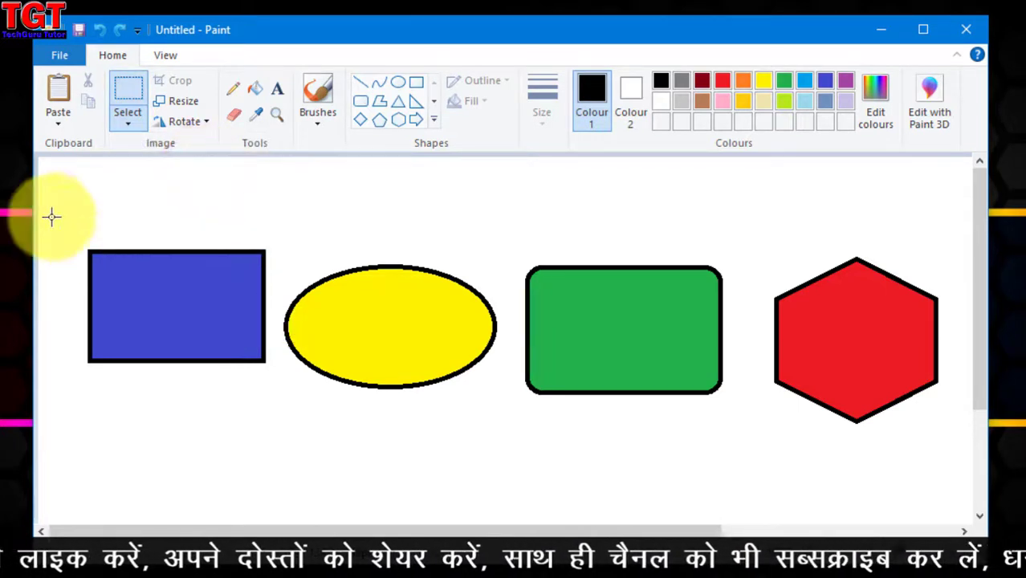
pyautogui.moveTo(48, 207); pyautogui.dragTo(505, 501)
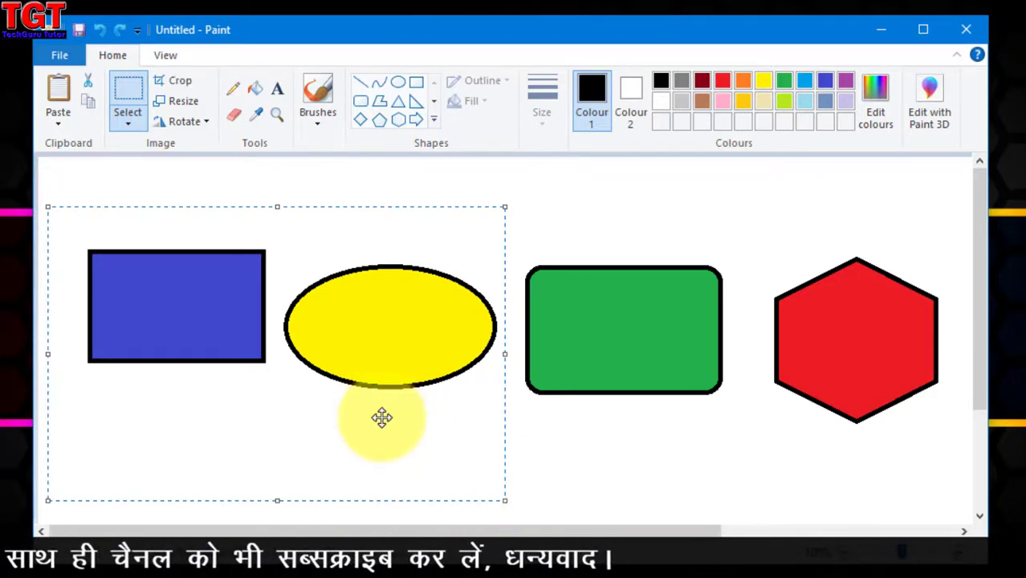
# Replace the current selection with a rectangular one around the blue rectangle and crop the picture to it
pyautogui.press('Escape')
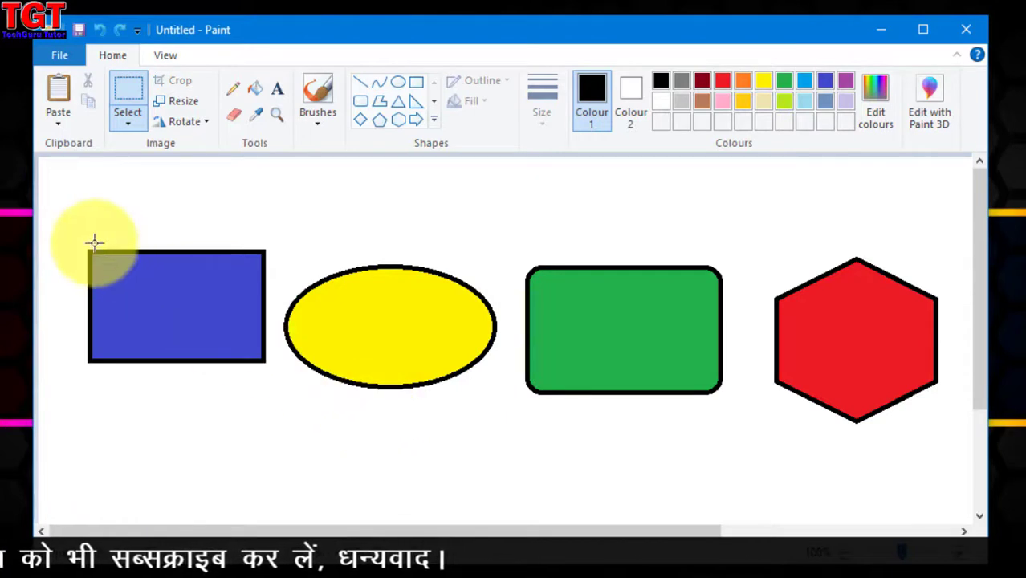
pyautogui.moveTo(66, 216); pyautogui.dragTo(277, 429)
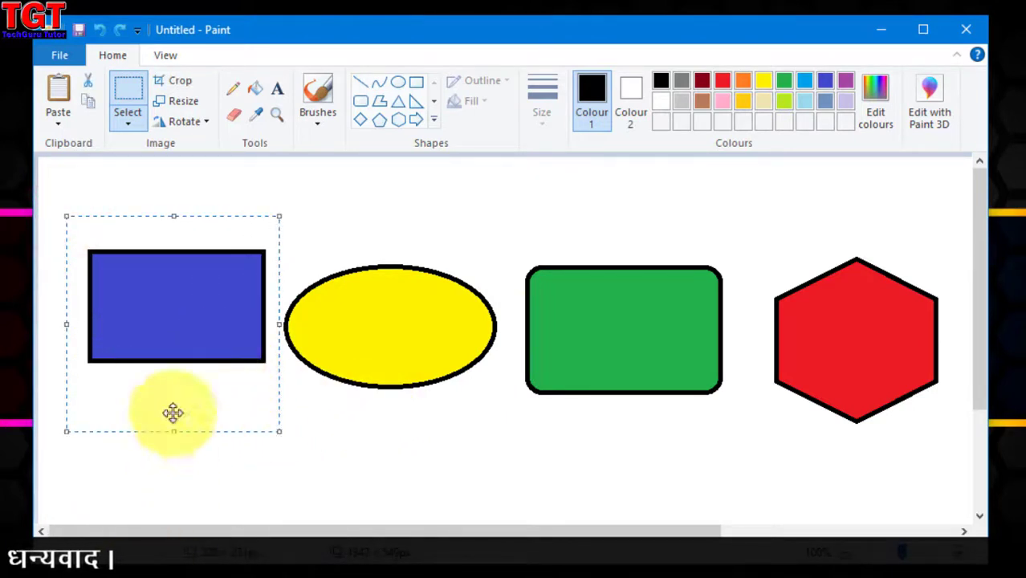
pyautogui.click(173, 88)
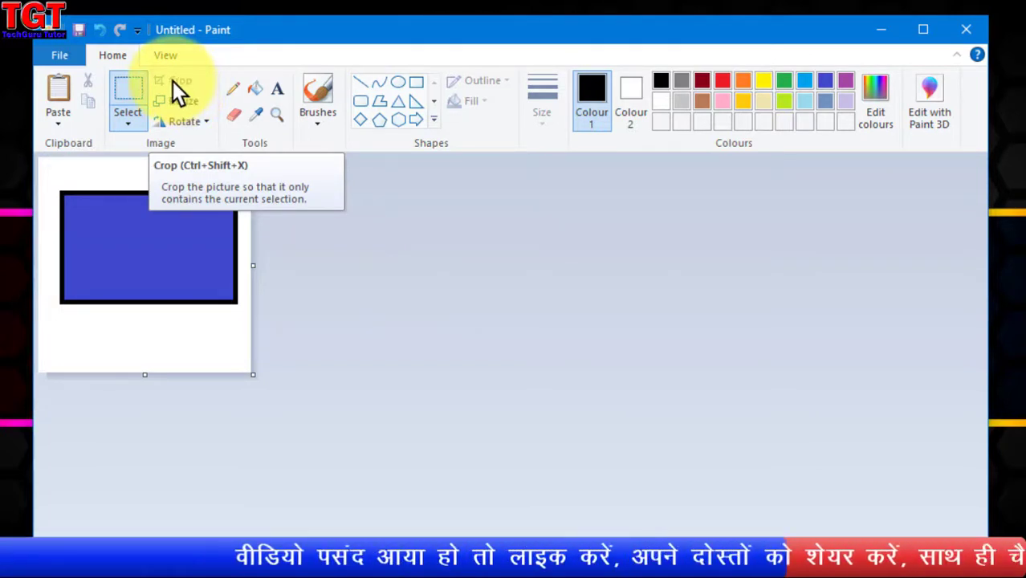
# Undo the crop, redo it, and undo it again to restore the full picture
pyautogui.click(97, 35)
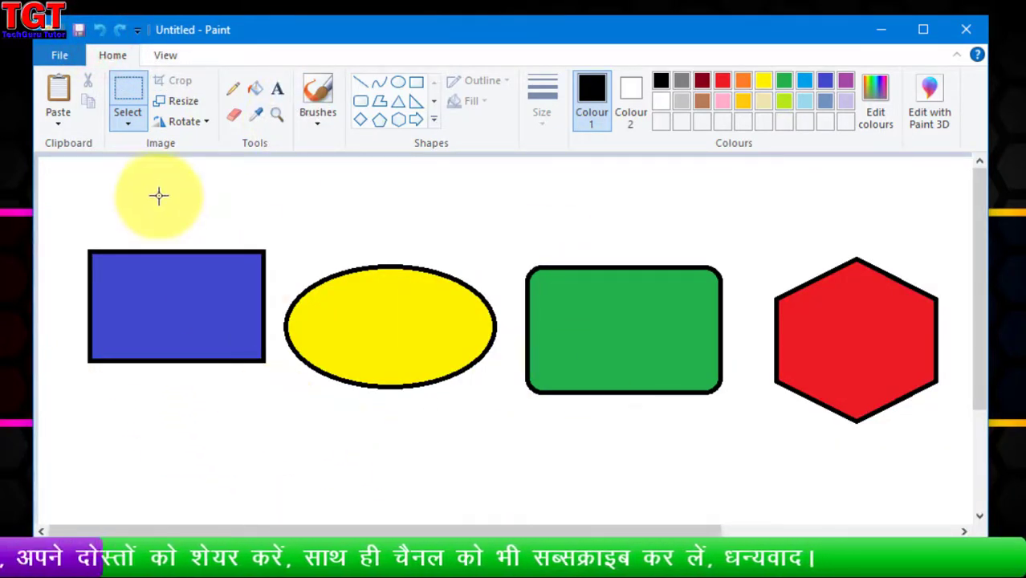
pyautogui.click(122, 31)
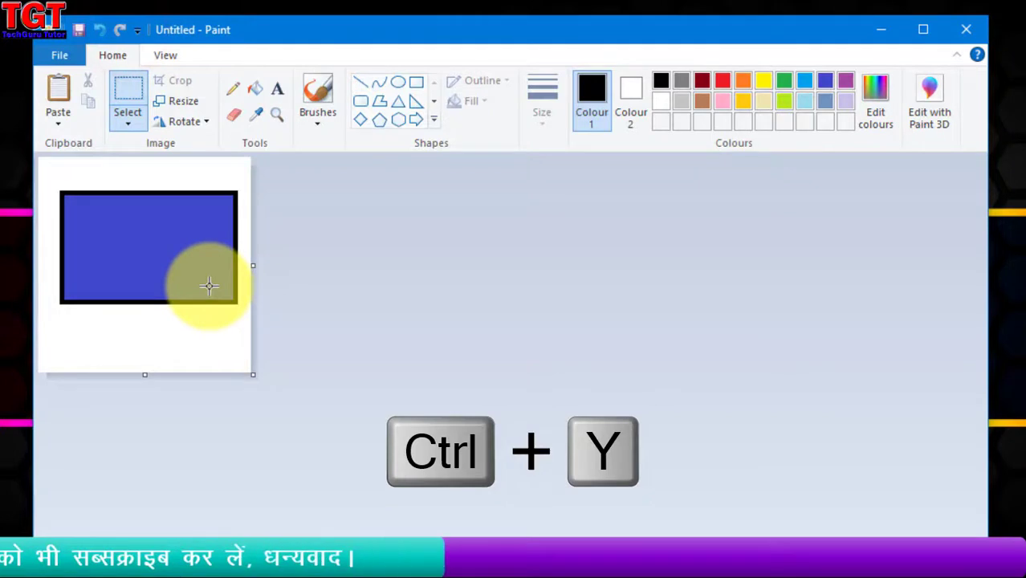
pyautogui.hotkey('ctrl', 'z')
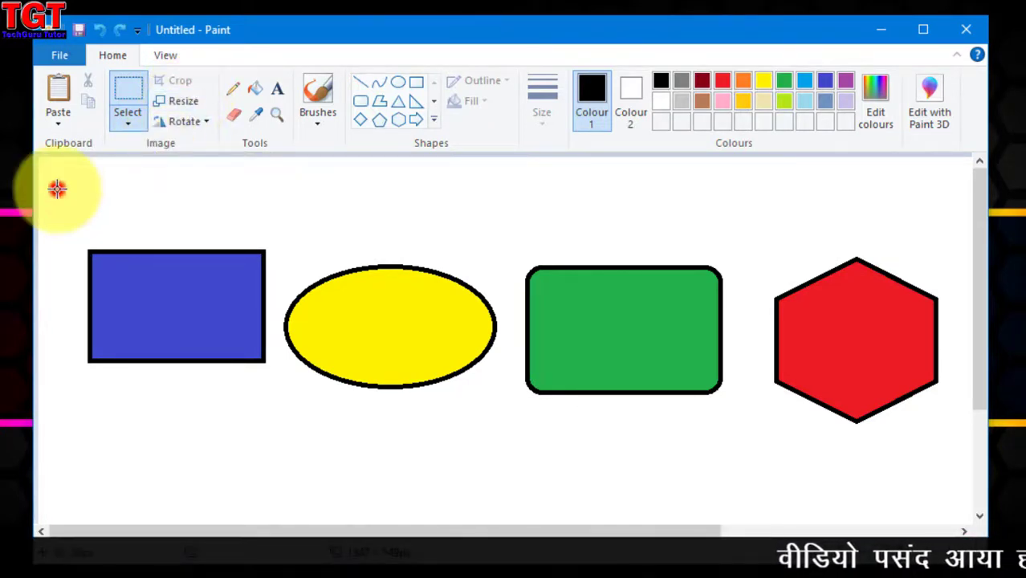
# Select the blue rectangle and yellow ellipse together and resize them to 600 pixels horizontally with the aspect ratio maintained
pyautogui.moveTo(57, 189); pyautogui.dragTo(510, 464)
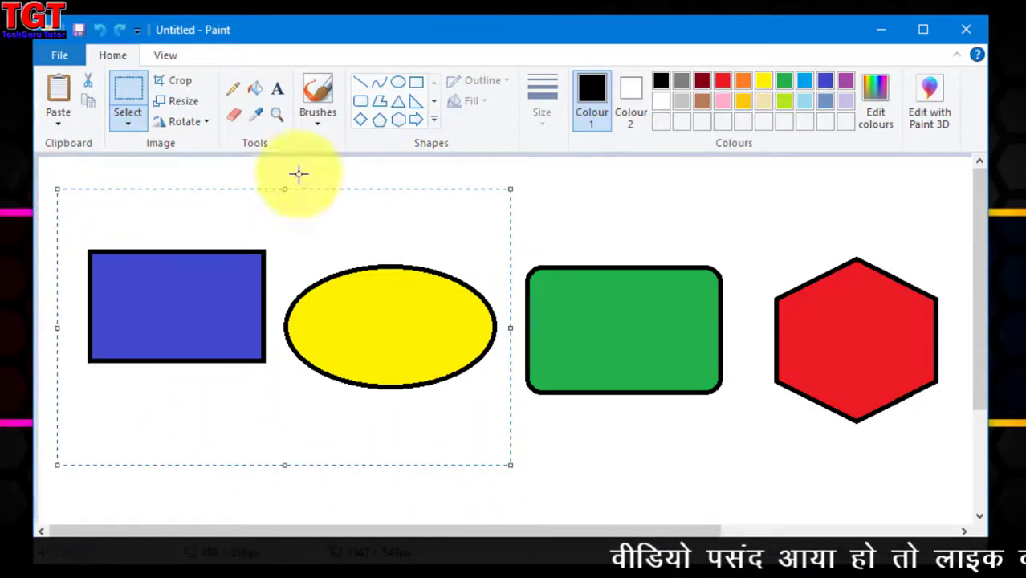
pyautogui.click(201, 105)
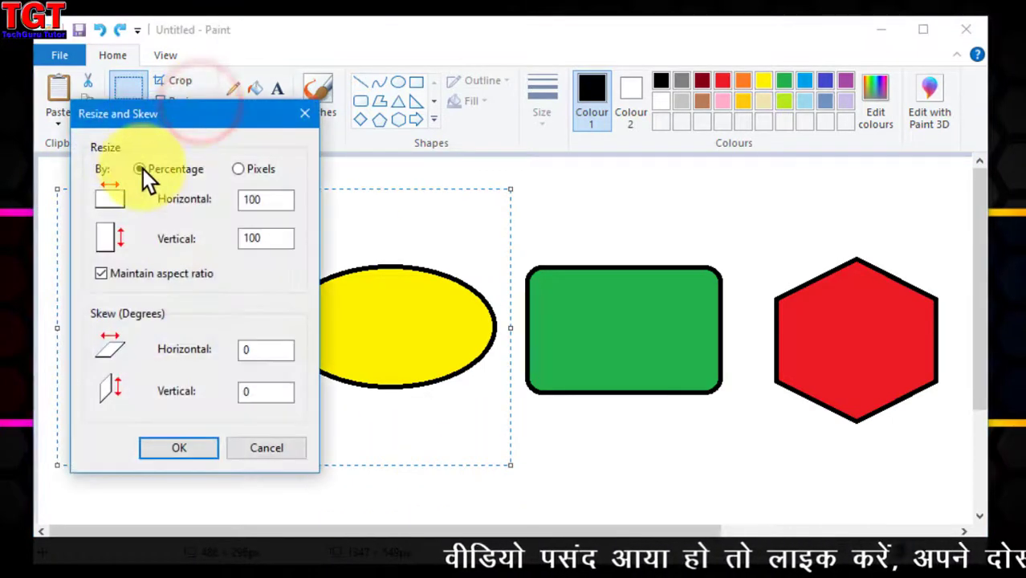
pyautogui.click(238, 170)
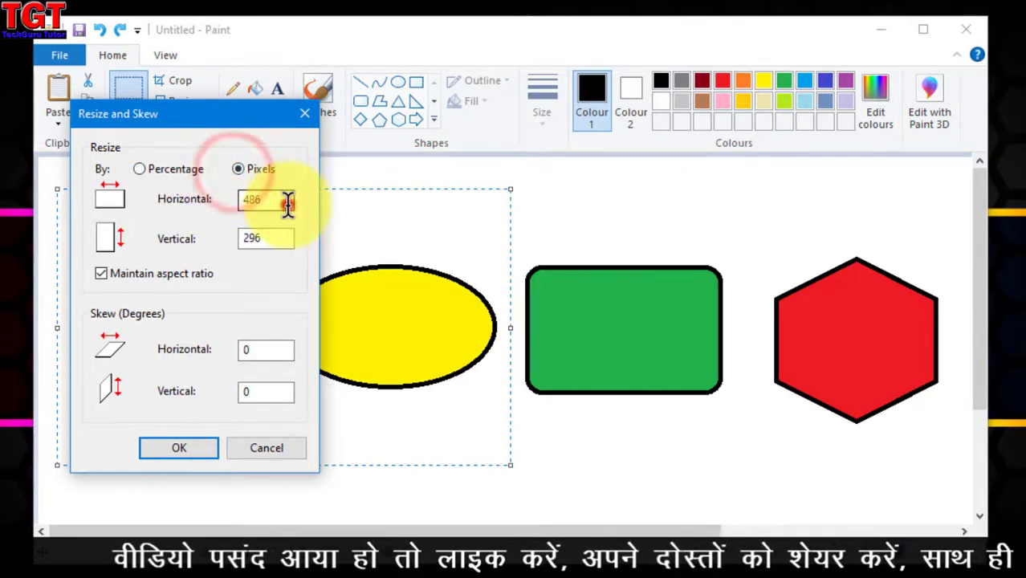
pyautogui.doubleClick(277, 201)
pyautogui.write('600')
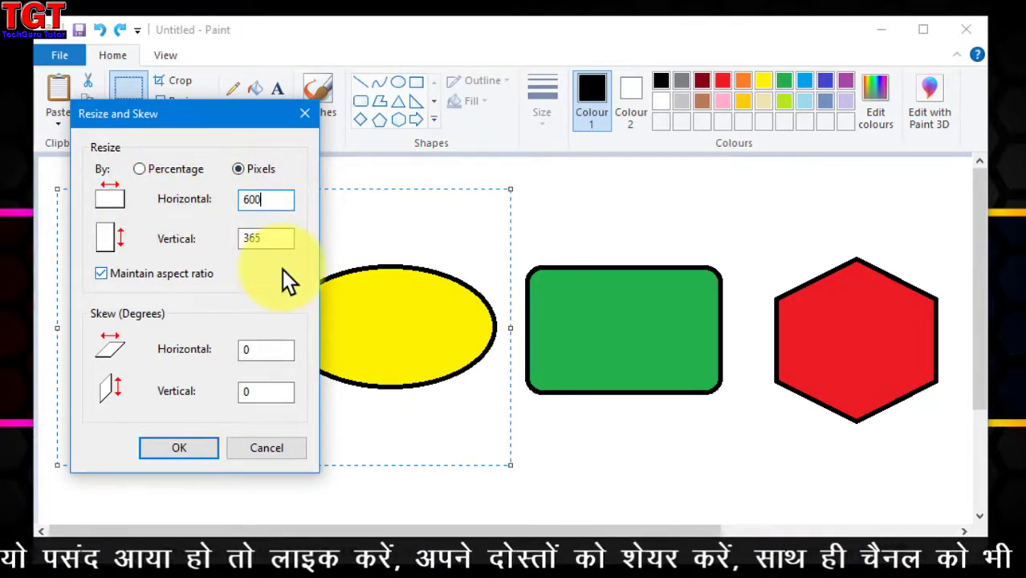
pyautogui.click(201, 450)
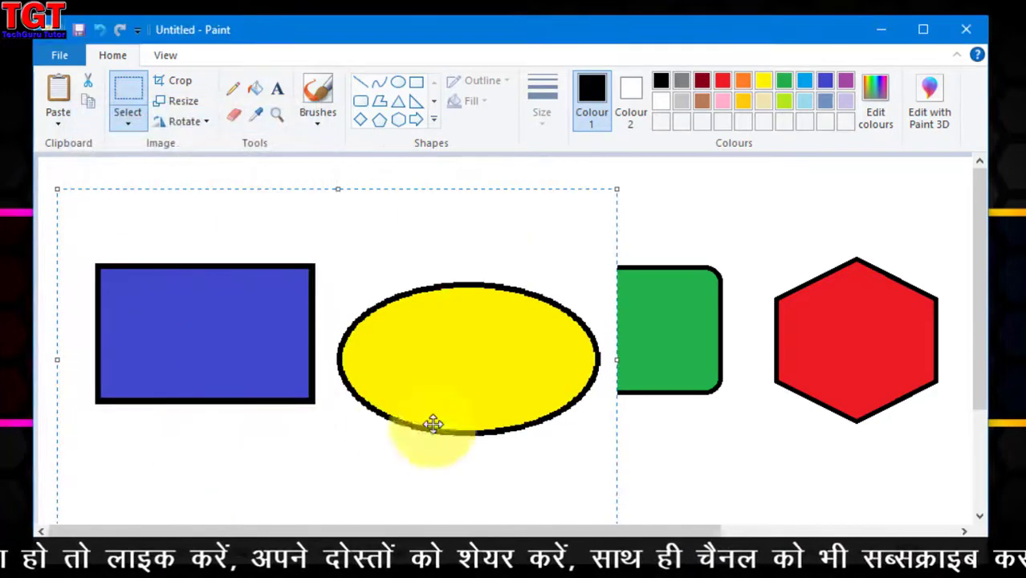
# Move the resized selection around over the green shape, turn on transparent selection and move it over the green shape again
pyautogui.moveTo(482, 279); pyautogui.dragTo(689, 302)
pyautogui.moveTo(689, 261); pyautogui.dragTo(509, 252)
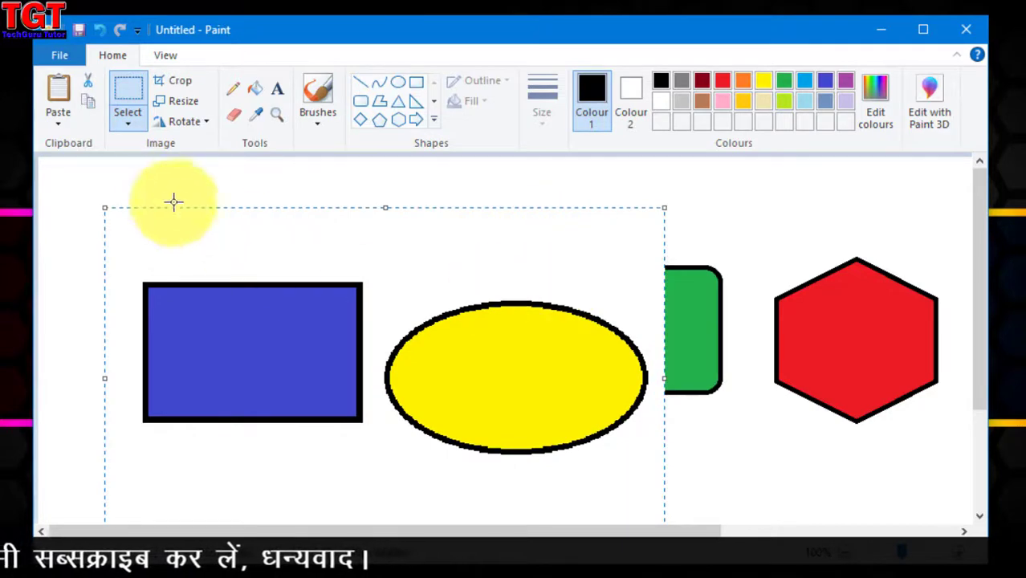
pyautogui.click(122, 129)
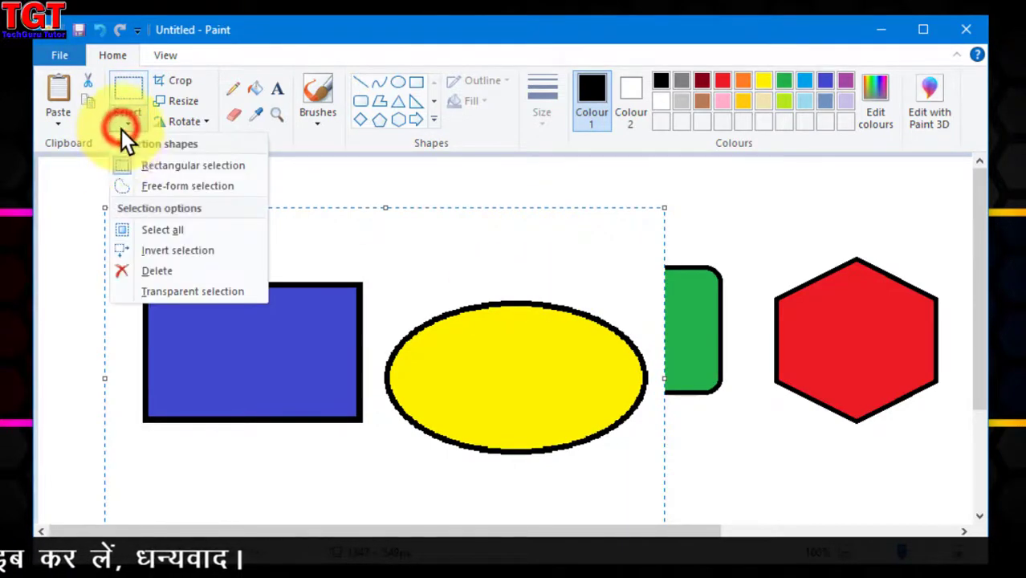
pyautogui.click(197, 291)
pyautogui.moveTo(258, 338); pyautogui.dragTo(328, 335)
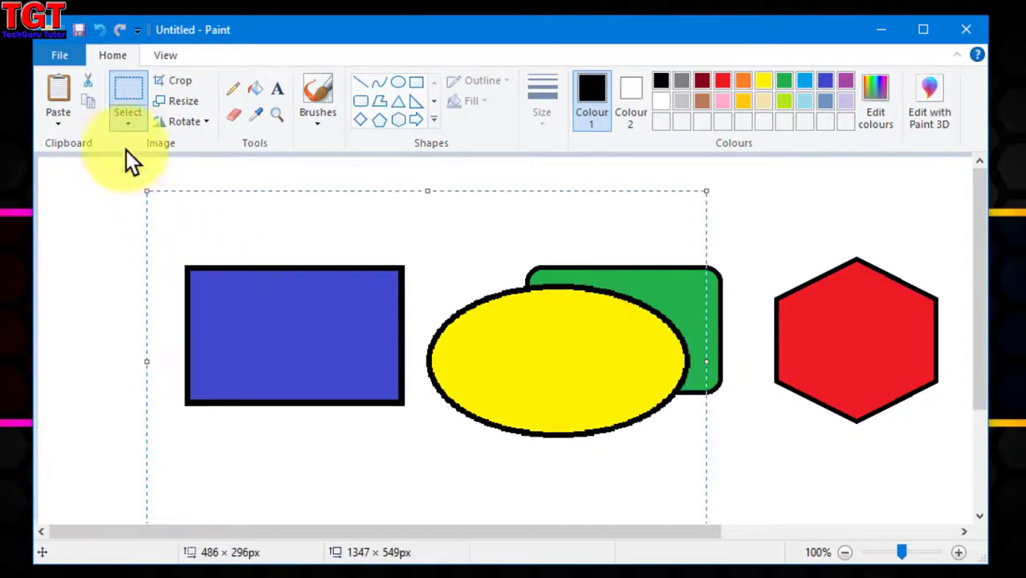
# Turn off transparent selection and shift the selected shapes back towards the blank side of the canvas
pyautogui.click(126, 129)
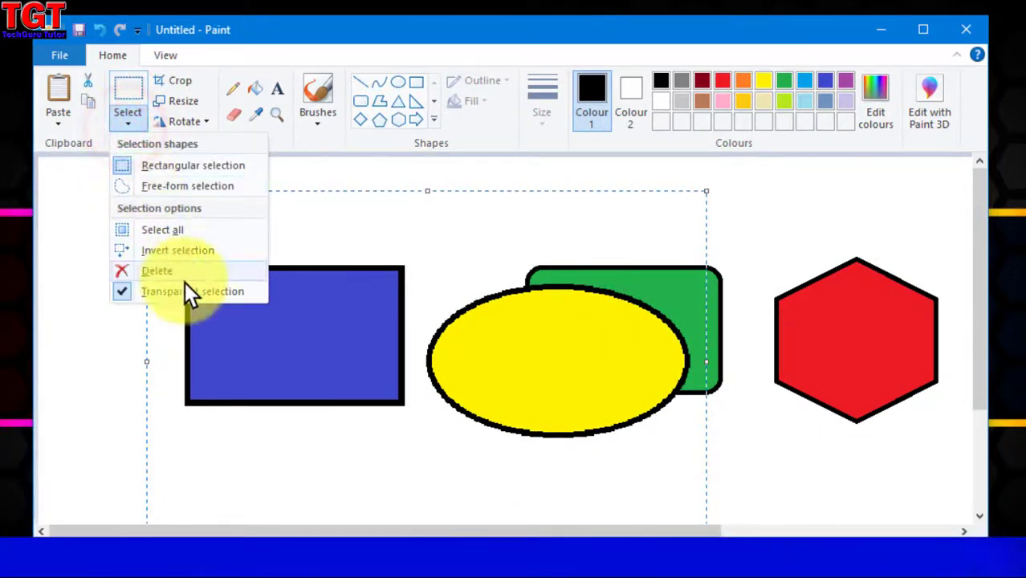
pyautogui.click(222, 294)
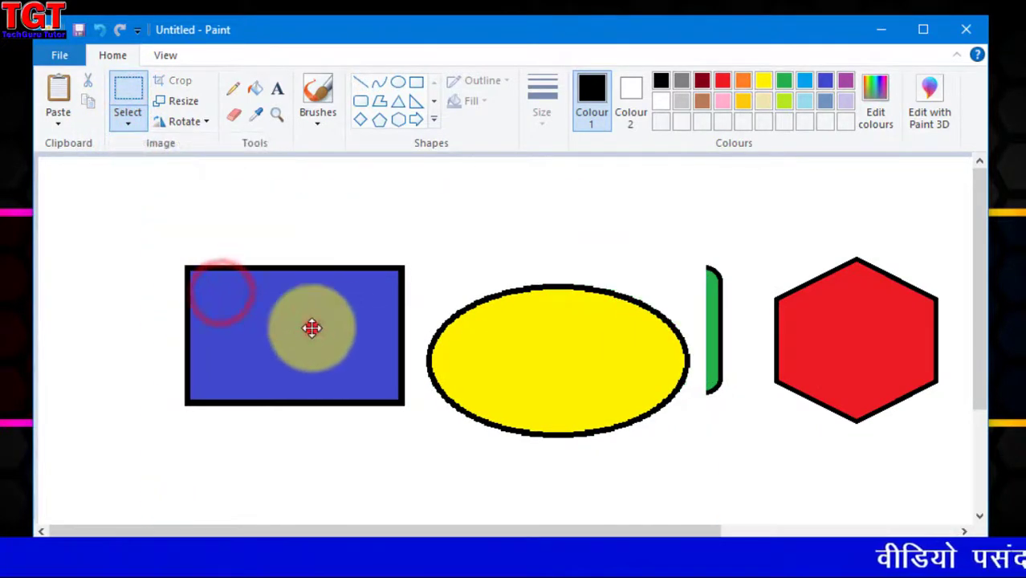
pyautogui.moveTo(312, 328); pyautogui.dragTo(273, 319)
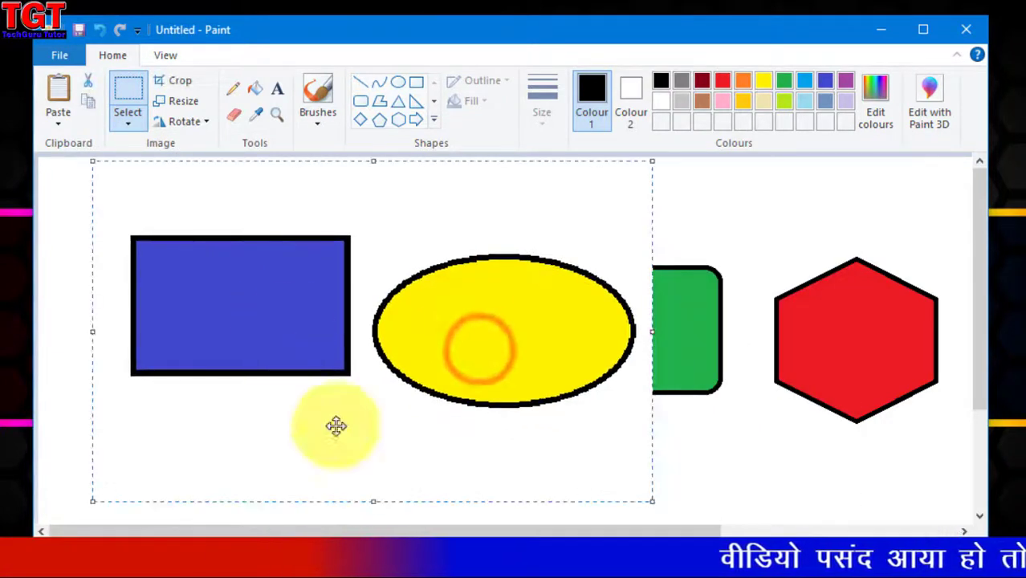
# Rotate the selected shapes right 90° and back left 90°, repositioning them after each rotation
pyautogui.click(187, 122)
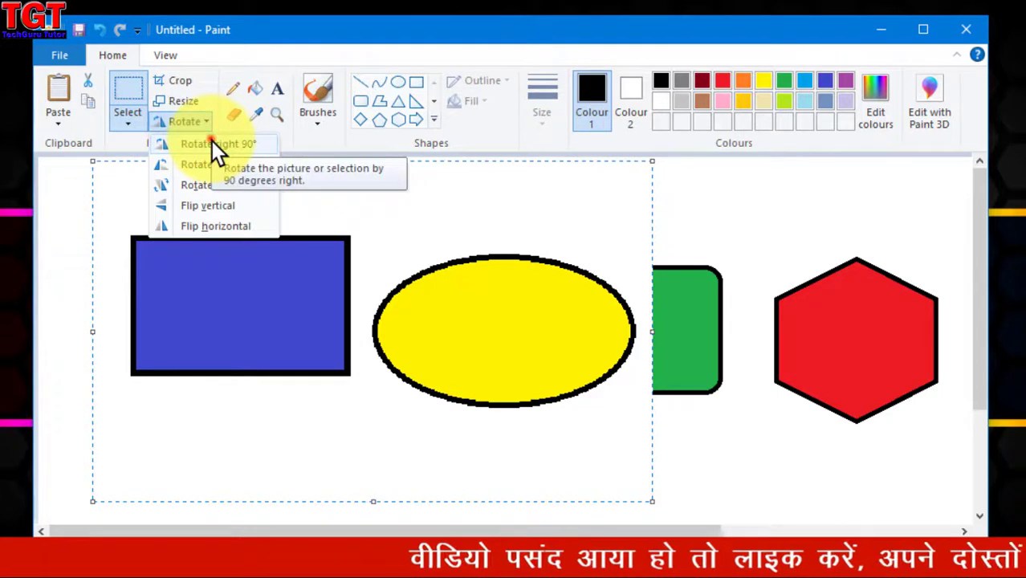
pyautogui.click(212, 143)
pyautogui.moveTo(437, 319); pyautogui.dragTo(398, 353)
pyautogui.click(183, 119)
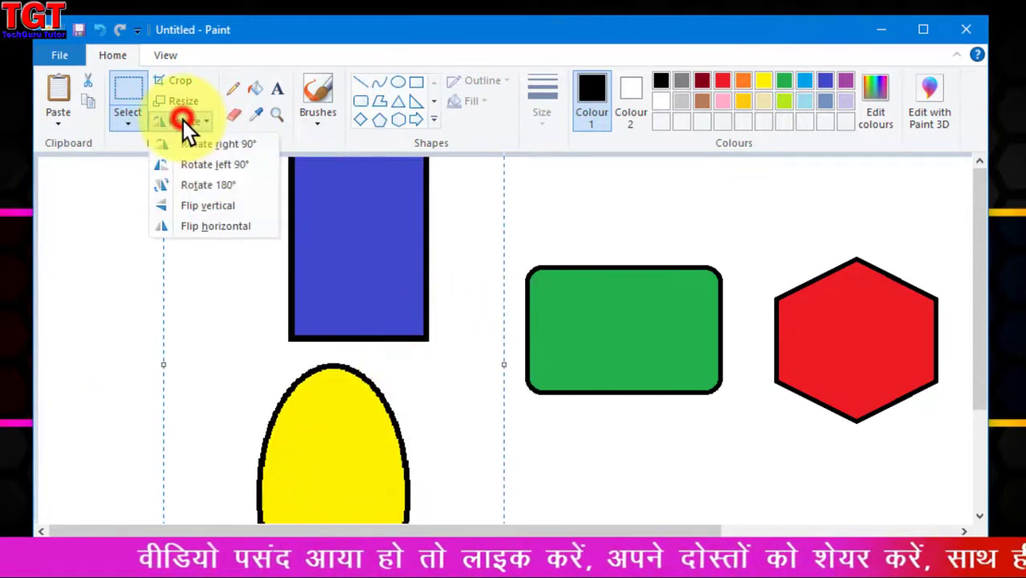
pyautogui.click(246, 166)
pyautogui.moveTo(336, 360); pyautogui.dragTo(465, 338)
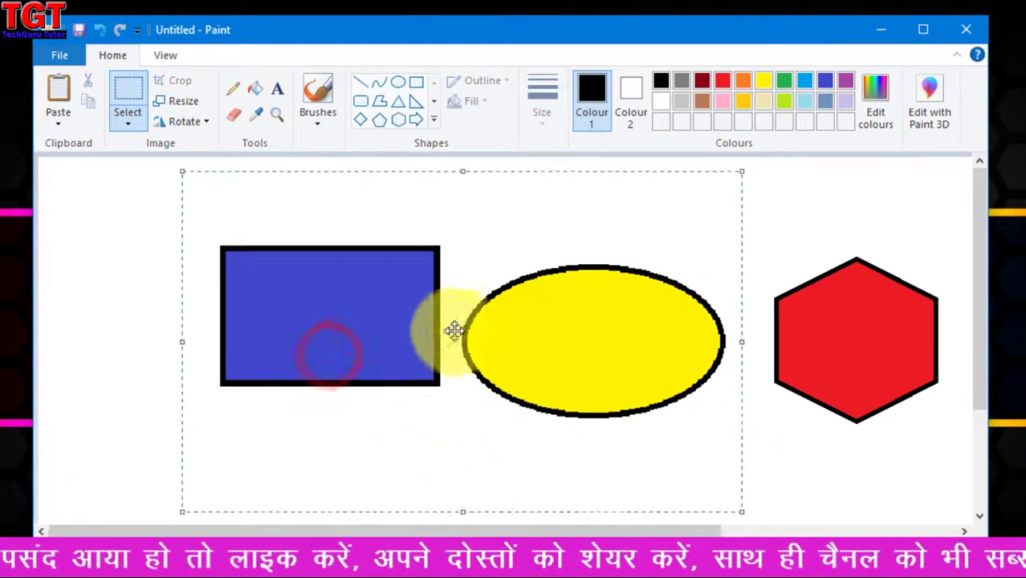
# Rotate the selected rectangle and ellipse by 180° twice
pyautogui.click(195, 119)
pyautogui.click(236, 188)
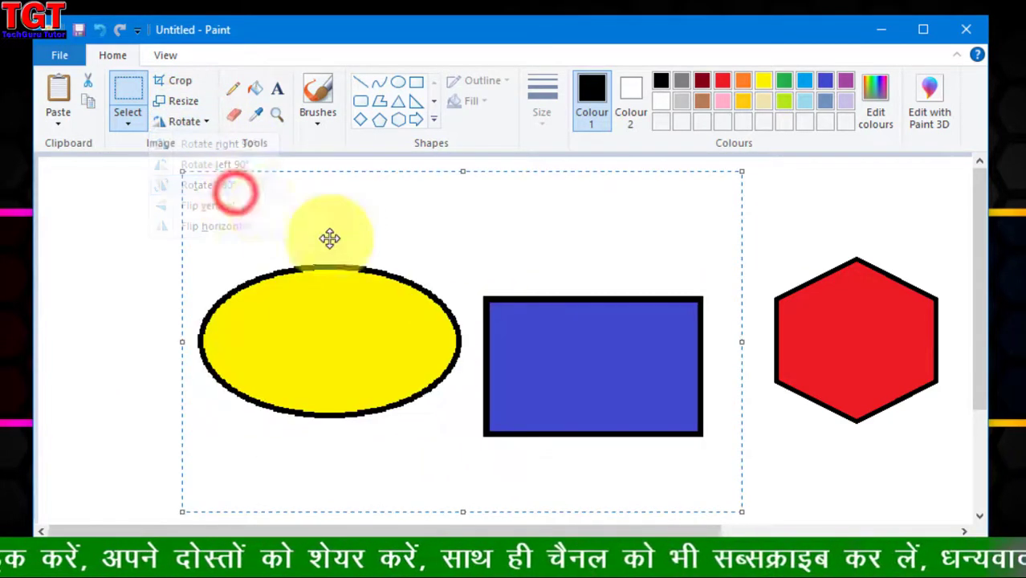
pyautogui.click(194, 121)
pyautogui.click(219, 186)
# Flip the selected rectangle and ellipse vertically, and flip them horizontally
pyautogui.click(190, 123)
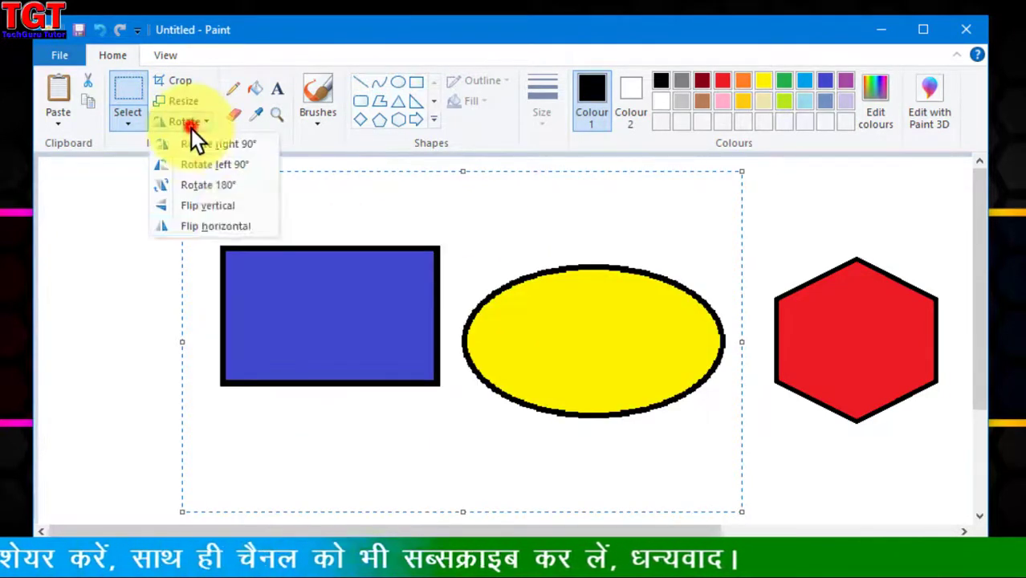
pyautogui.click(250, 206)
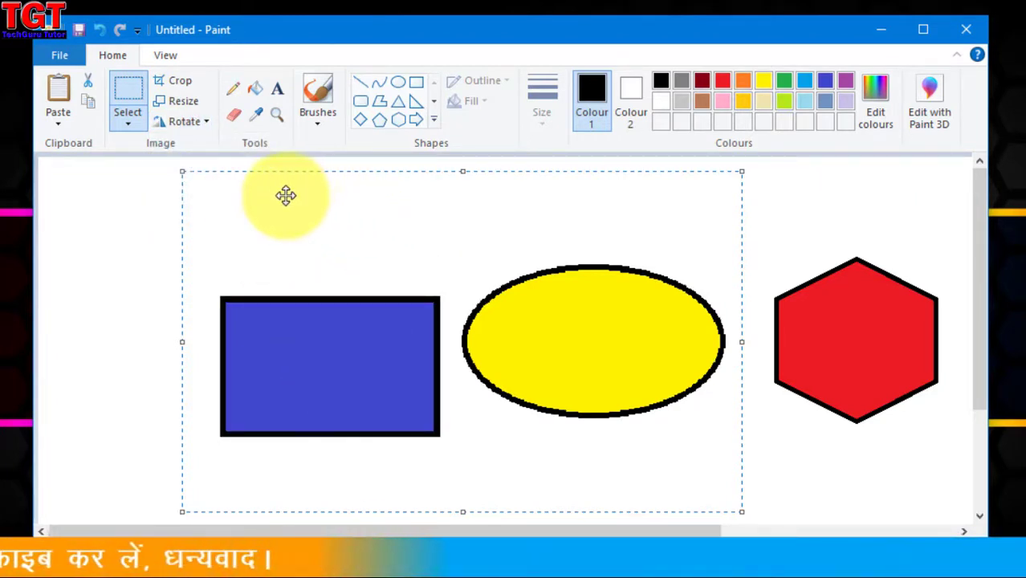
pyautogui.click(198, 127)
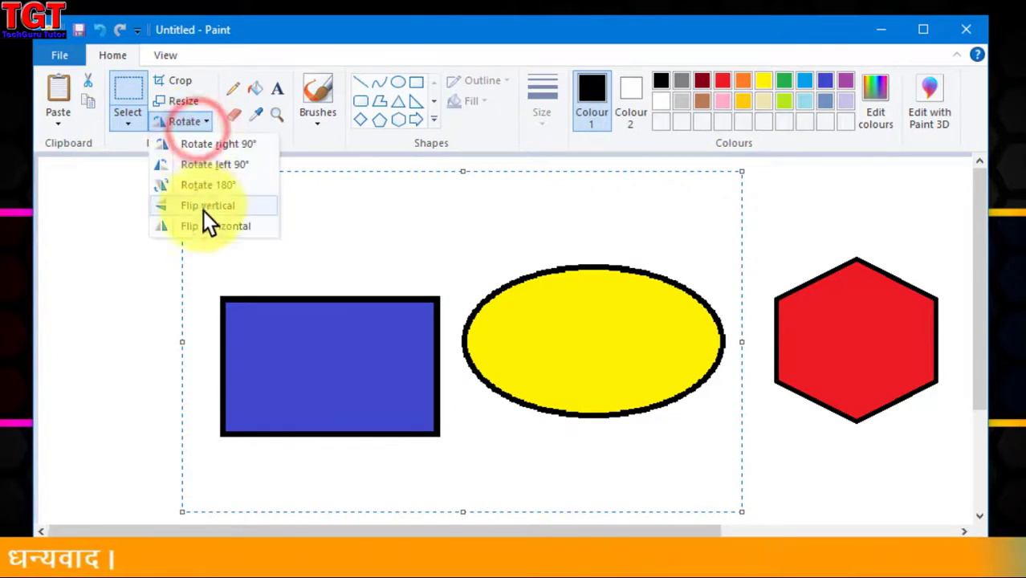
pyautogui.click(235, 228)
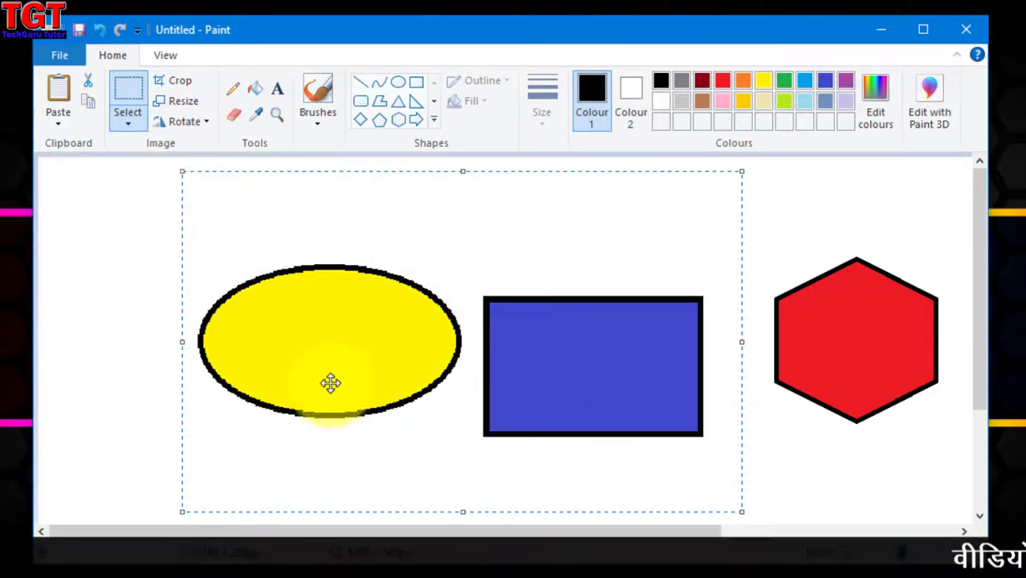
# Undo all the flips, rotations, moves and resizing to restore the four original shapes
pyautogui.click(196, 123)
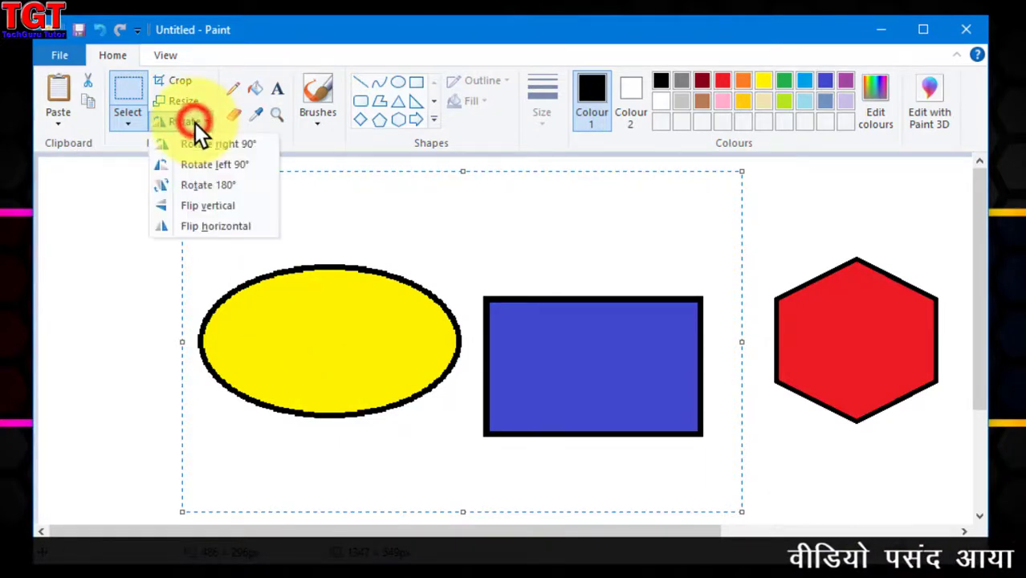
pyautogui.click(437, 236)
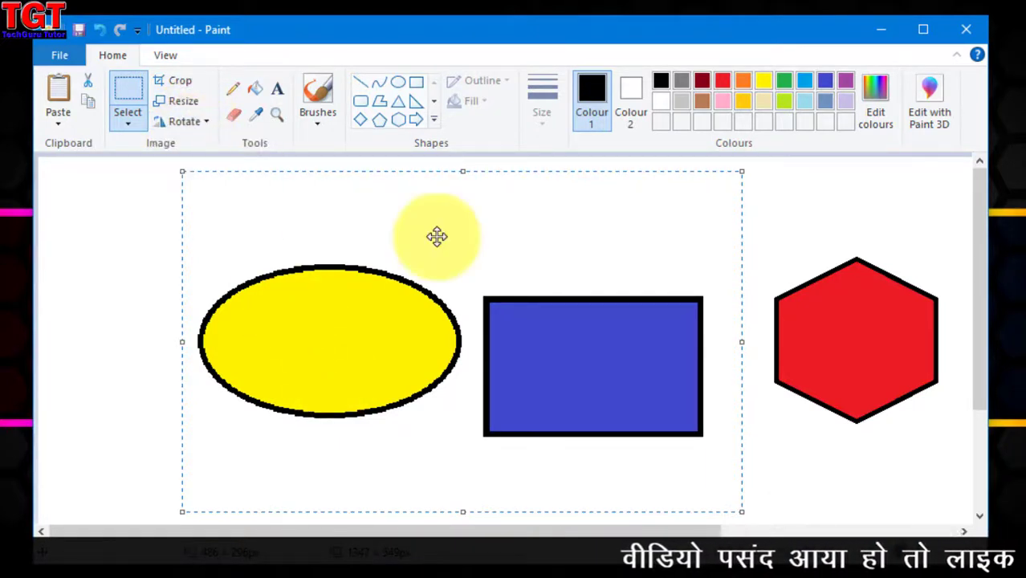
pyautogui.hotkey('ctrl', 'z')
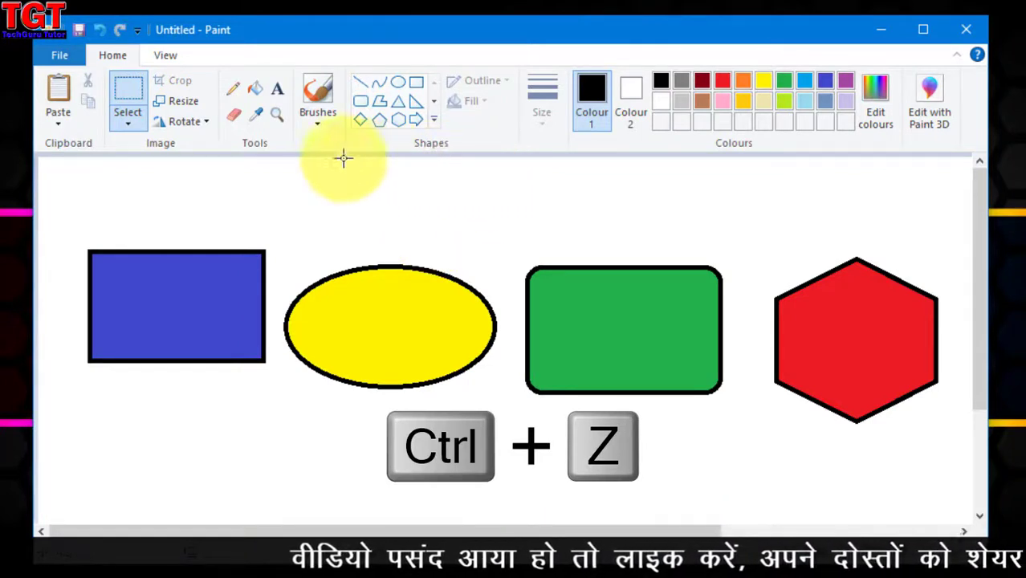
# Cut a rectangular selection around the yellow ellipse and paste it back partly over the green rounded rectangle
pyautogui.click(131, 120)
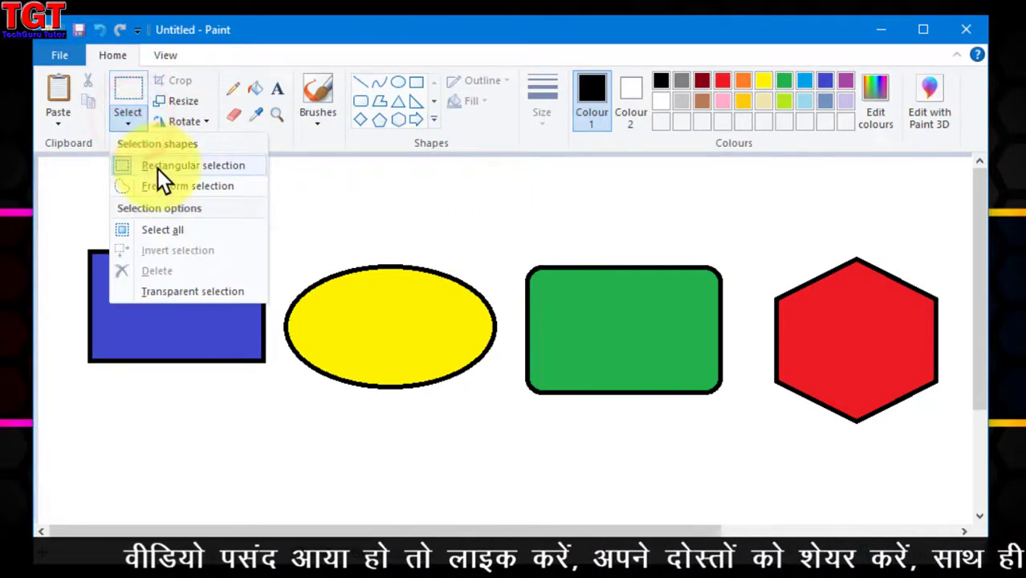
pyautogui.click(148, 165)
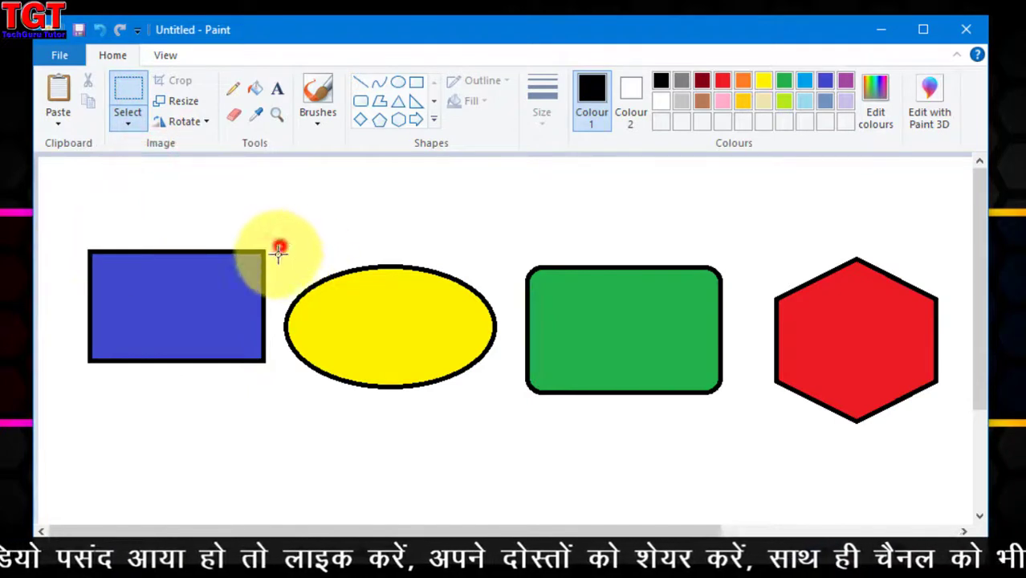
pyautogui.moveTo(279, 246); pyautogui.dragTo(514, 417)
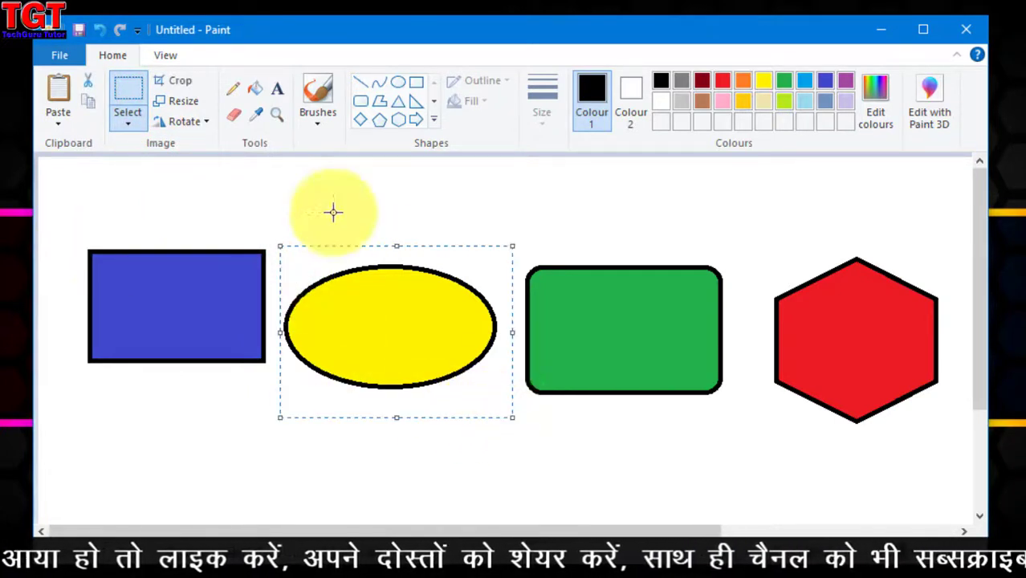
pyautogui.click(96, 81)
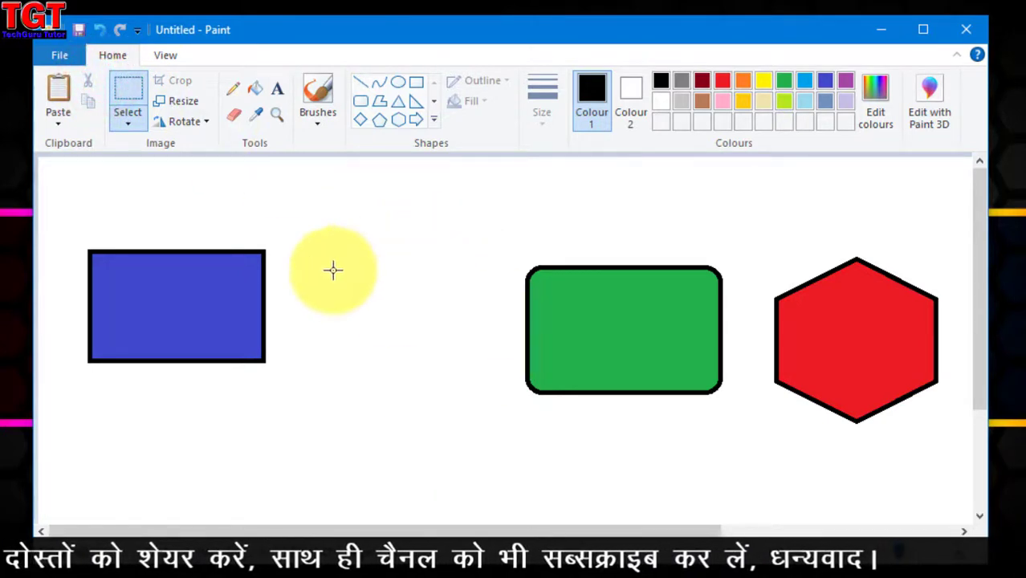
pyautogui.click(54, 95)
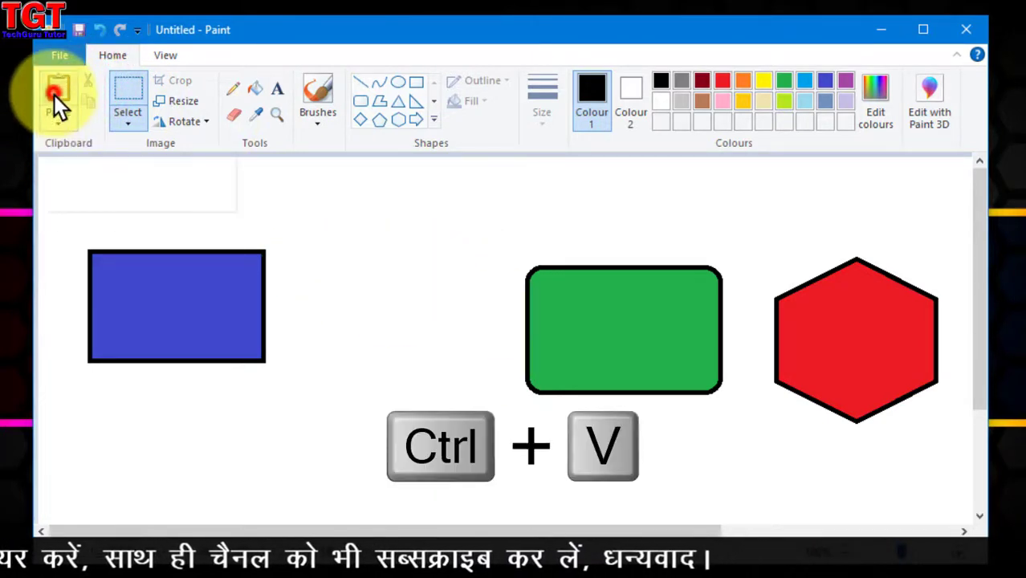
pyautogui.moveTo(138, 251); pyautogui.dragTo(439, 288)
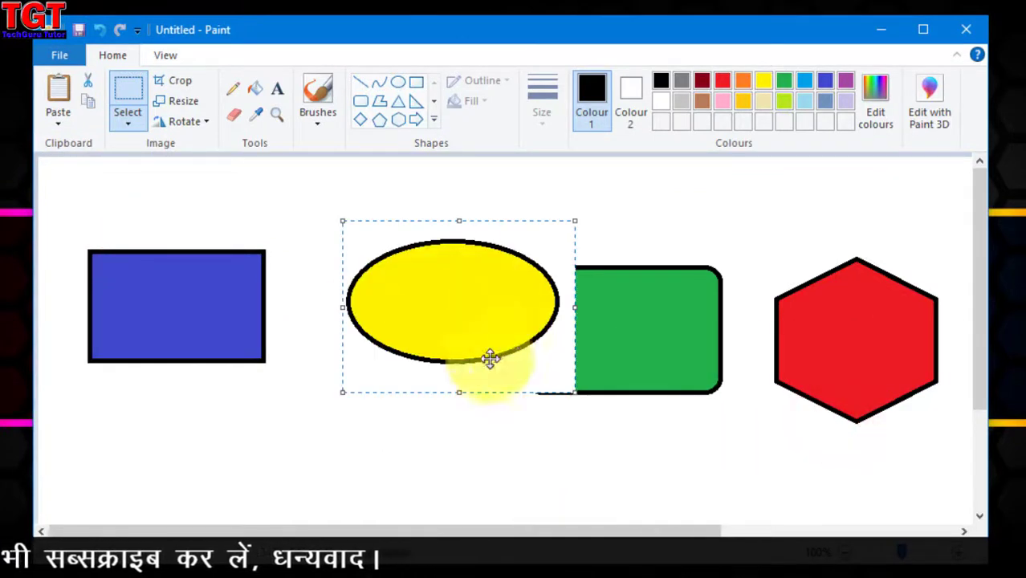
# Turn on transparent selection for the pasted yellow ellipse so its white surround stops covering the green rounded rectangle
pyautogui.click(135, 124)
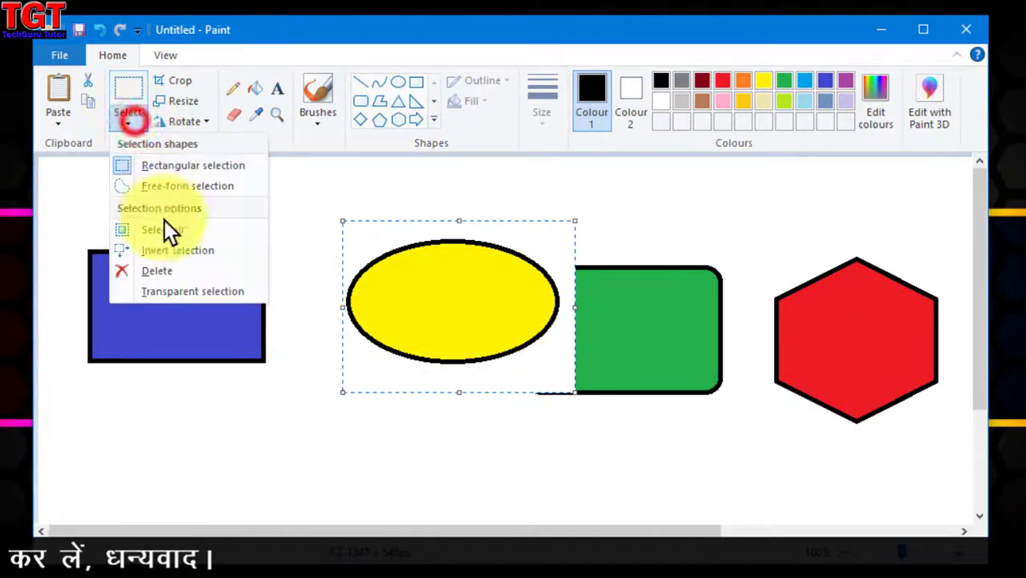
pyautogui.click(220, 291)
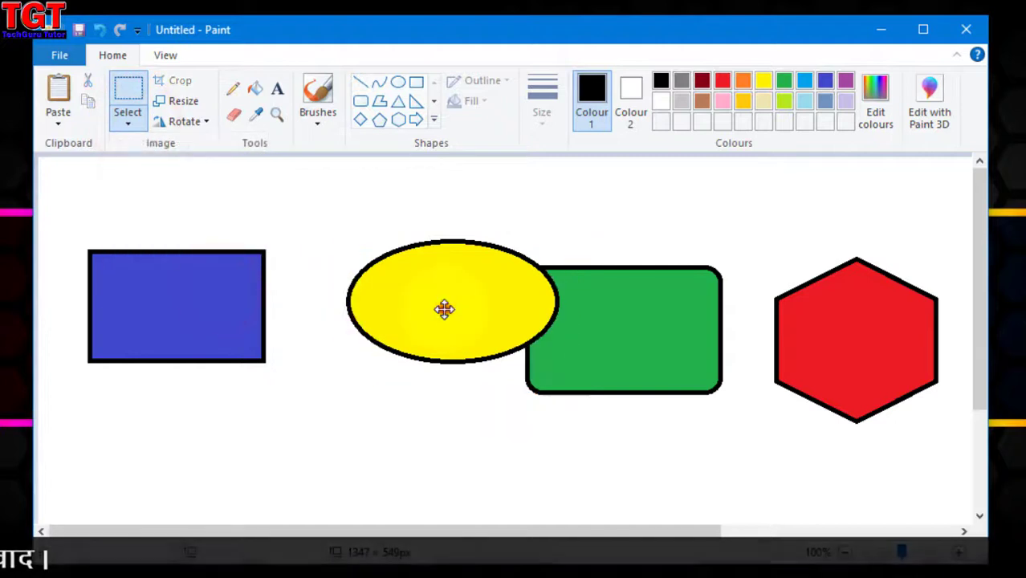
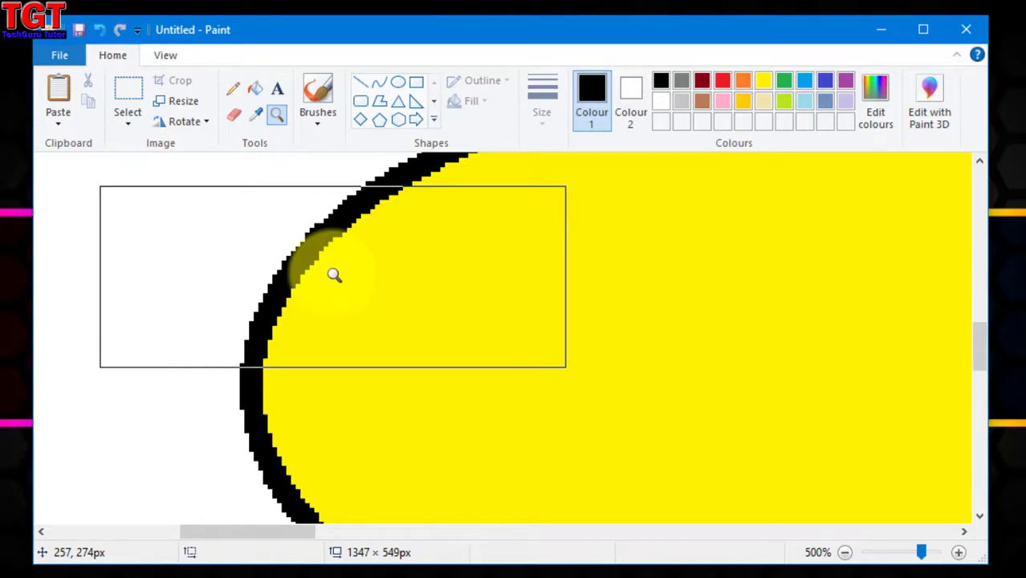
# Clear the canvas by selecting the entire drawing and deleting it
pyautogui.click(914, 551)
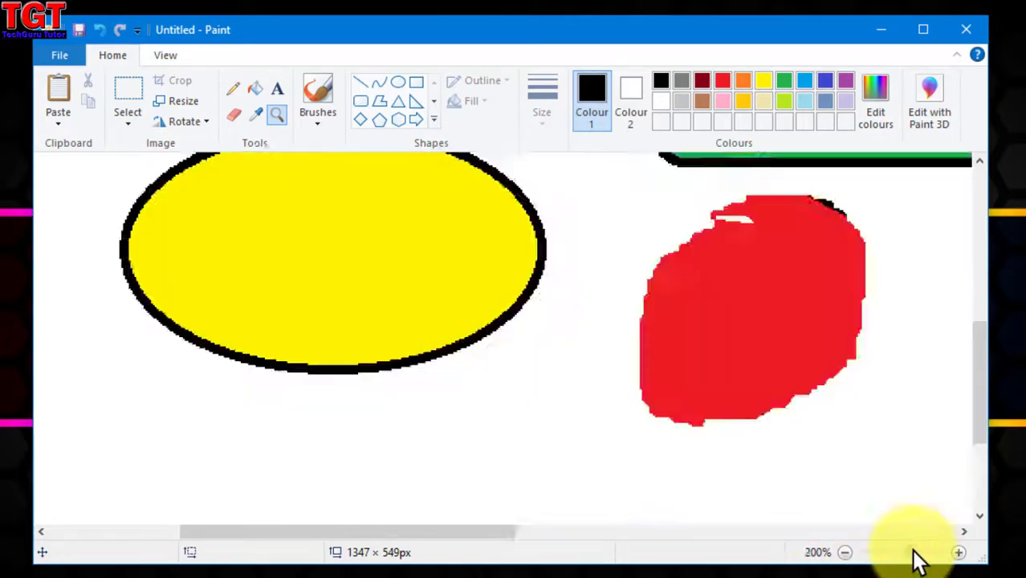
pyautogui.moveTo(914, 551)
pyautogui.mouseDown()
pyautogui.moveTo(896, 556)
pyautogui.moveTo(908, 556)
pyautogui.mouseUp()
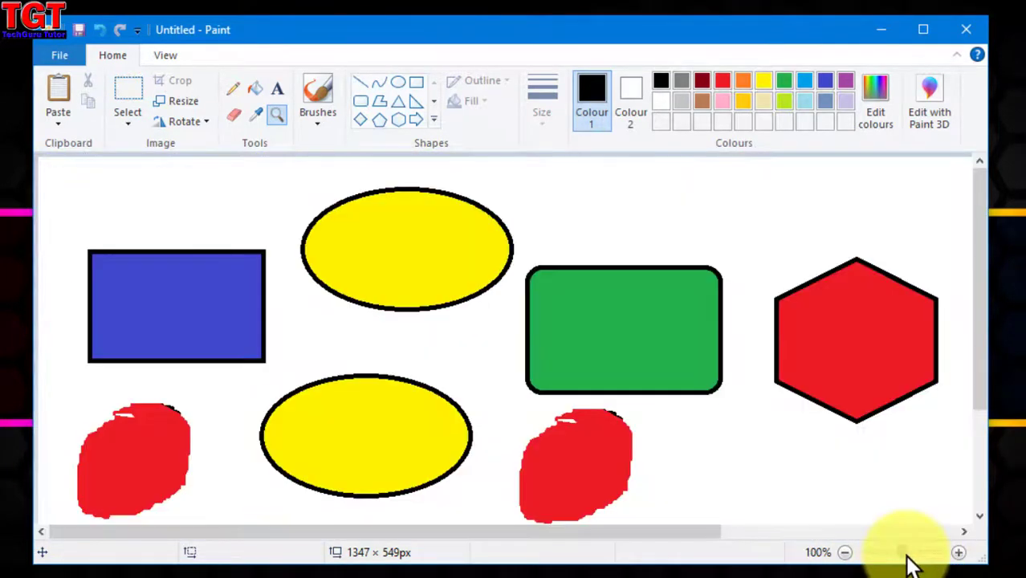
pyautogui.click(276, 88)
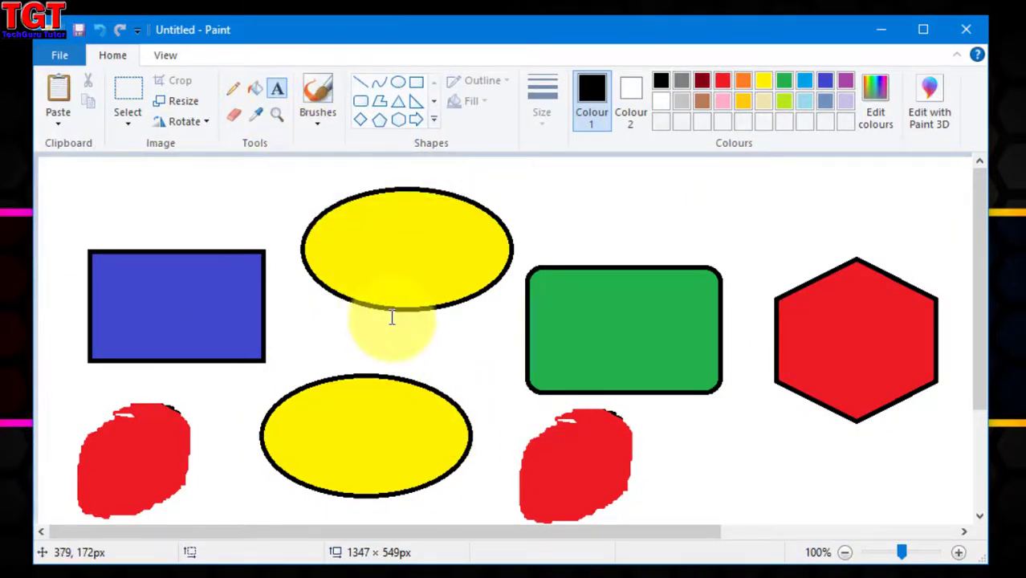
pyautogui.hotkey('ctrl', 'a')
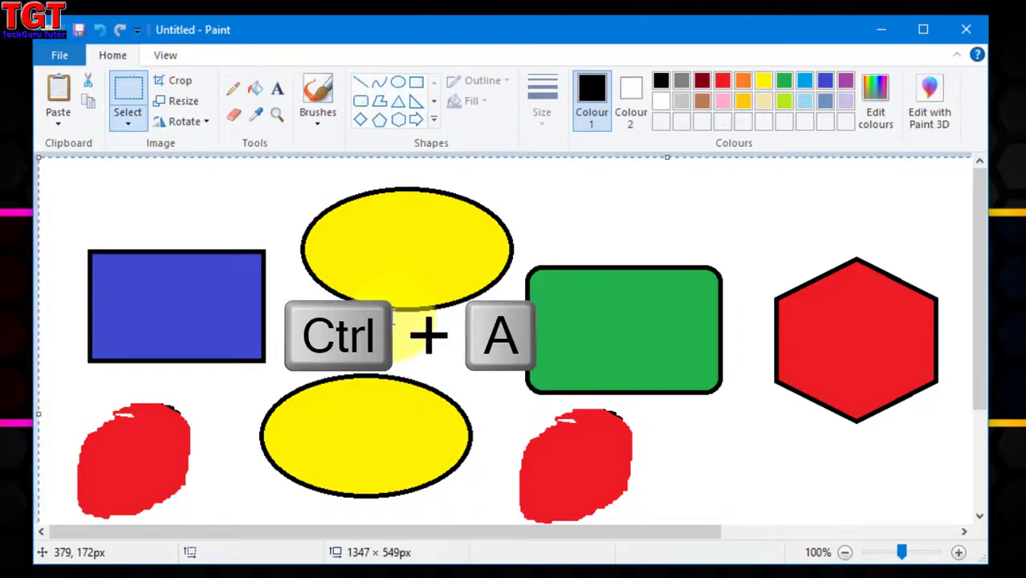
pyautogui.press('Delete')
# Add a text box in the middle of the empty canvas containing "TechGuru Tutor"
pyautogui.click(276, 87)
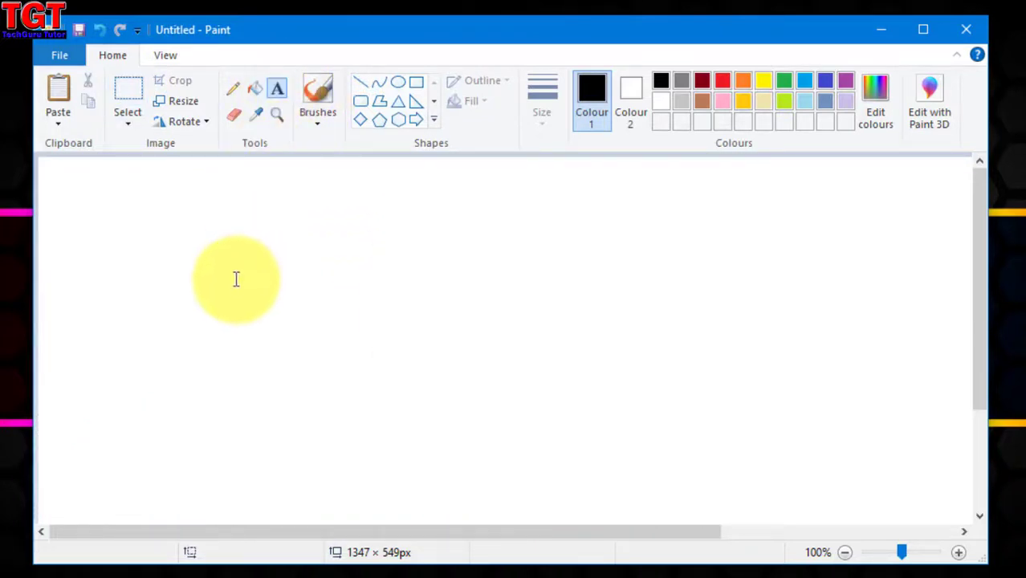
pyautogui.click(193, 290)
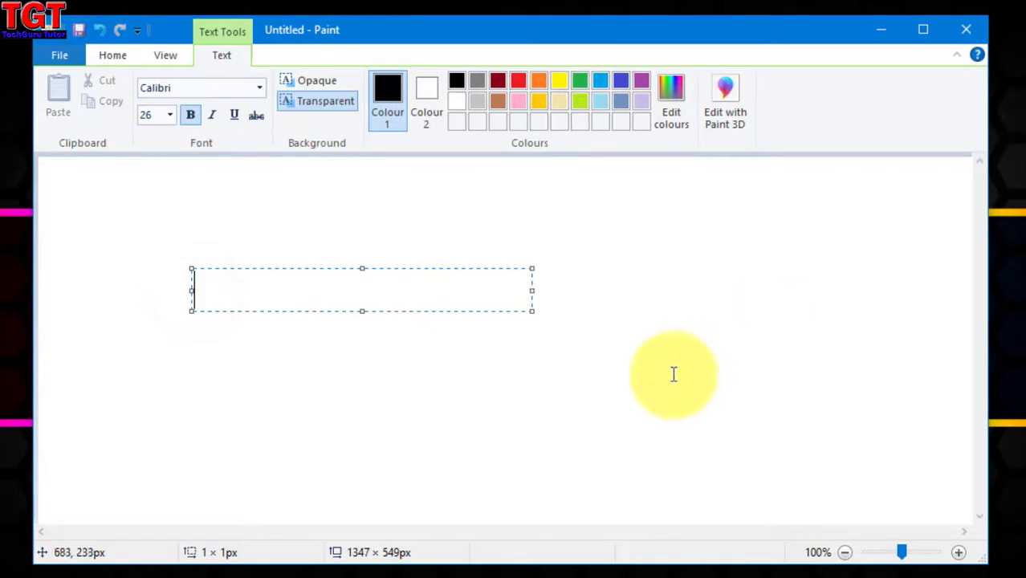
pyautogui.write('TechGuru Tutor')
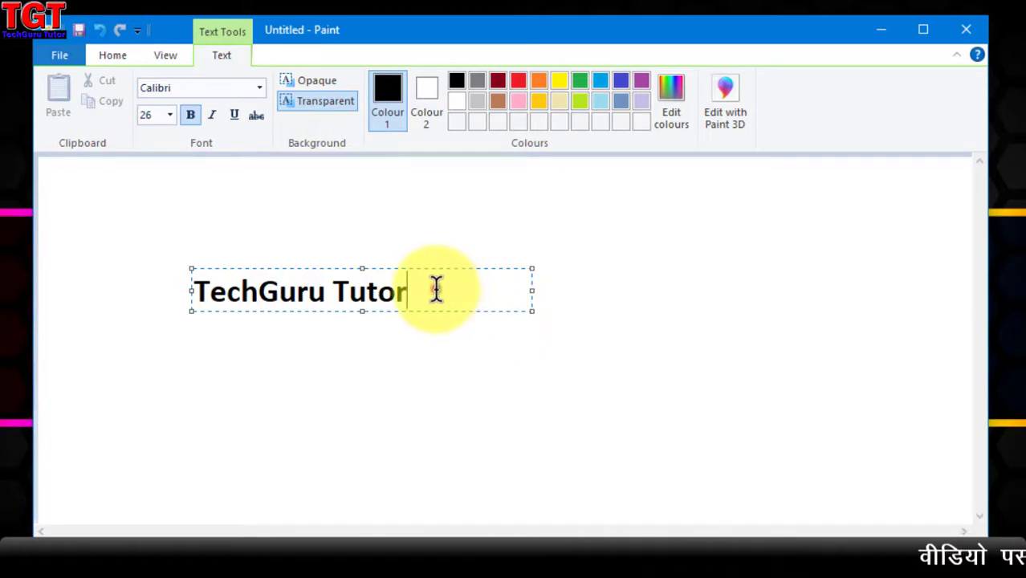
# Set the "TechGuru Tutor" text to size 48 and enlarge its text box so the text fits on one line
pyautogui.moveTo(436, 290); pyautogui.dragTo(193, 293)
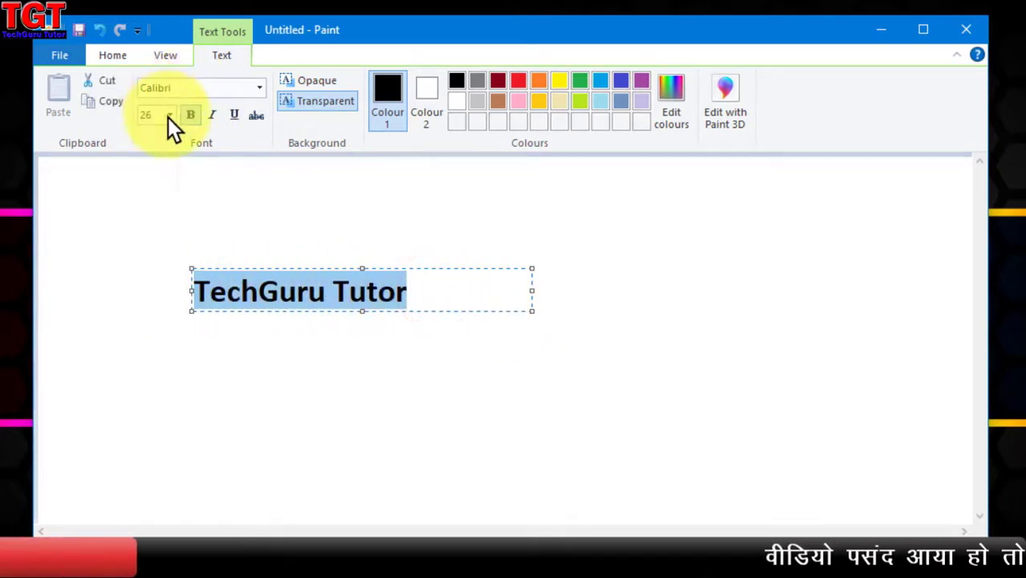
pyautogui.click(168, 115)
pyautogui.click(163, 359)
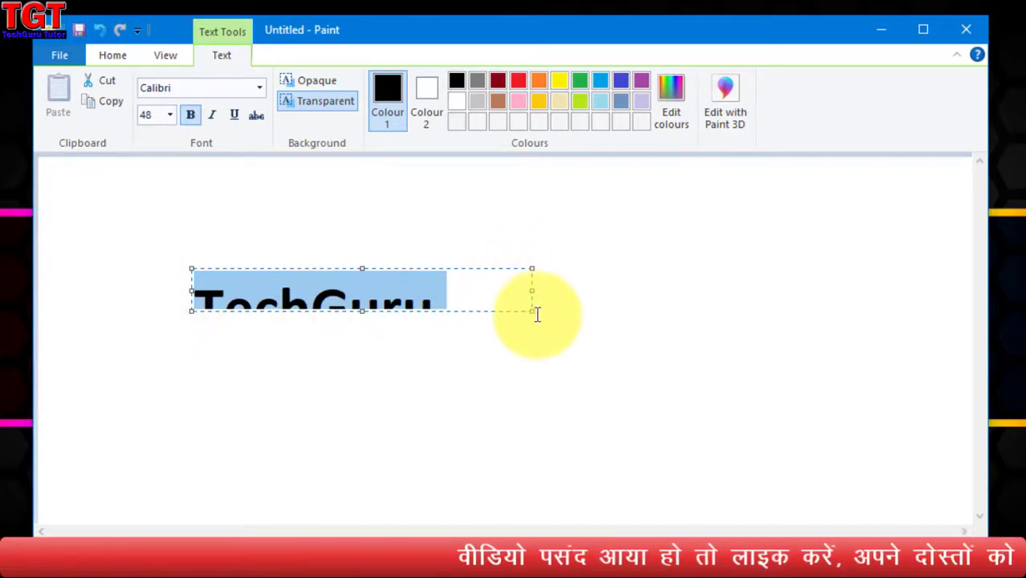
pyautogui.moveTo(531, 312); pyautogui.dragTo(693, 434)
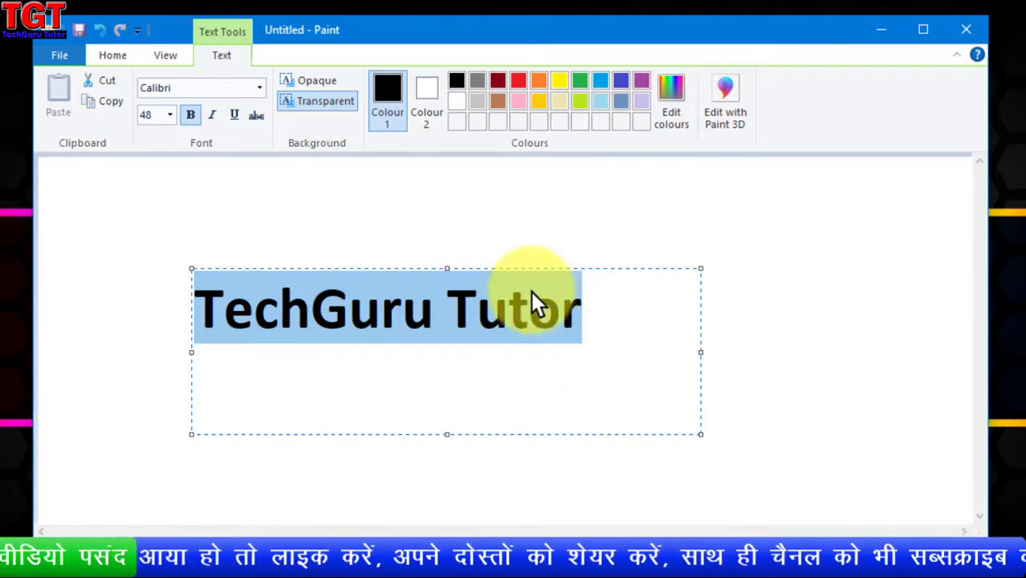
# Try out the bold, italic, underline and strikethrough styles on the selected text, switching each one back
pyautogui.click(191, 118)
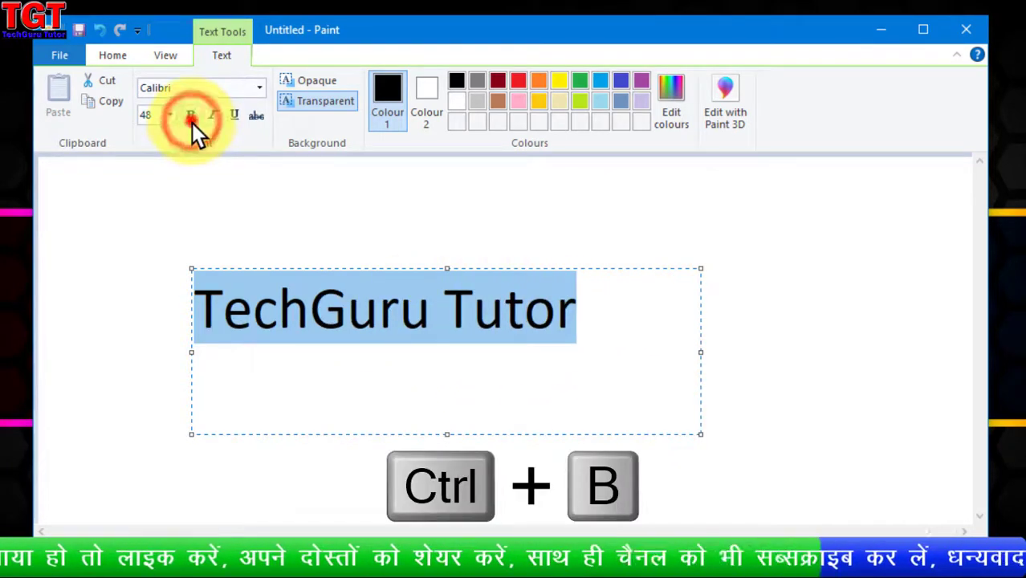
pyautogui.click(192, 121)
pyautogui.click(211, 119)
pyautogui.click(210, 119)
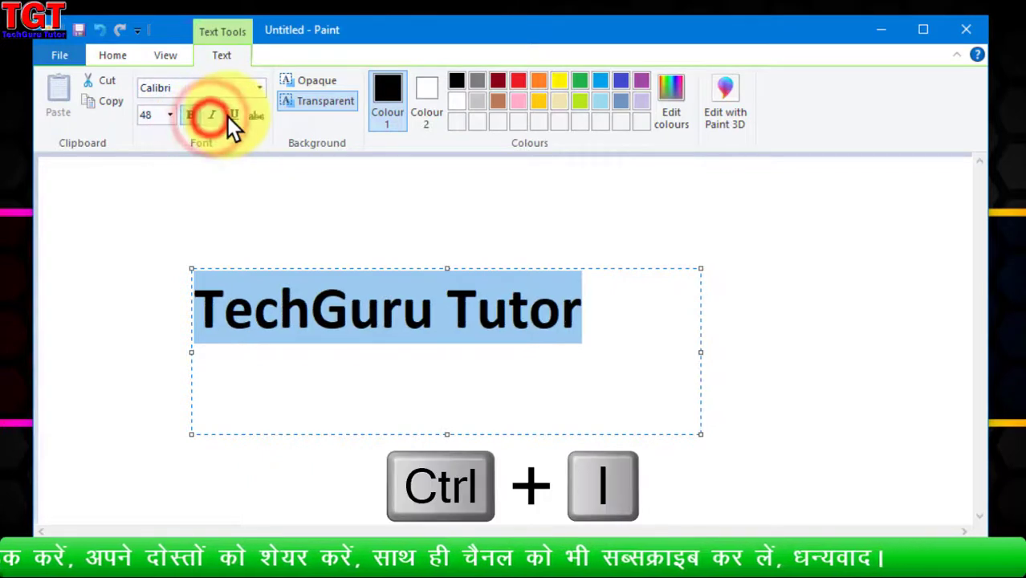
pyautogui.click(236, 114)
pyautogui.click(236, 114)
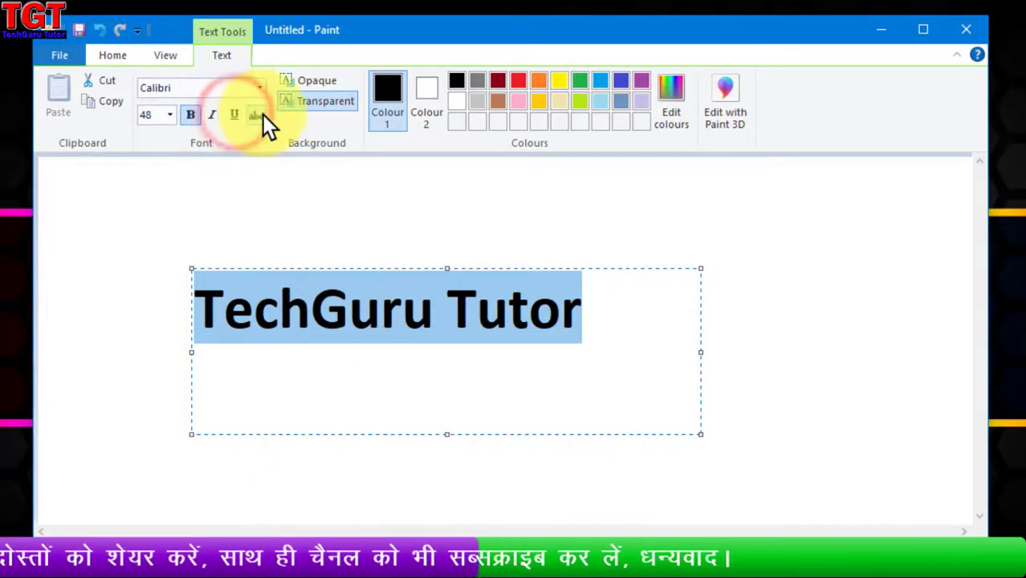
pyautogui.click(260, 116)
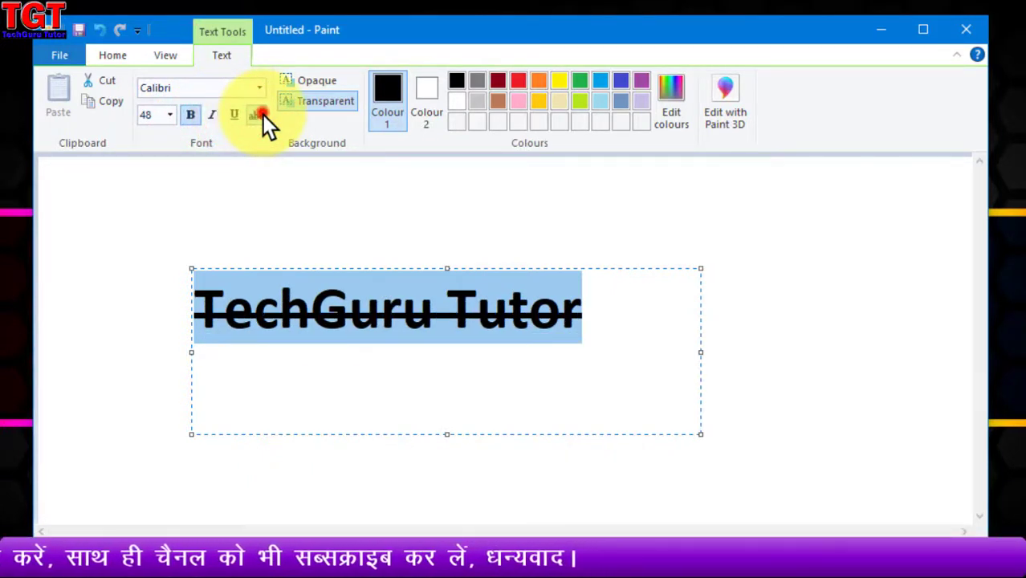
pyautogui.click(261, 114)
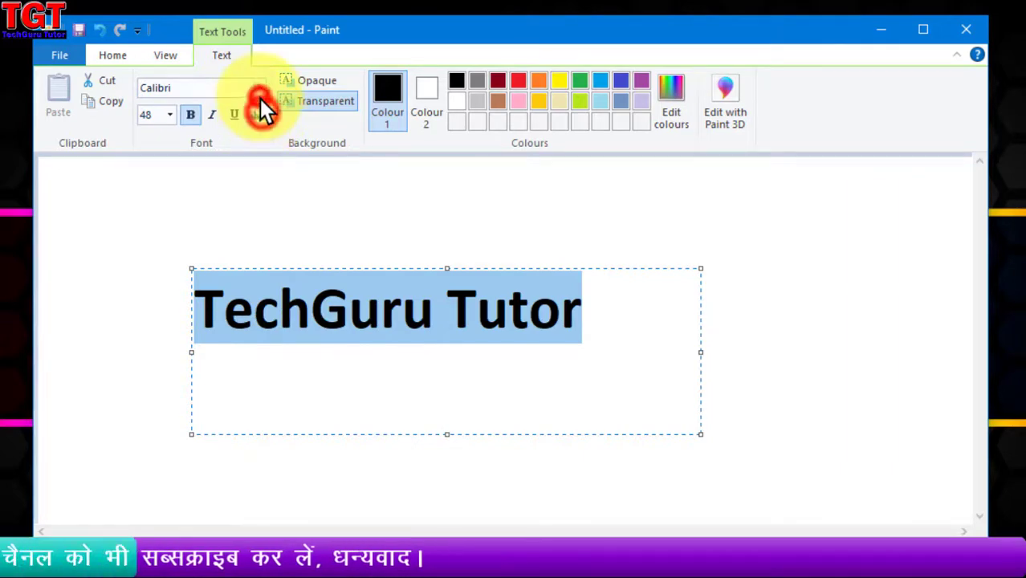
# Change the font of the selected text to Brush Script MT
pyautogui.click(260, 88)
pyautogui.scroll(-3, 263, 309)
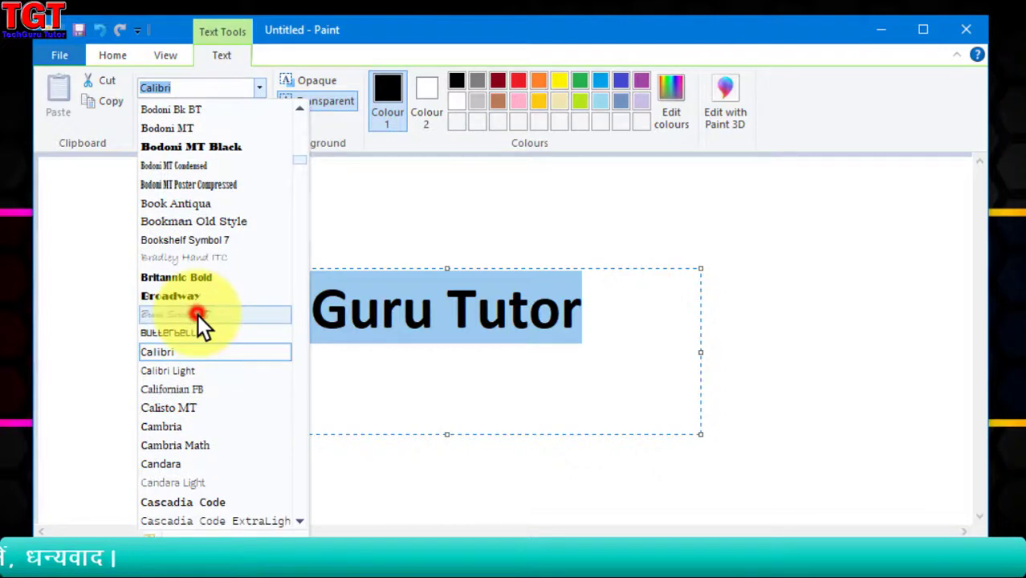
pyautogui.click(197, 314)
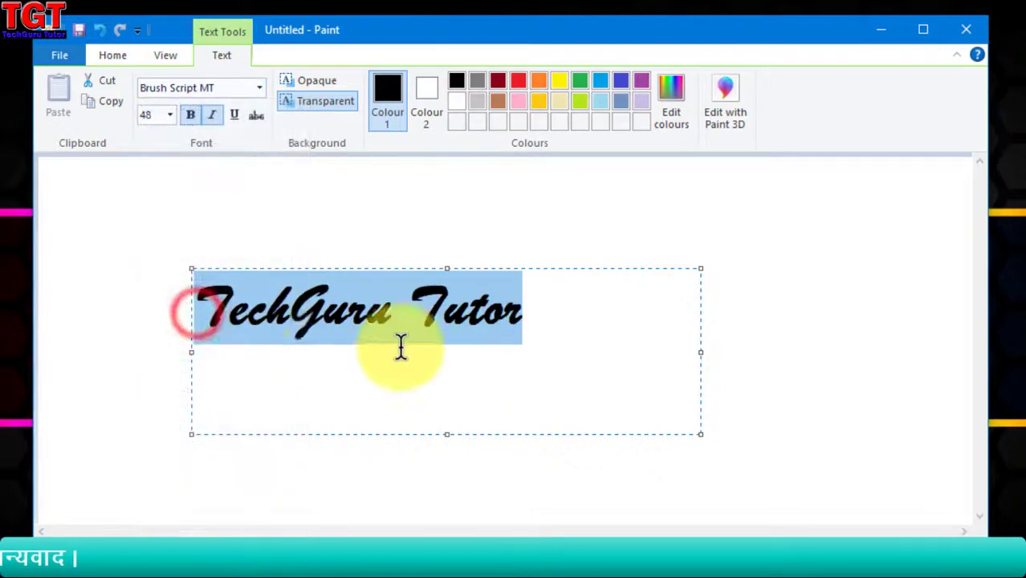
# Change the font of the selected text to Comic Sans MS
pyautogui.click(259, 97)
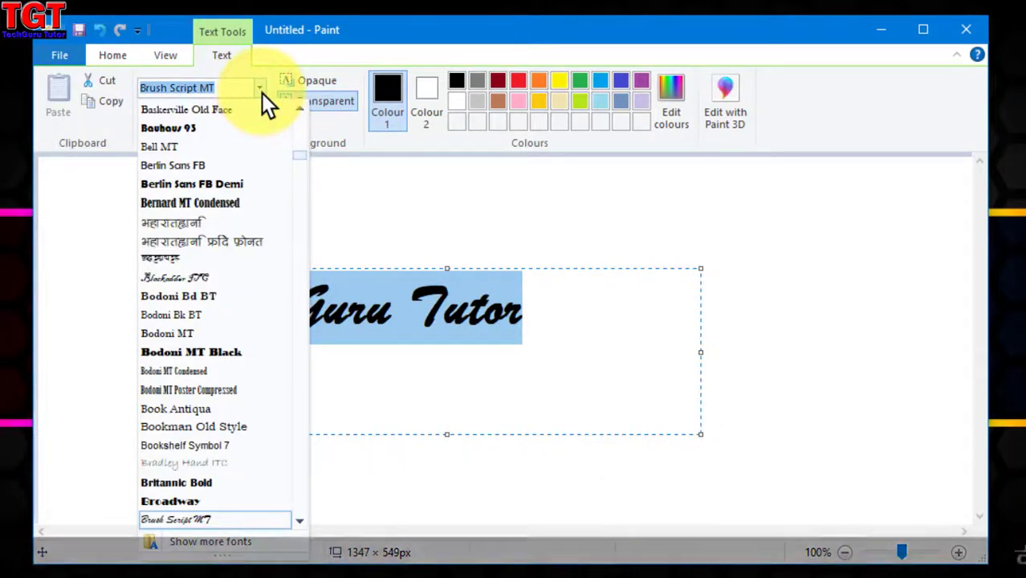
pyautogui.write('Comic Sans MS')
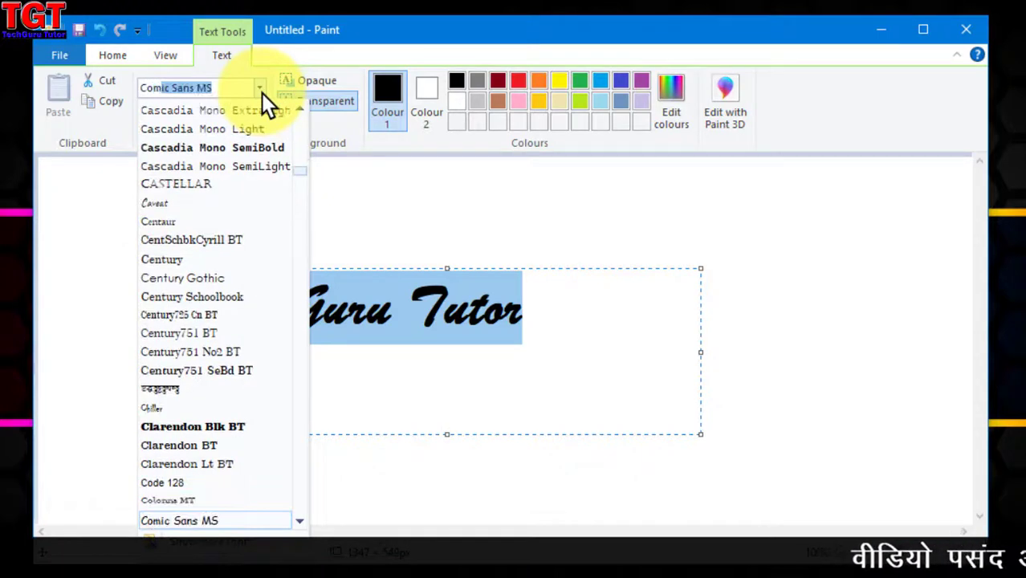
pyautogui.press('Return')
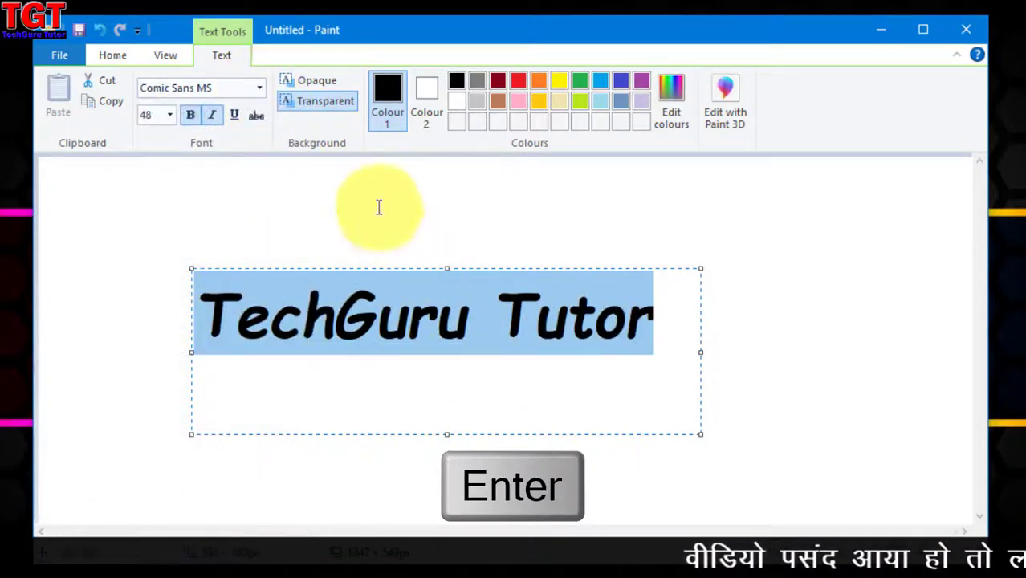
# Remove the italic style from the selected text and colour it red
pyautogui.click(214, 116)
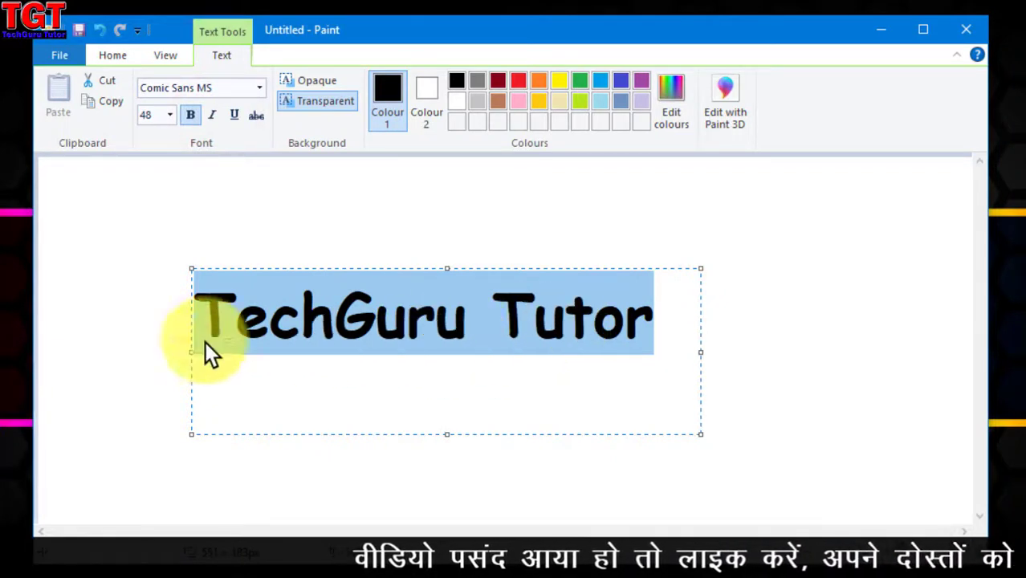
pyautogui.click(518, 80)
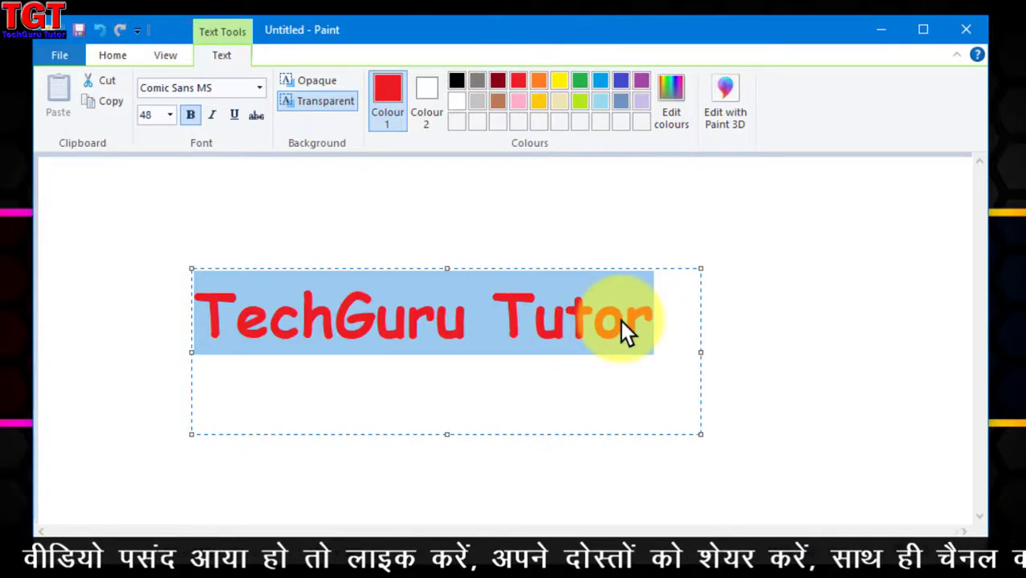
# Set Colour 2 to light blue and make the text box background opaque
pyautogui.click(438, 122)
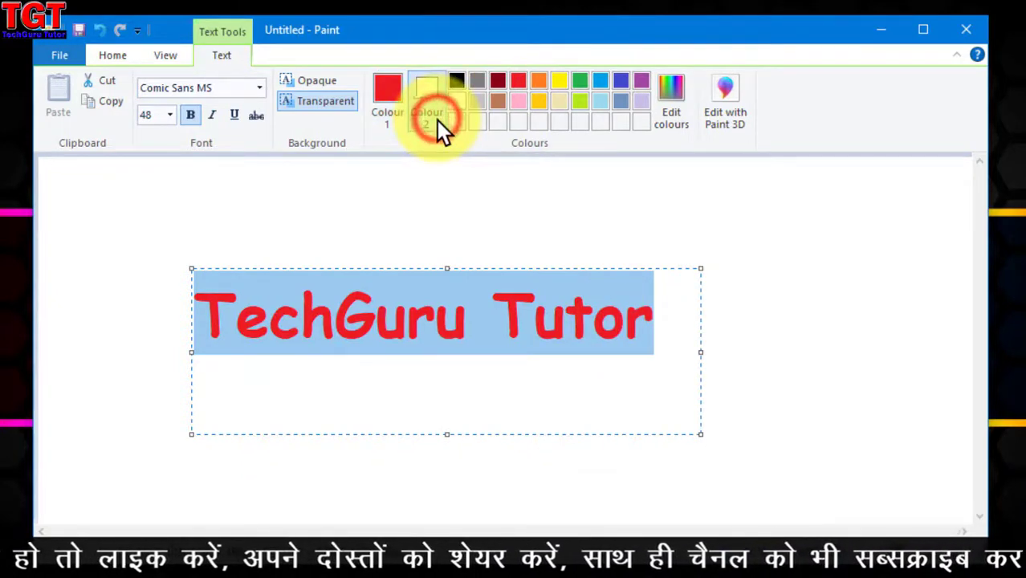
pyautogui.click(469, 322)
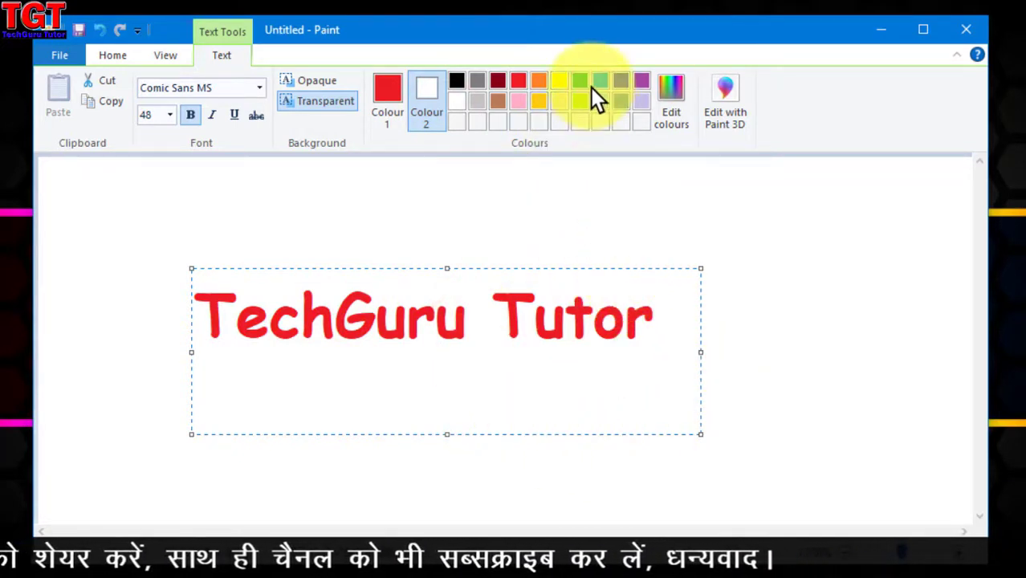
pyautogui.click(431, 117)
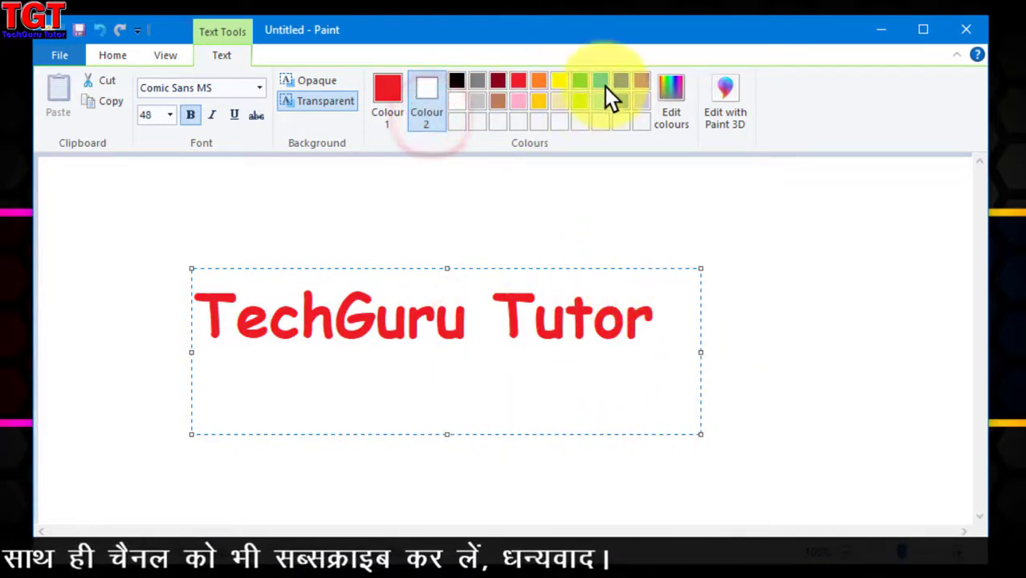
pyautogui.click(603, 85)
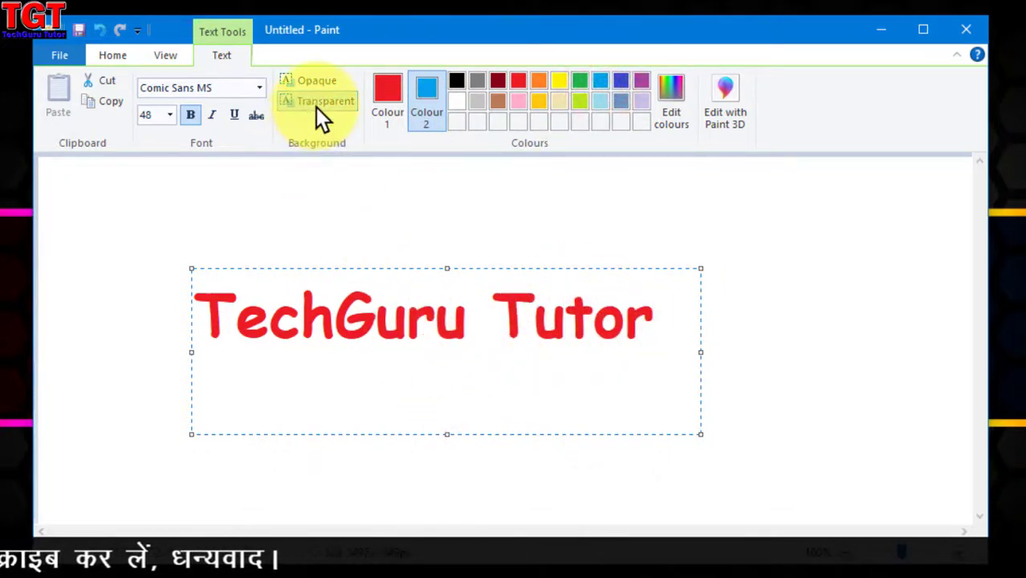
pyautogui.click(327, 85)
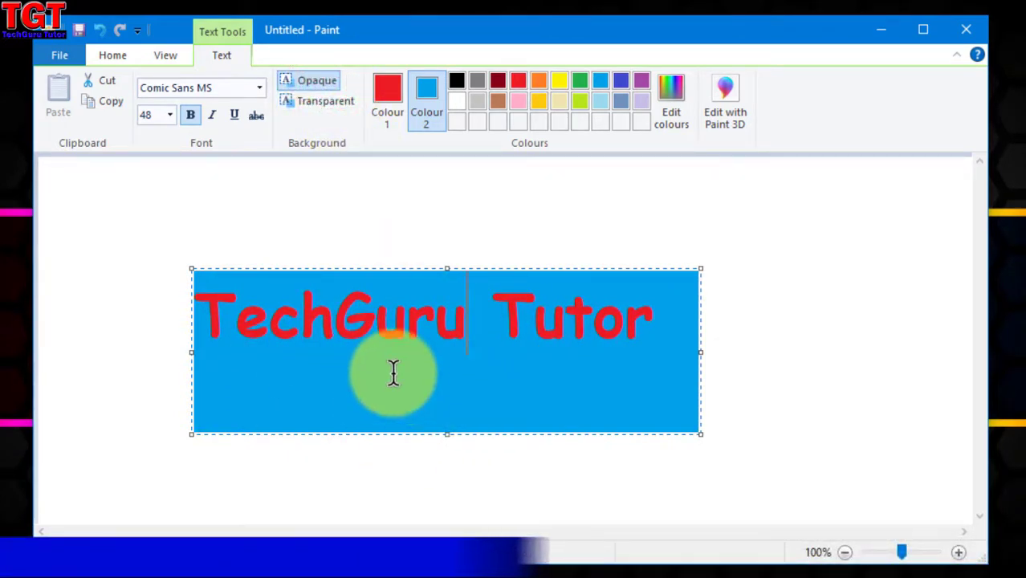
# Switch the text background to transparent and back to opaque, and change its colour to yellow
pyautogui.click(327, 104)
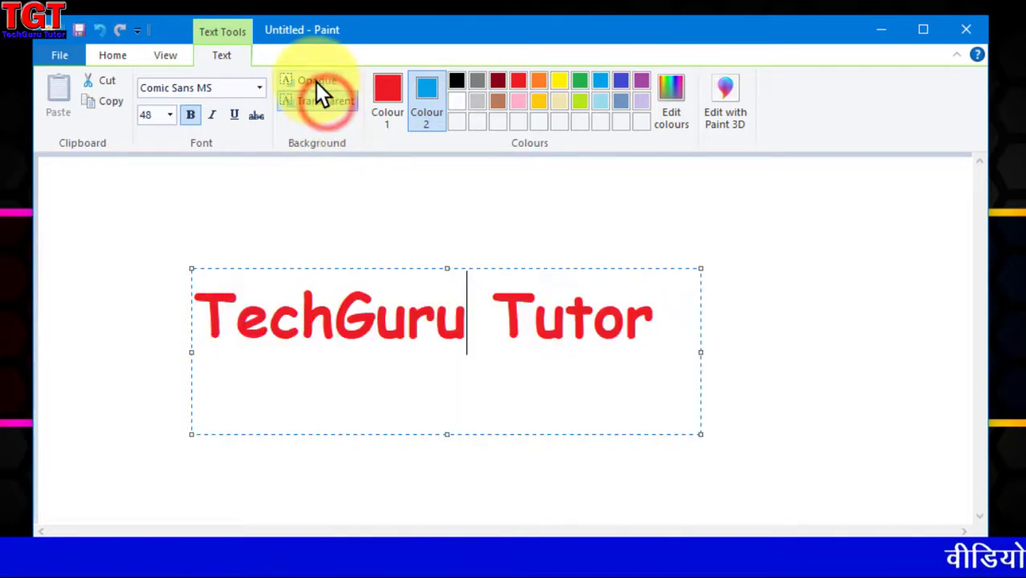
pyautogui.click(316, 82)
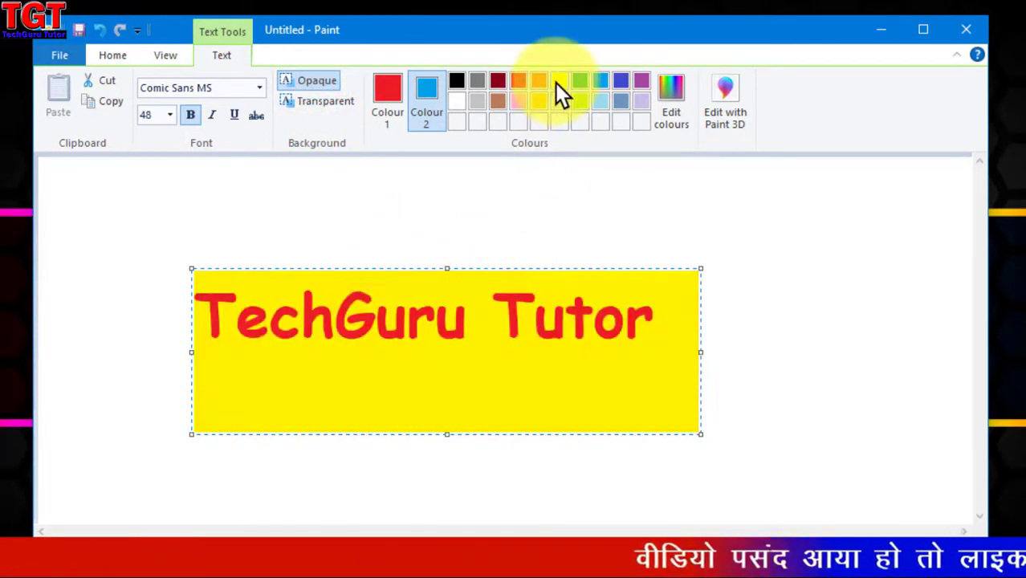
pyautogui.click(557, 81)
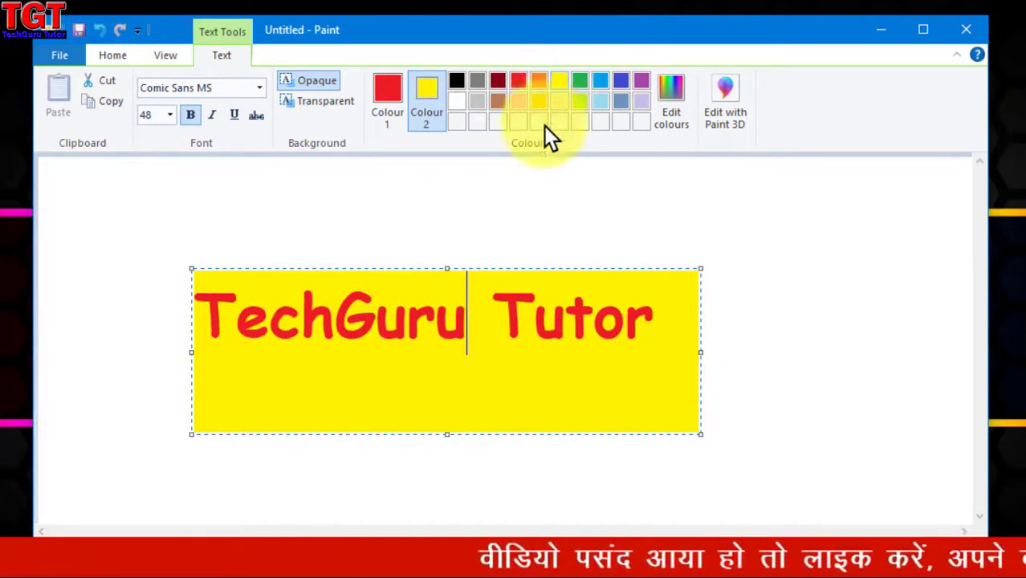
# Select all of the "TechGuru Tutor" text and set its Colour 1 to red
pyautogui.moveTo(648, 325); pyautogui.dragTo(206, 333)
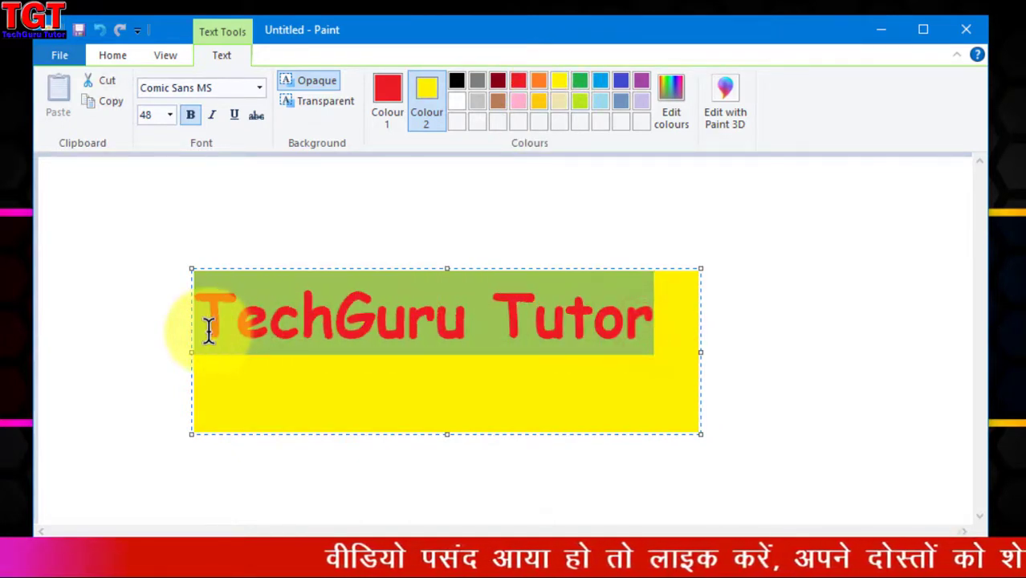
pyautogui.click(394, 104)
pyautogui.click(518, 80)
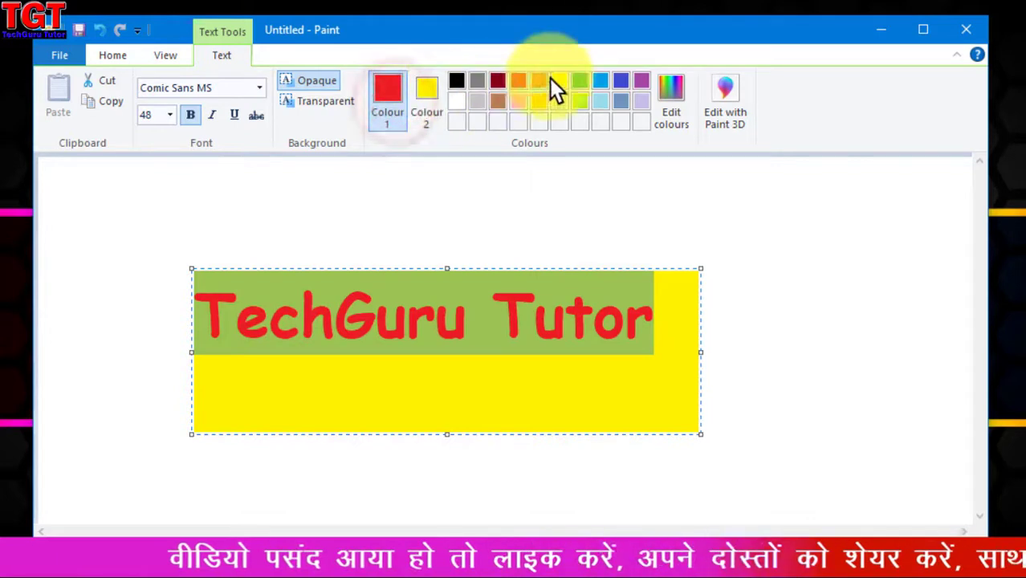
# Recolour the selected "TechGuru Tutor" text green, light blue and finally indigo, and finish editing the text box
pyautogui.click(578, 83)
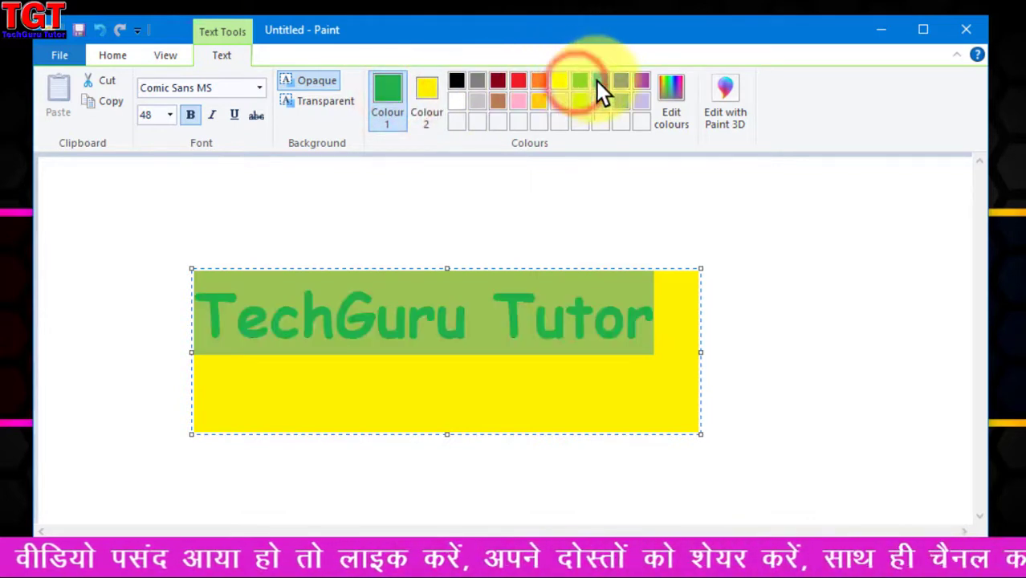
pyautogui.click(600, 84)
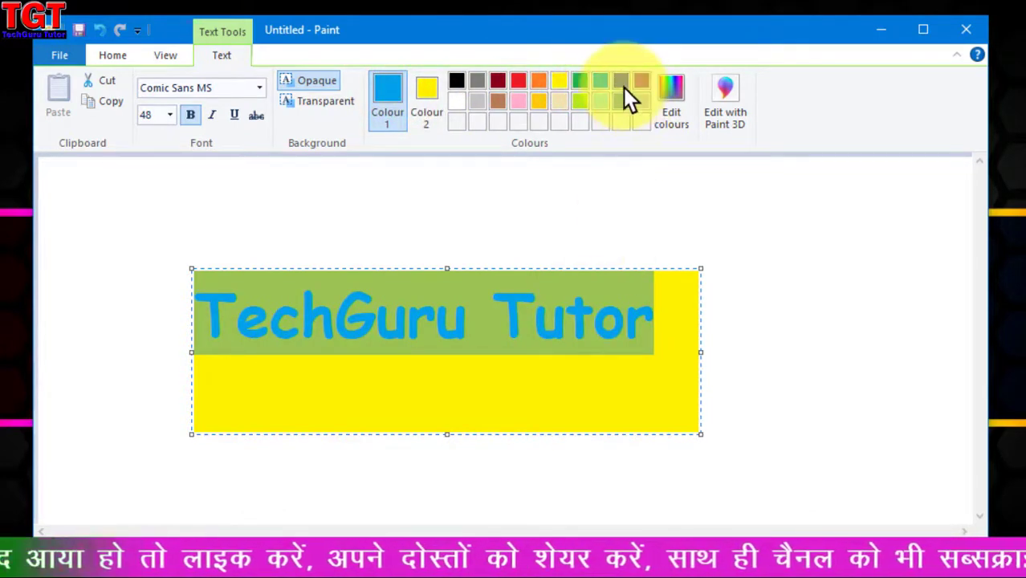
pyautogui.click(623, 85)
pyautogui.click(526, 354)
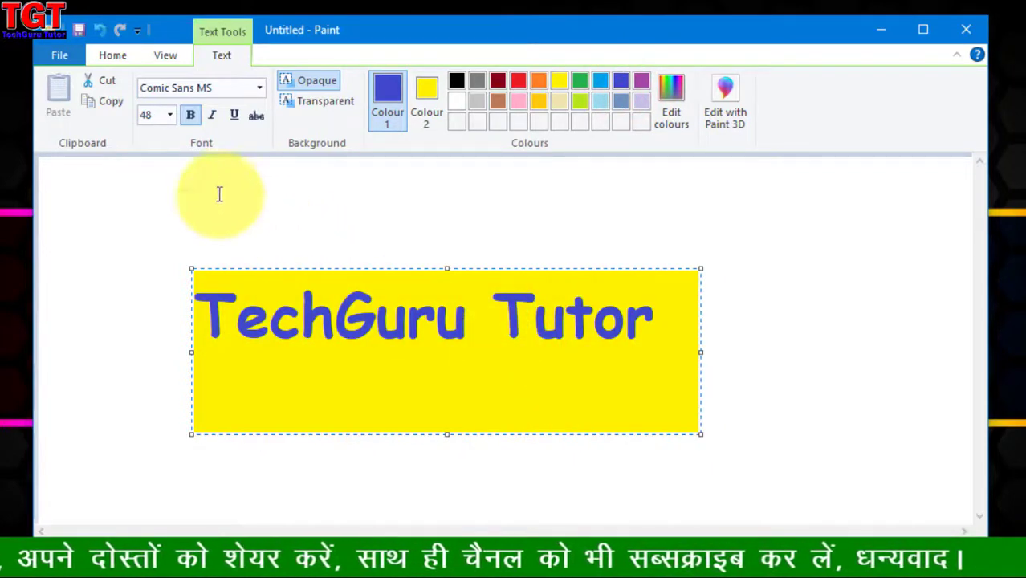
pyautogui.click(345, 230)
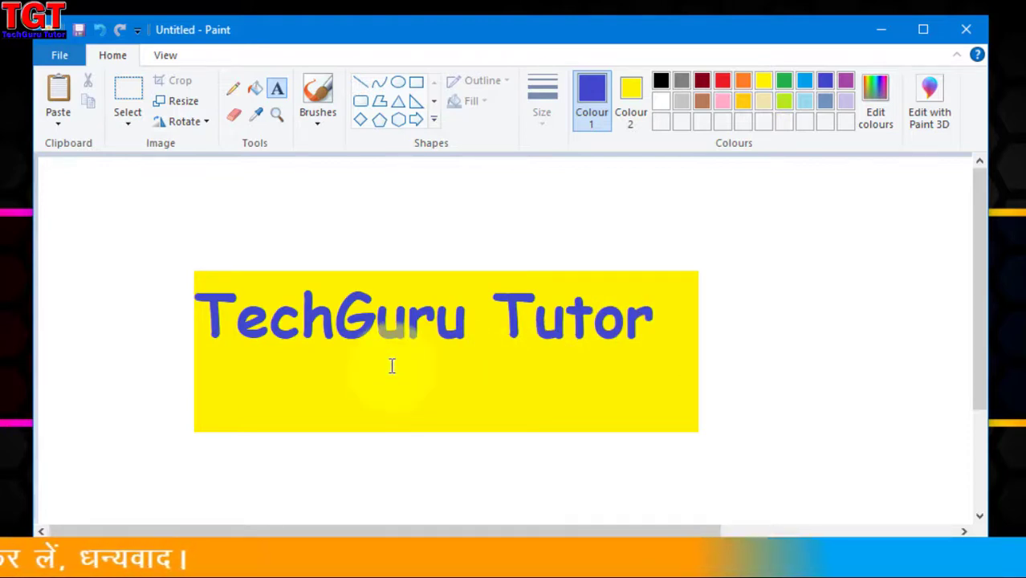
# Using the basic Brush at the second-thinnest size, paint an indigo vertical line beside the yellow box and a wavy curve above it
pyautogui.click(315, 129)
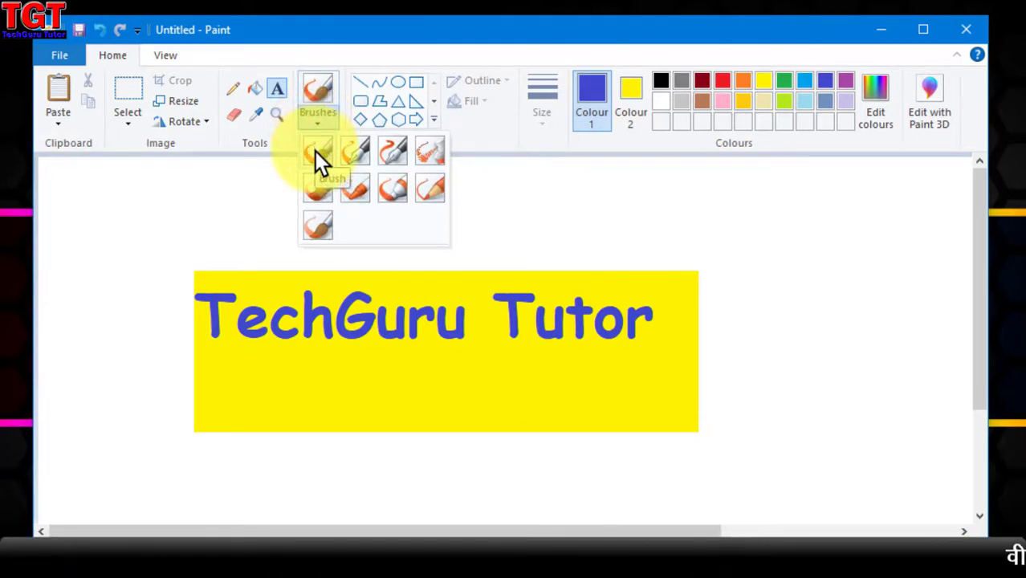
pyautogui.click(315, 151)
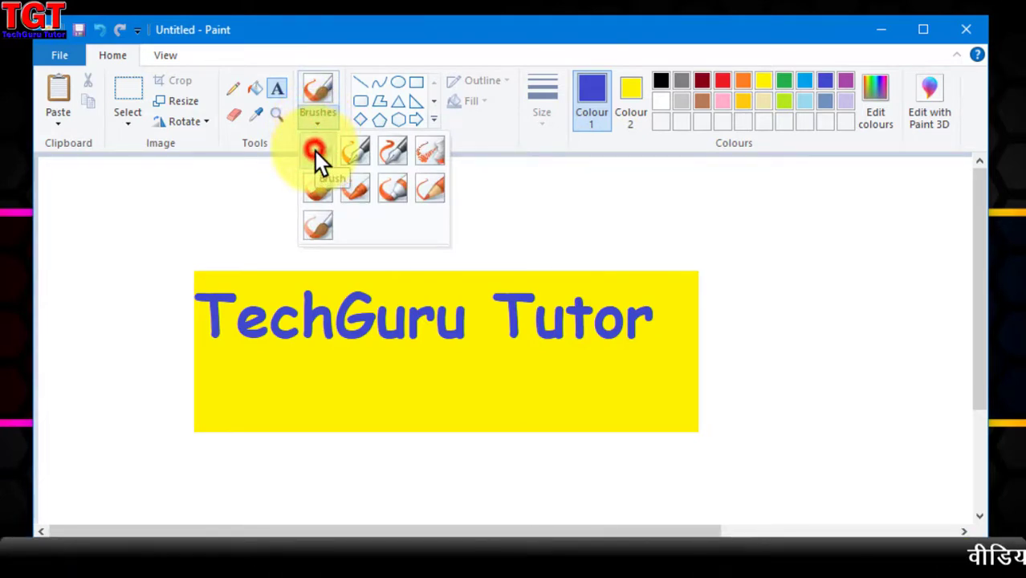
pyautogui.click(544, 90)
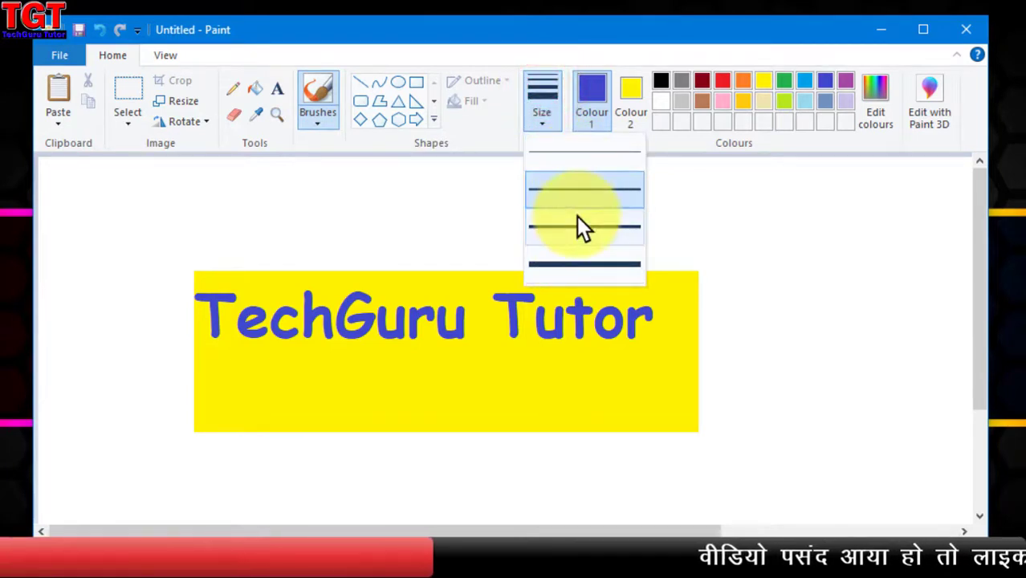
pyautogui.click(576, 193)
pyautogui.moveTo(99, 191); pyautogui.dragTo(100, 370)
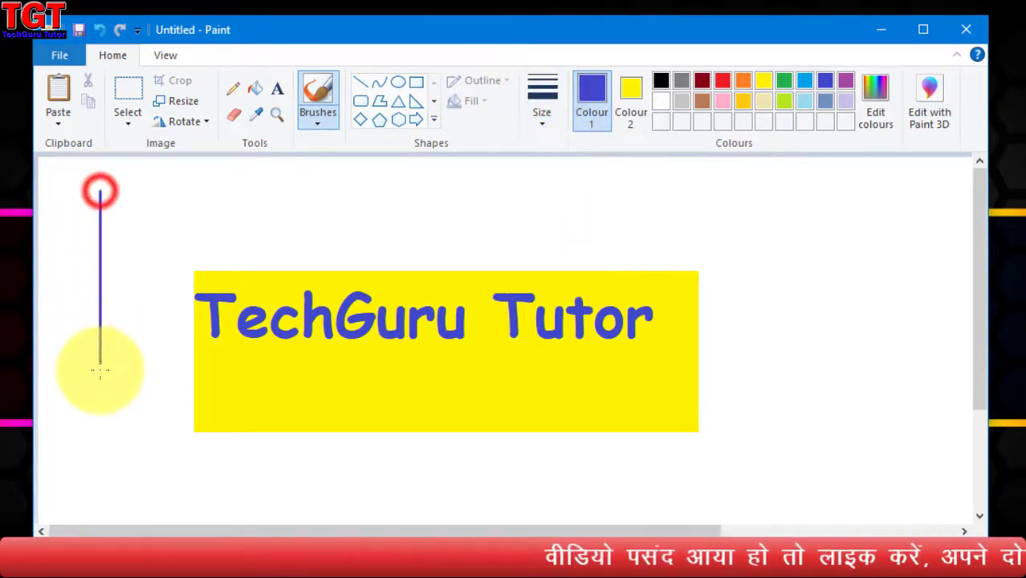
pyautogui.moveTo(153, 233)
pyautogui.mouseDown()
pyautogui.moveTo(172, 211)
pyautogui.moveTo(313, 191)
pyautogui.moveTo(520, 255)
pyautogui.mouseUp()
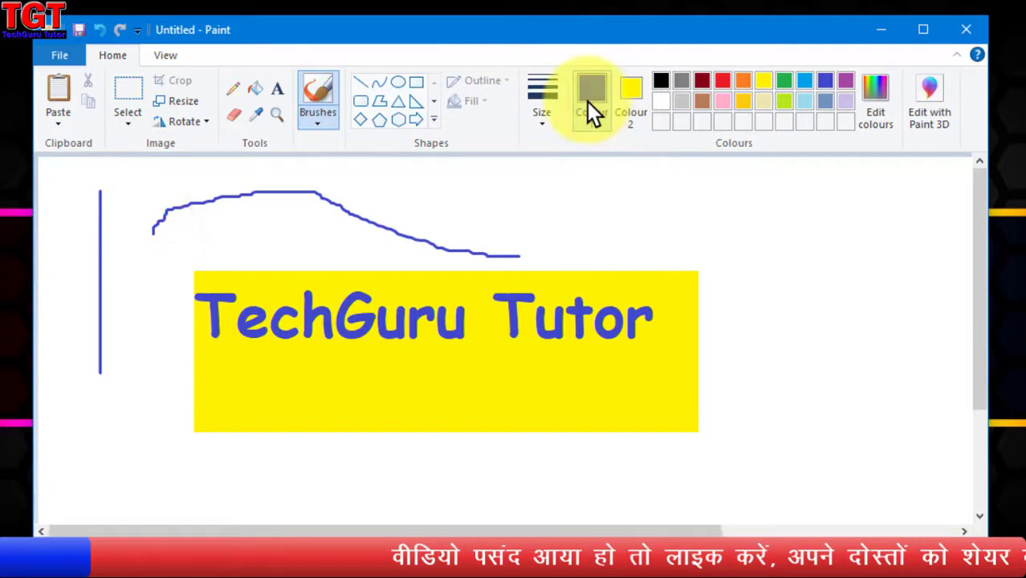
# Set Colour 2 to white and paint two slanted indigo brush strokes to the right of the yellow text box
pyautogui.click(629, 98)
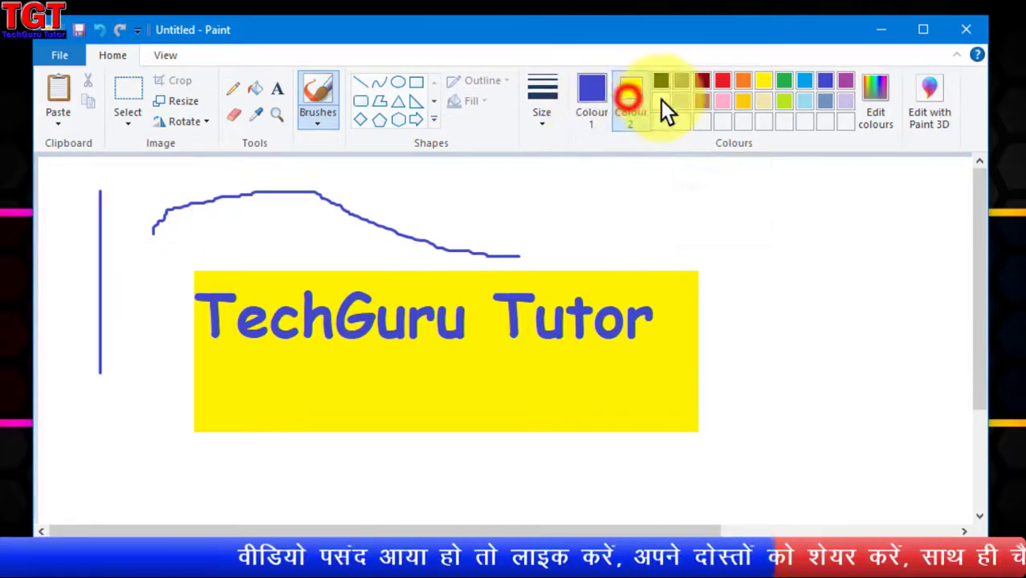
pyautogui.click(661, 101)
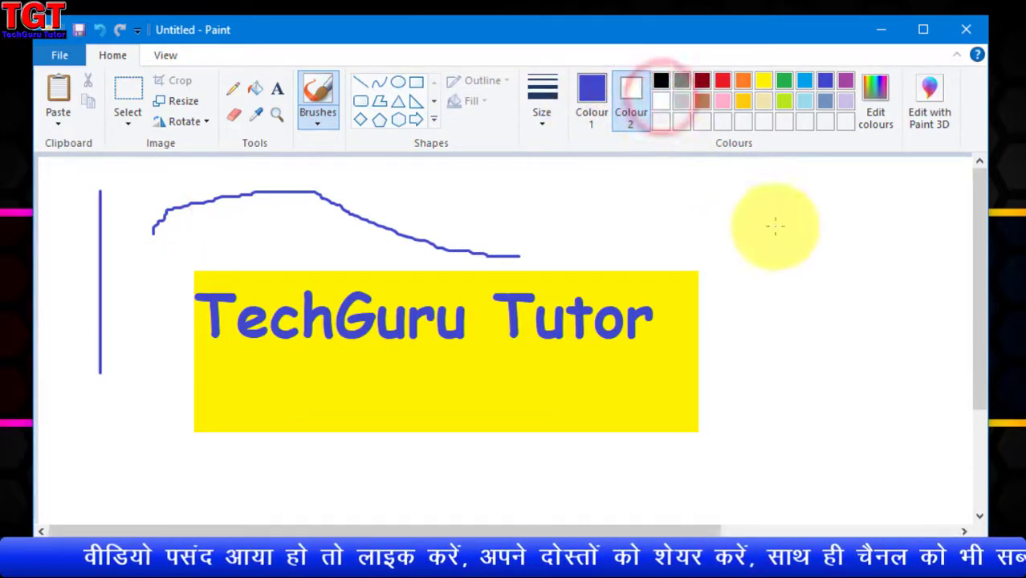
pyautogui.moveTo(800, 207); pyautogui.dragTo(860, 438)
pyautogui.moveTo(718, 162); pyautogui.dragTo(815, 405)
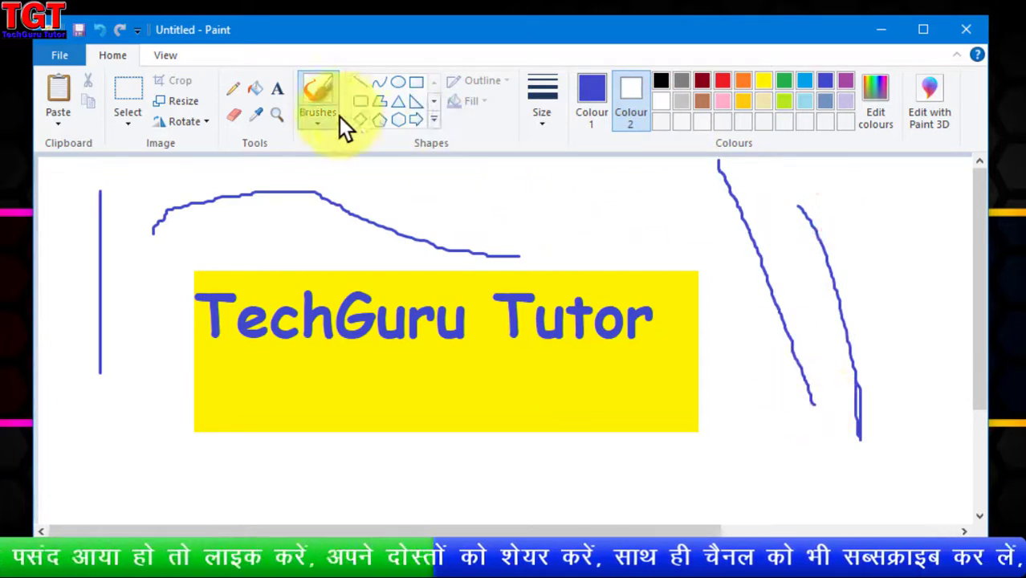
# Switch to the first calligraphy brush and draw a diagonal stroke beside the yellow box and a horizontal stroke below it
pyautogui.click(318, 119)
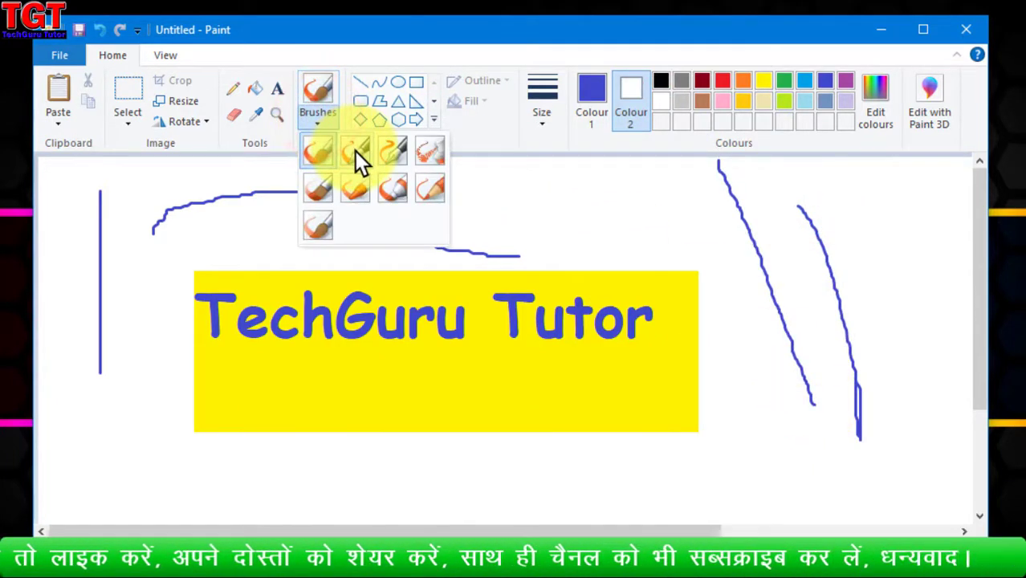
pyautogui.click(355, 153)
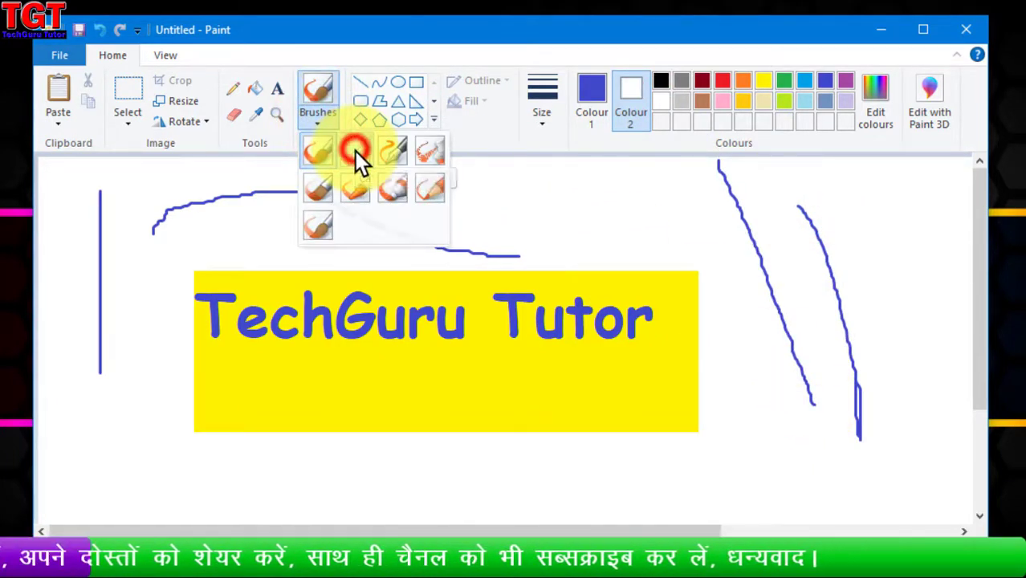
pyautogui.moveTo(711, 218); pyautogui.dragTo(792, 442)
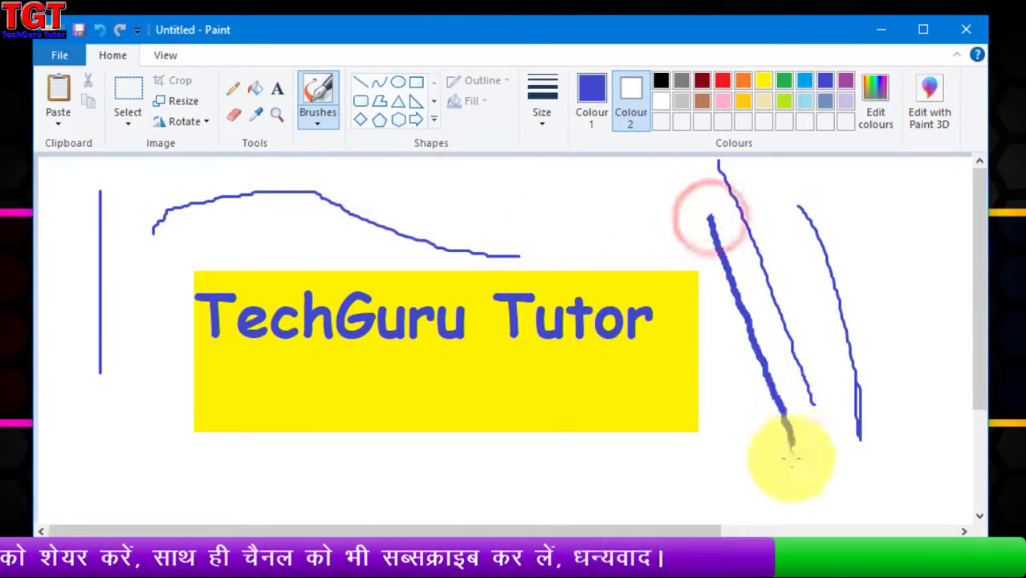
pyautogui.moveTo(756, 478); pyautogui.dragTo(591, 477)
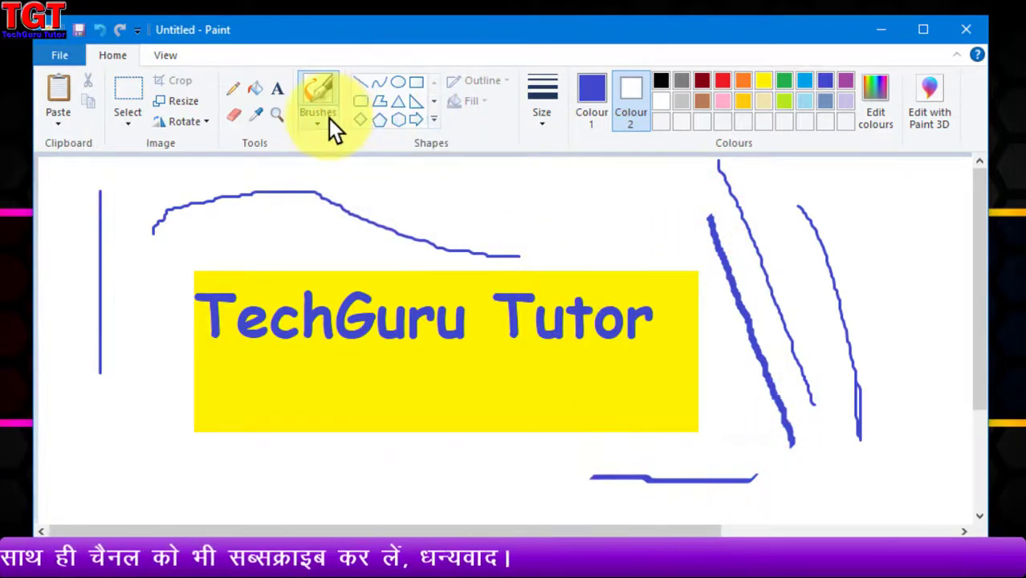
# Choose the thickest calligraphy brush size and draw several short indigo strokes beside and across the lower part of the yellow box
pyautogui.click(532, 95)
pyautogui.click(590, 269)
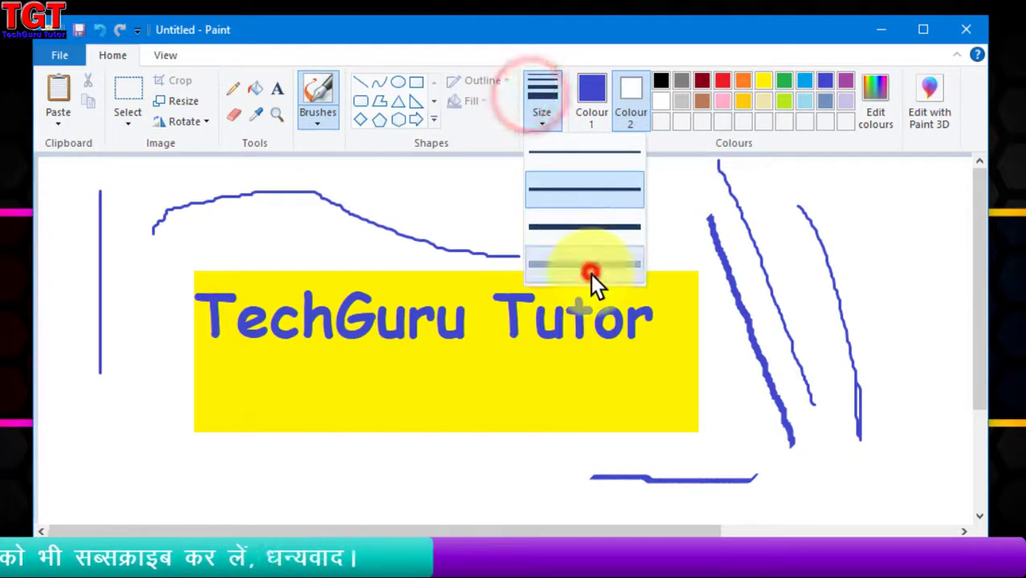
pyautogui.moveTo(124, 238); pyautogui.dragTo(129, 376)
pyautogui.moveTo(183, 398); pyautogui.dragTo(282, 408)
# Set Colour 1 to red and draw a horizontal and a vertical calligraphy stroke below the "TechGuru Tutor" text
pyautogui.click(592, 102)
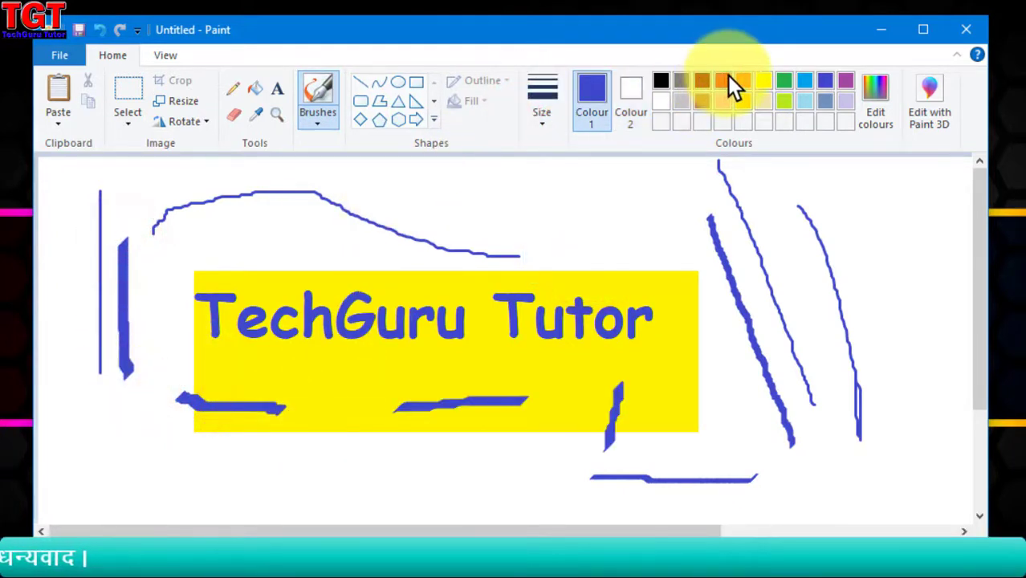
pyautogui.click(727, 79)
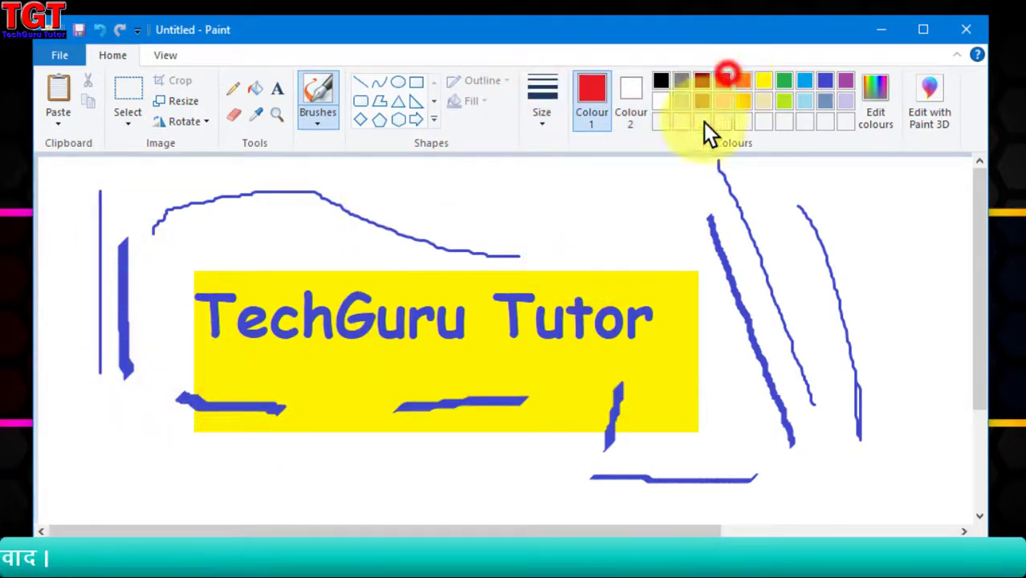
pyautogui.moveTo(370, 376); pyautogui.dragTo(447, 377)
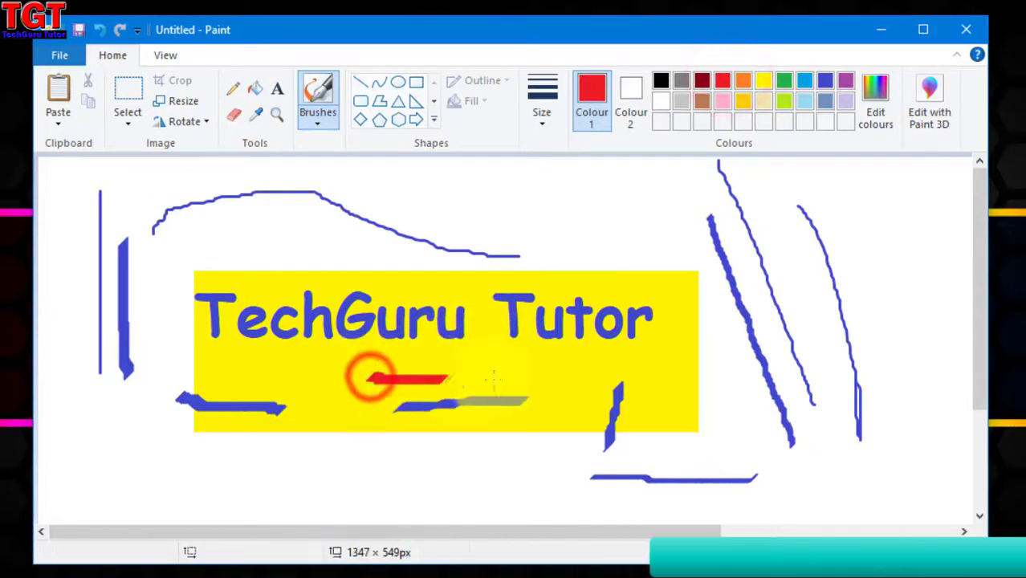
pyautogui.moveTo(543, 363); pyautogui.dragTo(550, 459)
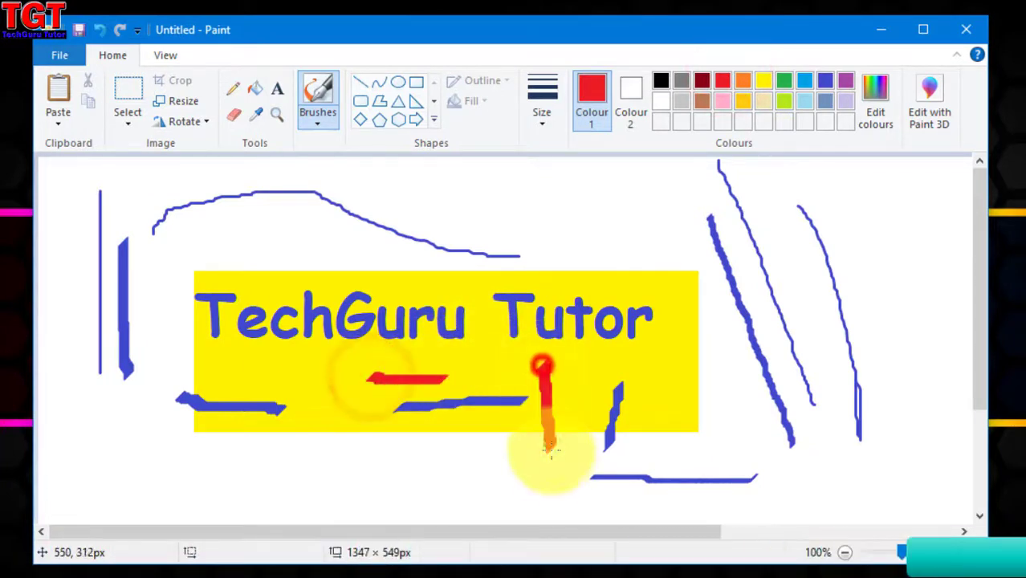
# Switch to the second calligraphy brush and draw two crossing red strokes over the box's upper edge and two slanted ones above it
pyautogui.click(320, 124)
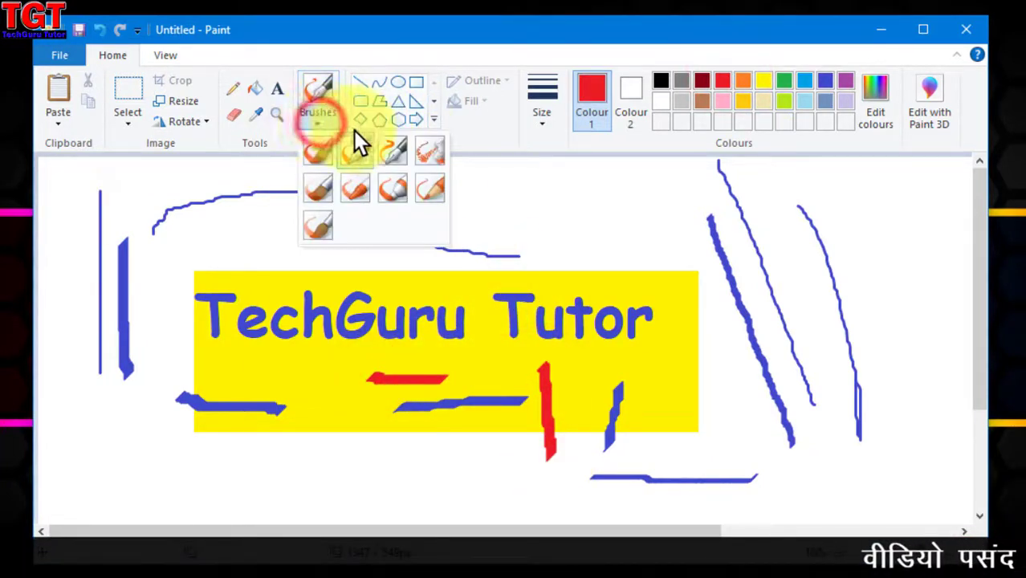
pyautogui.click(394, 151)
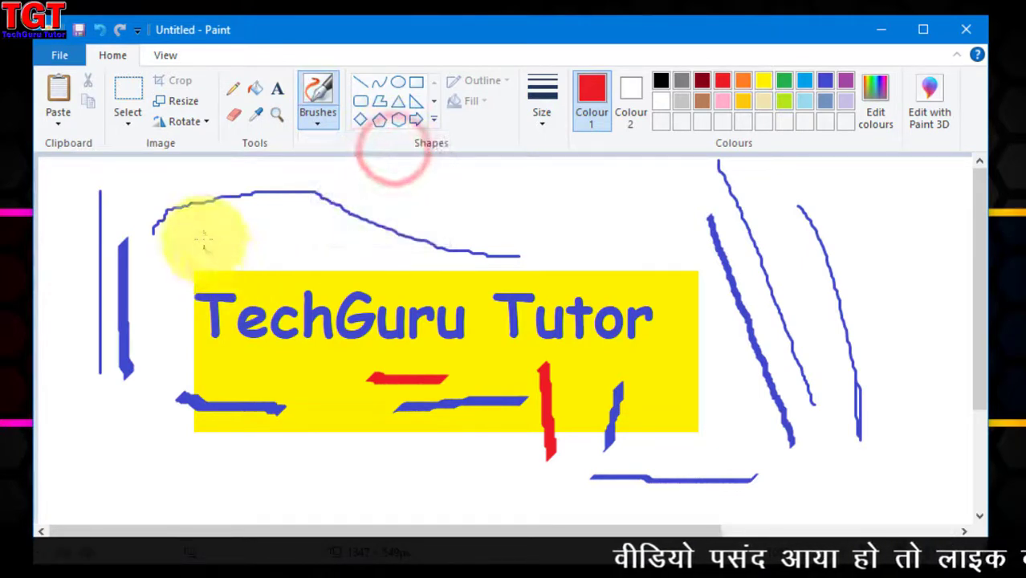
pyautogui.moveTo(201, 235)
pyautogui.mouseDown()
pyautogui.moveTo(251, 249)
pyautogui.moveTo(304, 283)
pyautogui.mouseUp()
pyautogui.moveTo(374, 233); pyautogui.dragTo(241, 293)
pyautogui.moveTo(505, 196); pyautogui.dragTo(540, 208)
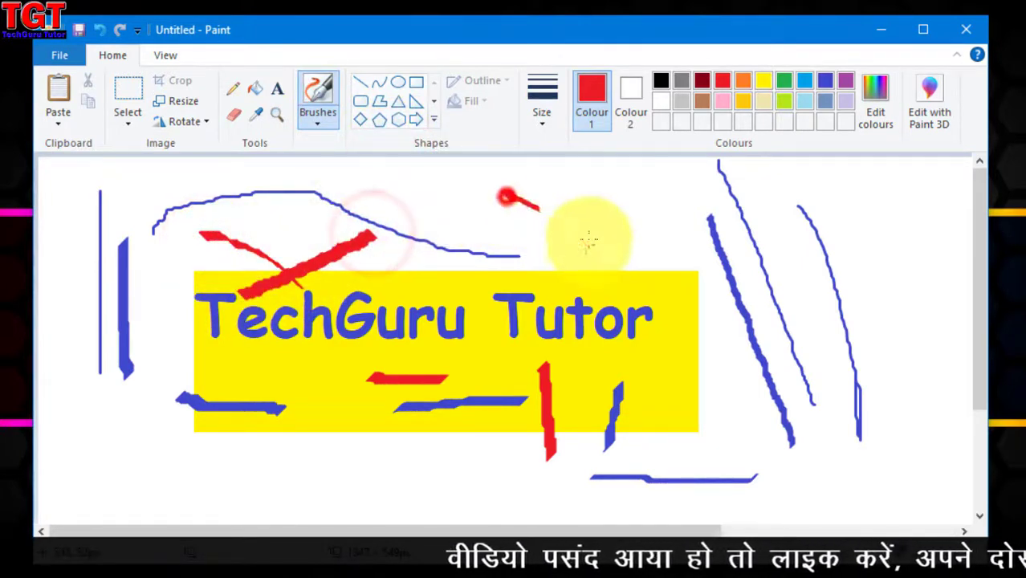
pyautogui.moveTo(589, 238); pyautogui.dragTo(596, 245)
pyautogui.moveTo(646, 180); pyautogui.dragTo(578, 210)
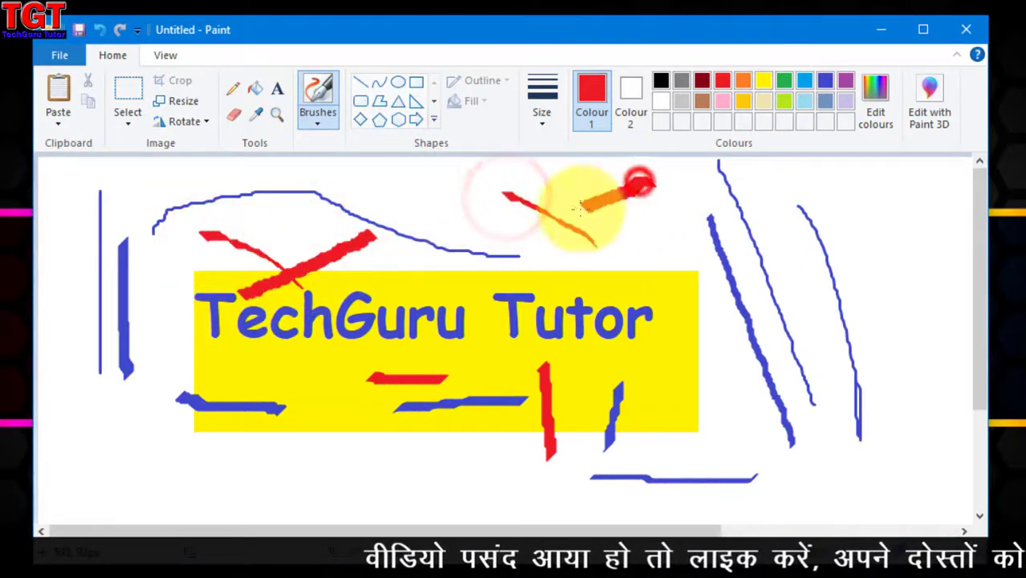
# Switch to the Oil brush and paint red strokes beside and below the yellow box and over the slanted curve at its right
pyautogui.click(323, 114)
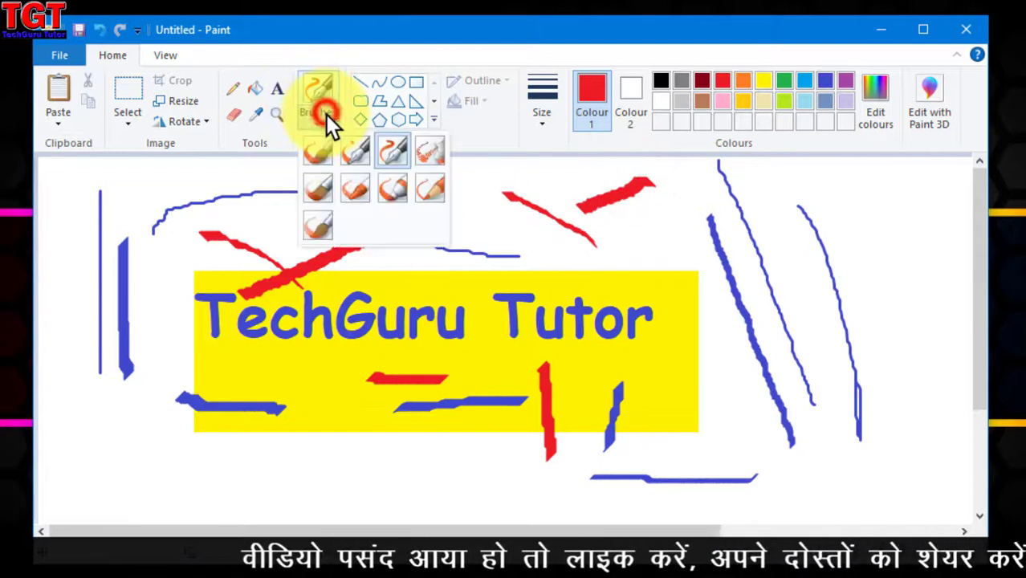
pyautogui.click(316, 194)
pyautogui.moveTo(172, 345)
pyautogui.mouseDown()
pyautogui.moveTo(161, 498)
pyautogui.moveTo(251, 482)
pyautogui.moveTo(447, 485)
pyautogui.mouseUp()
pyautogui.moveTo(821, 218); pyautogui.dragTo(851, 392)
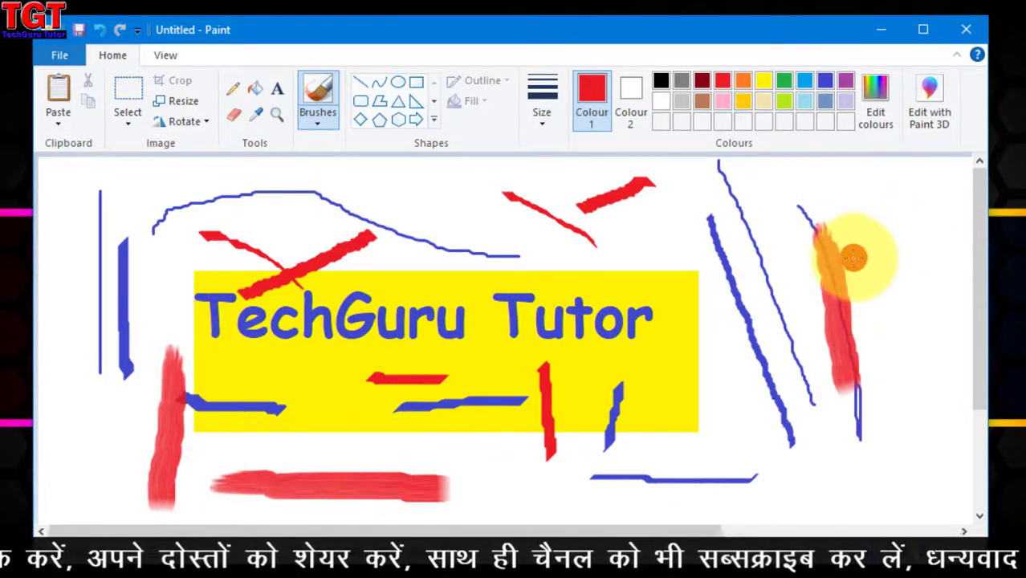
# Set the oil brush to its thickest size, enlarge it further, and paint red strokes near the canvas's right side and around the box
pyautogui.click(548, 106)
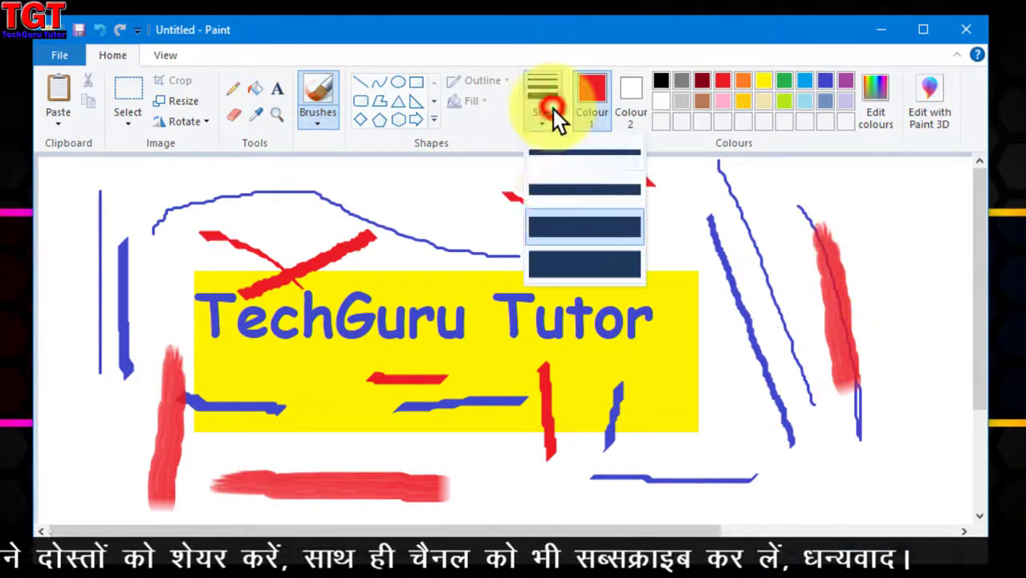
pyautogui.click(573, 268)
pyautogui.moveTo(914, 213); pyautogui.dragTo(911, 362)
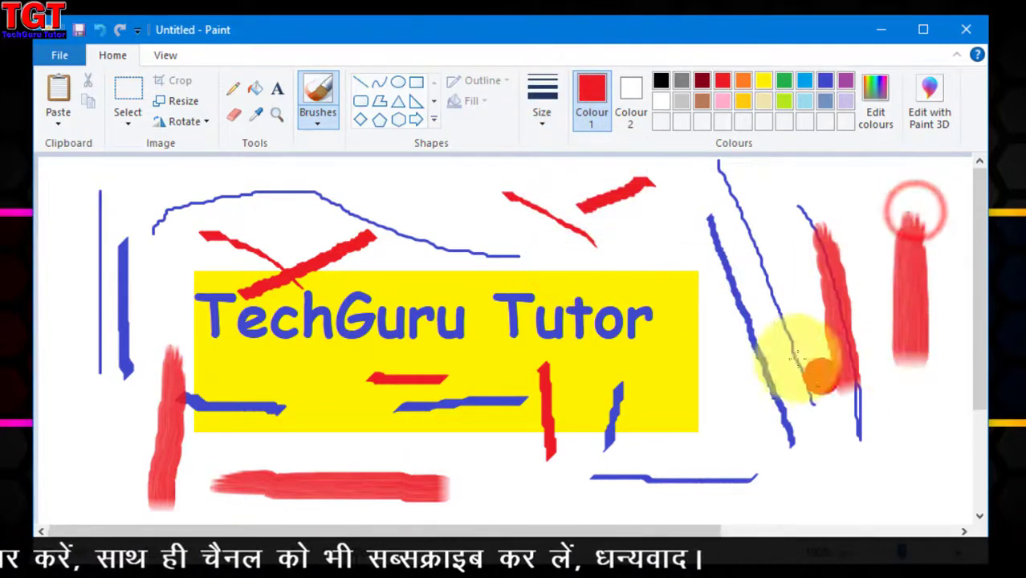
pyautogui.hotkey('ctrl', '+')
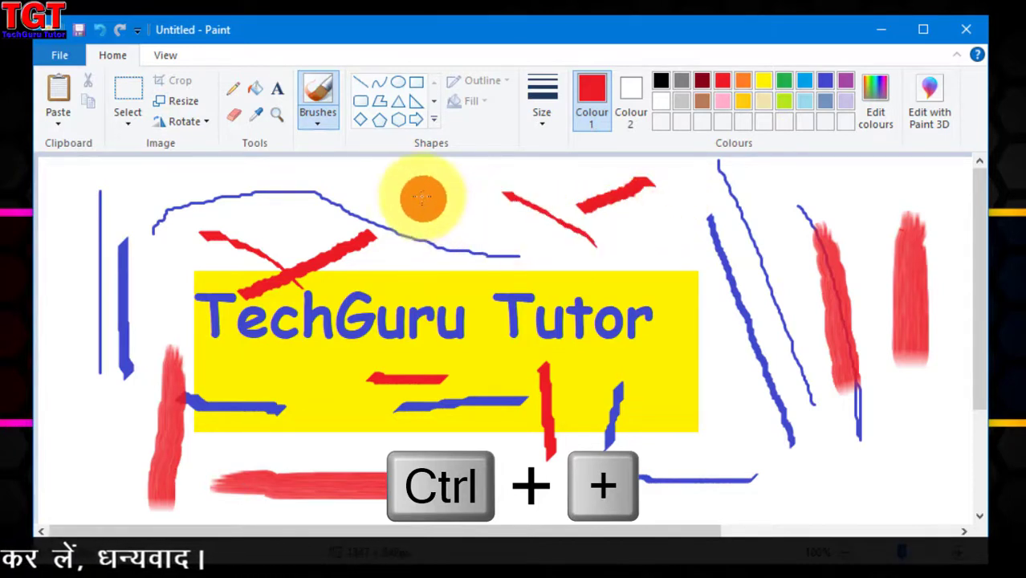
pyautogui.moveTo(420, 197); pyautogui.dragTo(554, 239)
pyautogui.moveTo(657, 229); pyautogui.dragTo(713, 301)
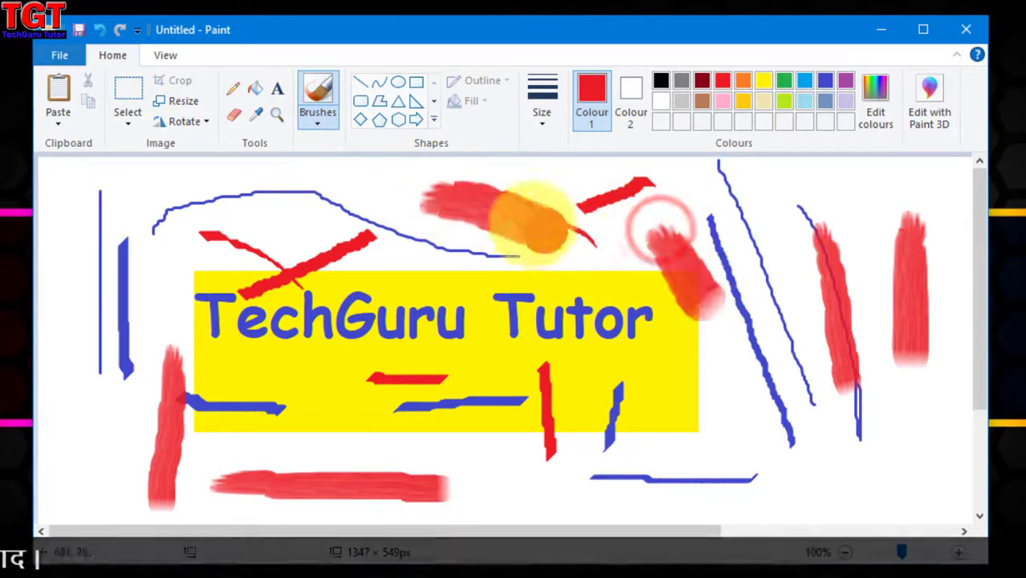
# Switch to the Crayon brush and draw two red strokes along the canvas's left edge and a horizontal one at the lower right
pyautogui.click(304, 117)
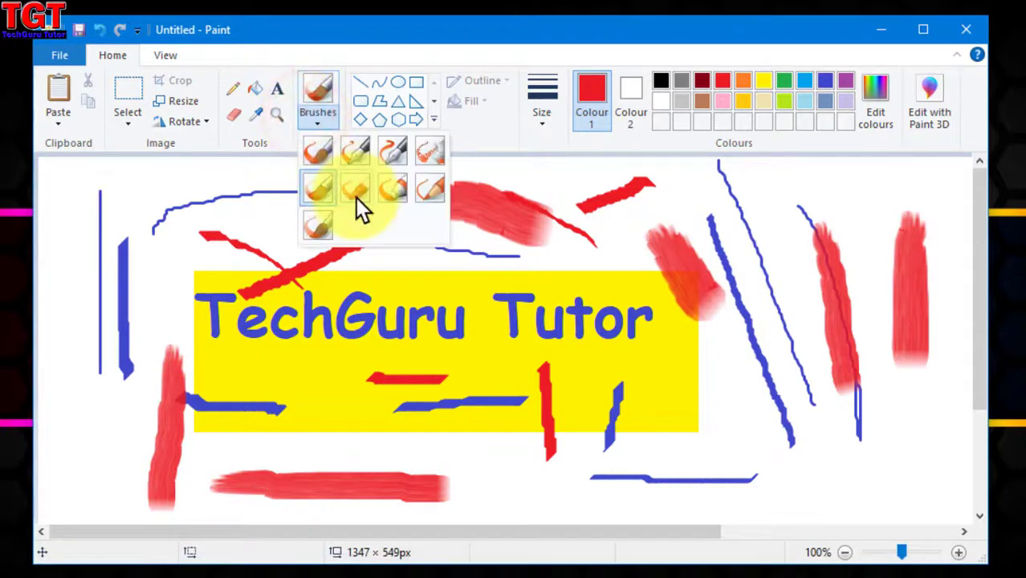
pyautogui.click(356, 198)
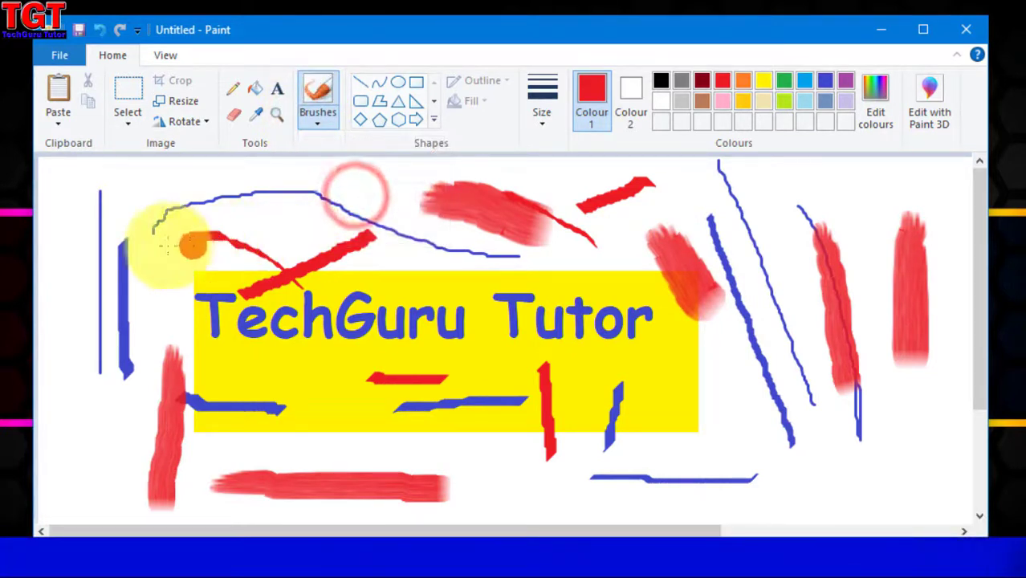
pyautogui.moveTo(78, 221)
pyautogui.mouseDown()
pyautogui.moveTo(51, 322)
pyautogui.moveTo(49, 379)
pyautogui.mouseUp()
pyautogui.moveTo(73, 438); pyautogui.dragTo(71, 516)
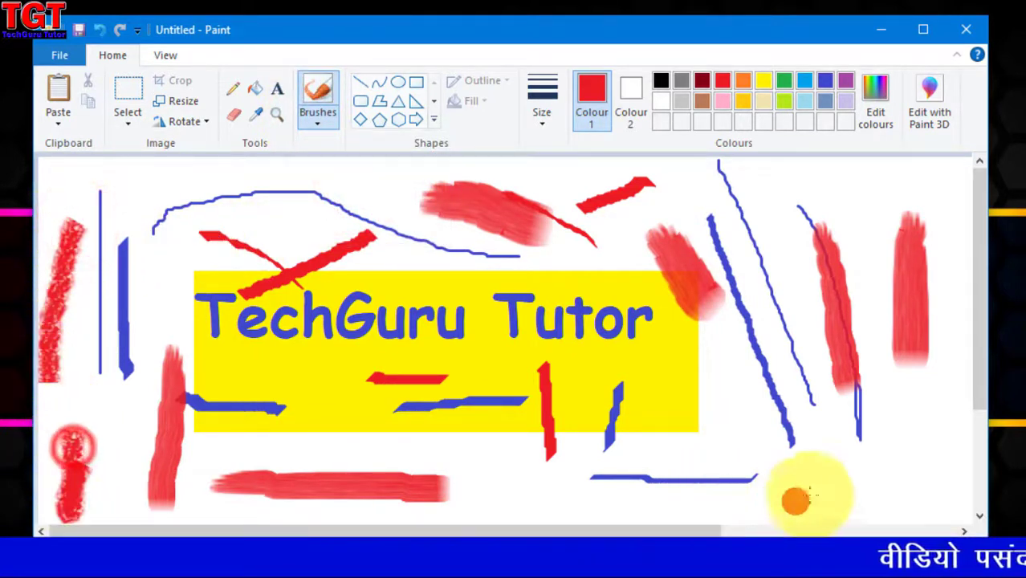
pyautogui.moveTo(882, 499); pyautogui.dragTo(784, 502)
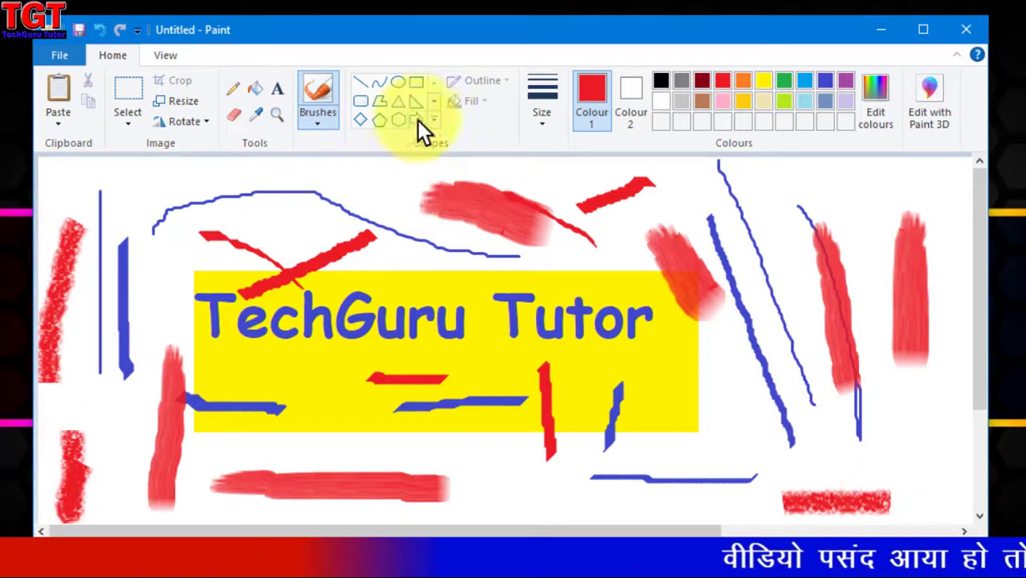
# Switch to the Marker brush, set Colour 1 to yellow, and draw two large crossing strokes to the right of the yellow box
pyautogui.click(322, 128)
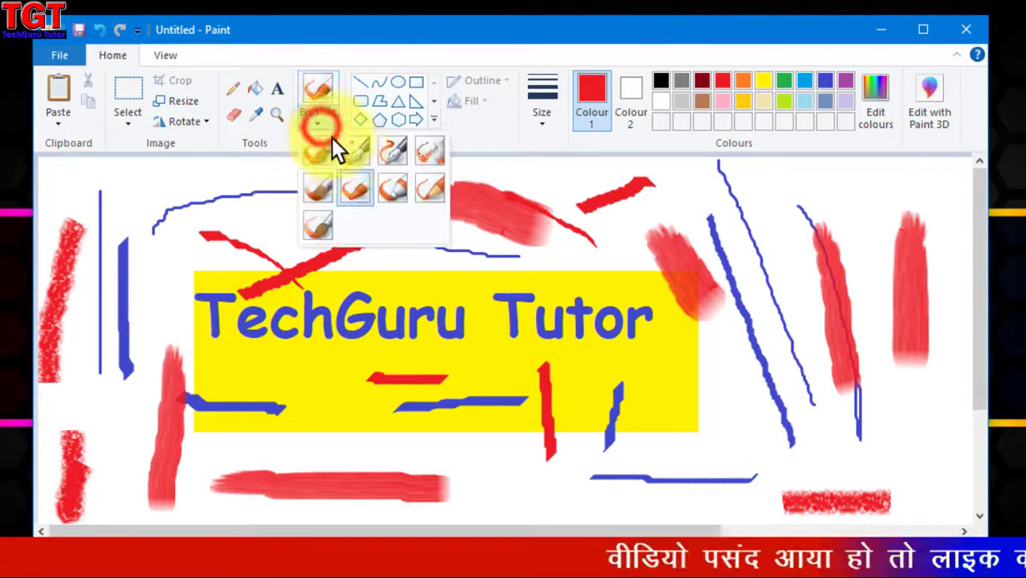
pyautogui.click(393, 193)
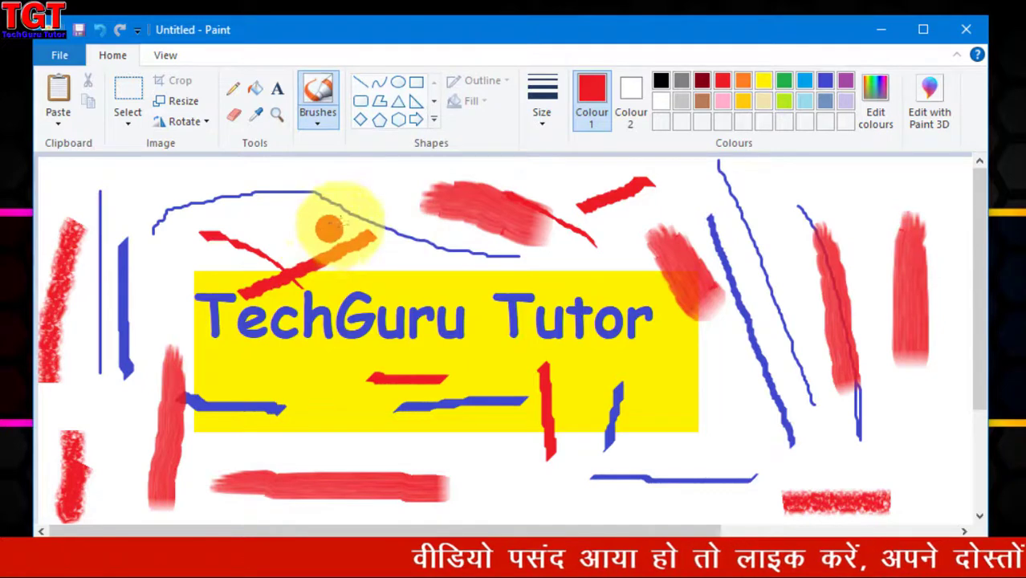
pyautogui.click(764, 80)
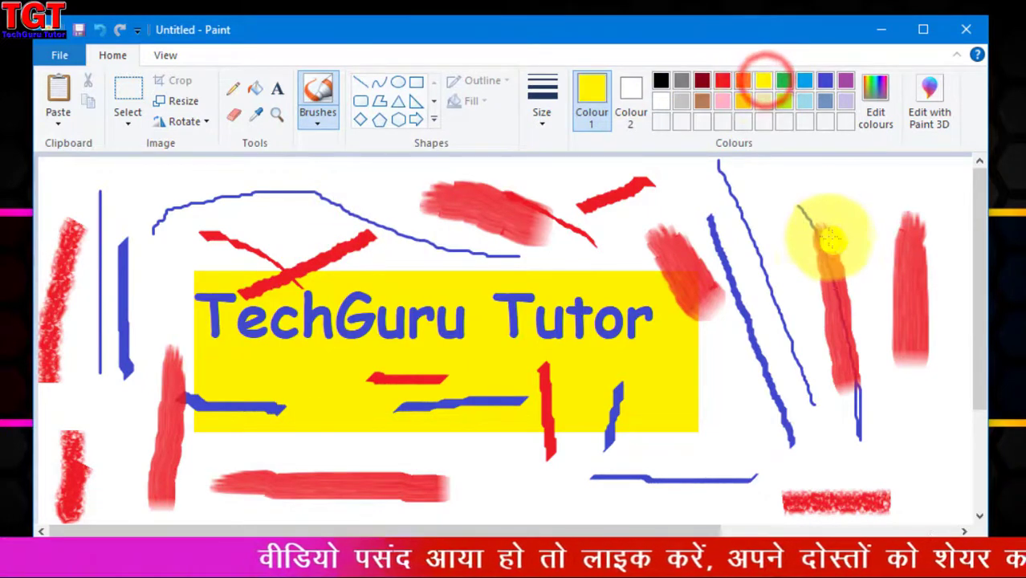
pyautogui.moveTo(722, 211); pyautogui.dragTo(866, 332)
pyautogui.moveTo(884, 239); pyautogui.dragTo(720, 412)
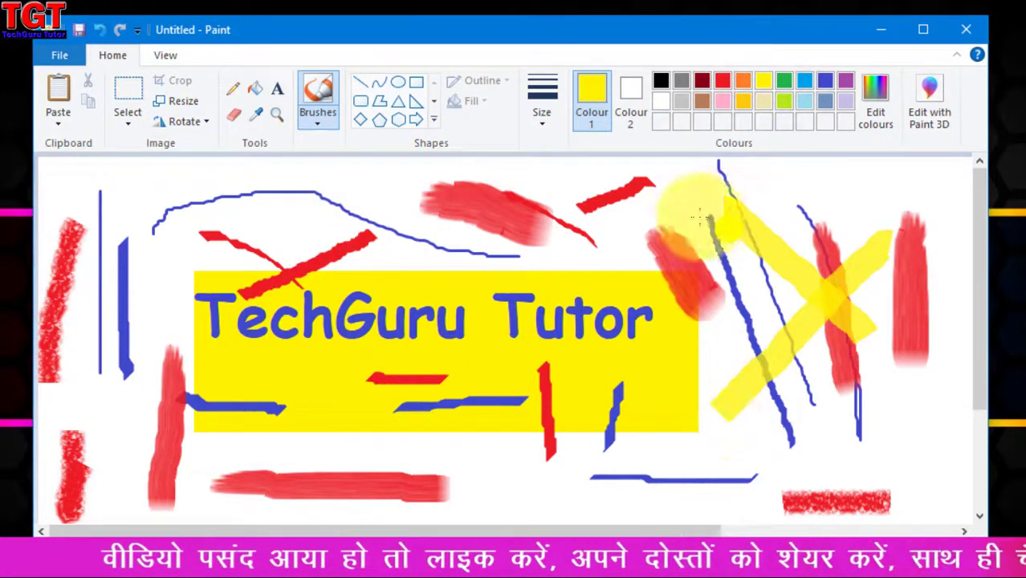
# With the Airbrush at its thickest size, spray a long winding green trail from the canvas's upper left around the text box
pyautogui.click(321, 121)
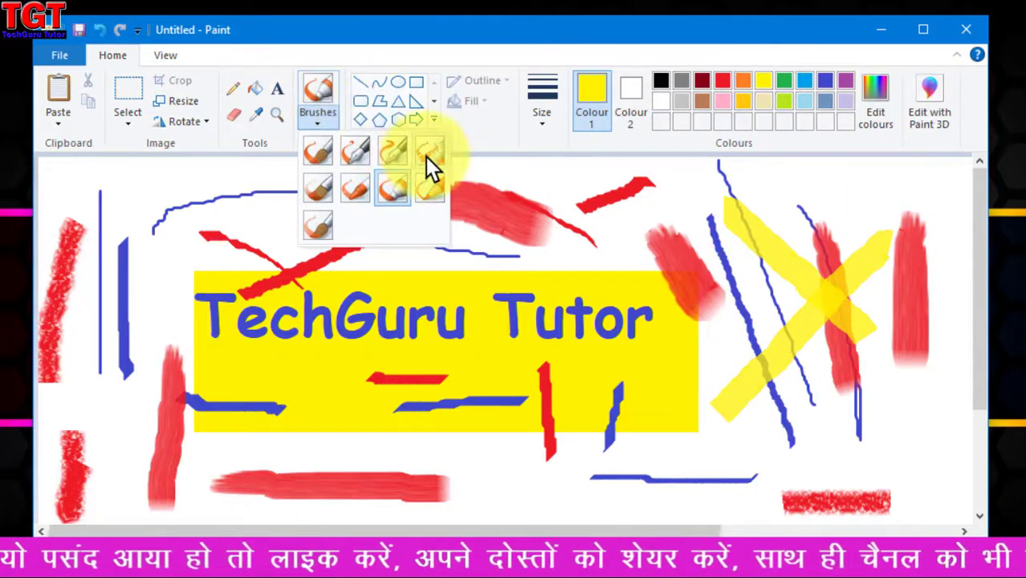
pyautogui.click(426, 153)
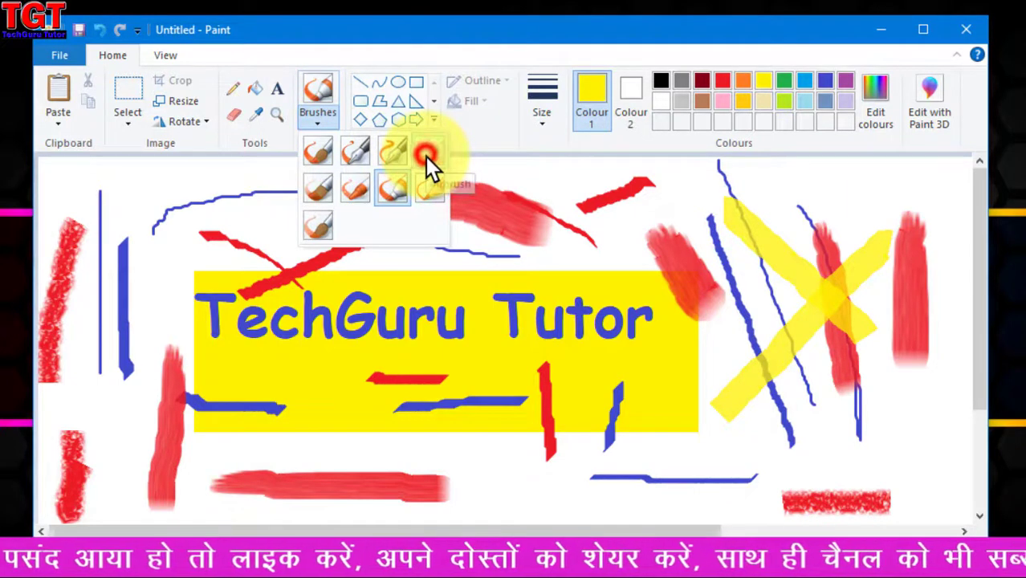
pyautogui.click(536, 117)
pyautogui.click(594, 266)
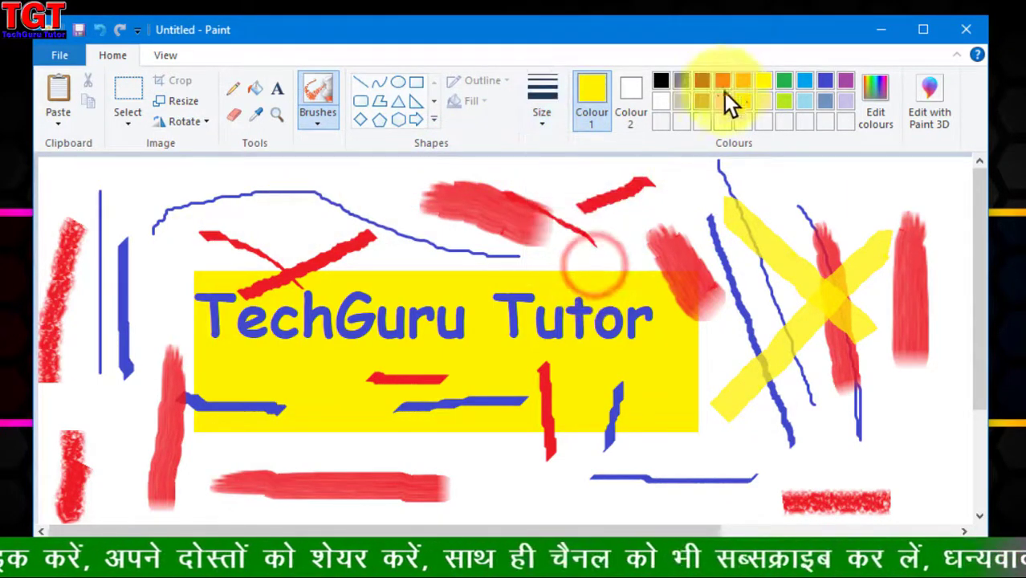
pyautogui.click(783, 80)
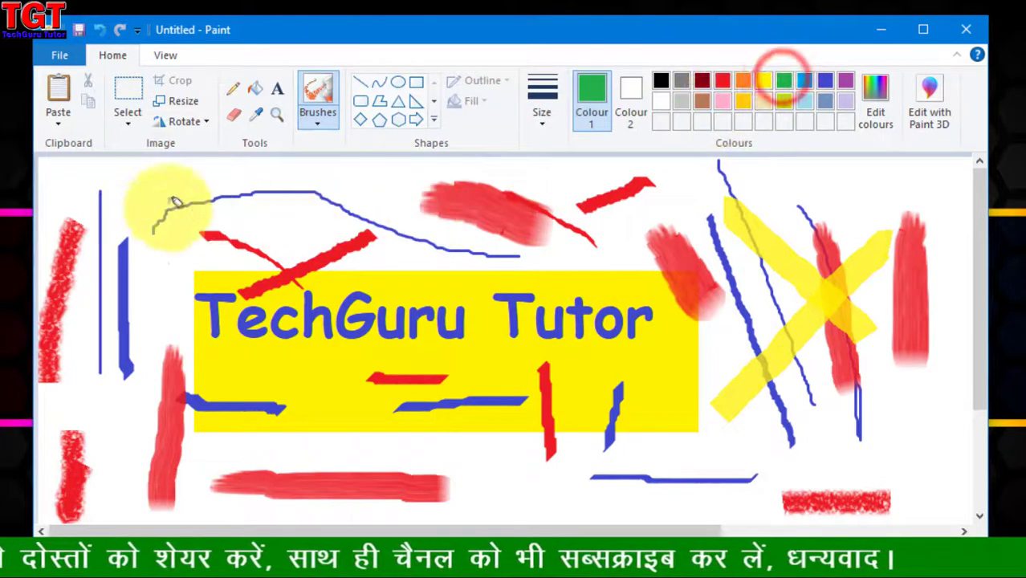
pyautogui.moveTo(131, 179)
pyautogui.mouseDown()
pyautogui.moveTo(167, 271)
pyautogui.moveTo(232, 272)
pyautogui.moveTo(302, 237)
pyautogui.moveTo(436, 209)
pyautogui.moveTo(618, 188)
pyautogui.moveTo(703, 211)
pyautogui.moveTo(754, 339)
pyautogui.moveTo(790, 391)
pyautogui.moveTo(876, 408)
pyautogui.moveTo(874, 438)
pyautogui.moveTo(715, 462)
pyautogui.moveTo(512, 472)
pyautogui.moveTo(440, 441)
pyautogui.moveTo(297, 449)
pyautogui.moveTo(230, 425)
pyautogui.moveTo(241, 388)
pyautogui.moveTo(294, 373)
pyautogui.moveTo(433, 379)
pyautogui.moveTo(473, 371)
pyautogui.mouseUp()
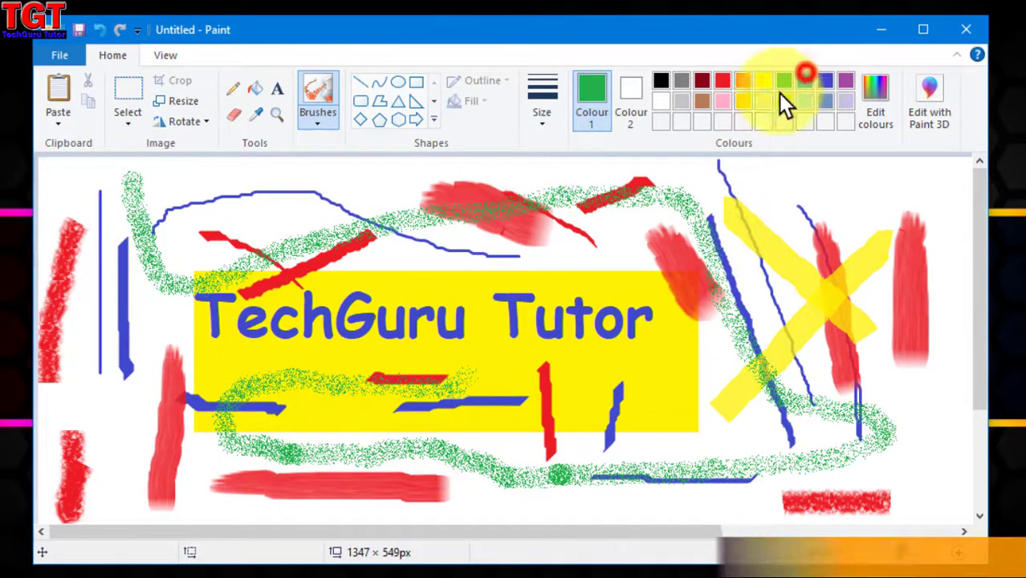
# Set Colour 1 to turquoise and spray long looping airbrush trails over and around the text box
pyautogui.click(805, 80)
pyautogui.moveTo(305, 370)
pyautogui.mouseDown()
pyautogui.moveTo(508, 271)
pyautogui.moveTo(904, 257)
pyautogui.moveTo(711, 337)
pyautogui.moveTo(686, 213)
pyautogui.mouseUp()
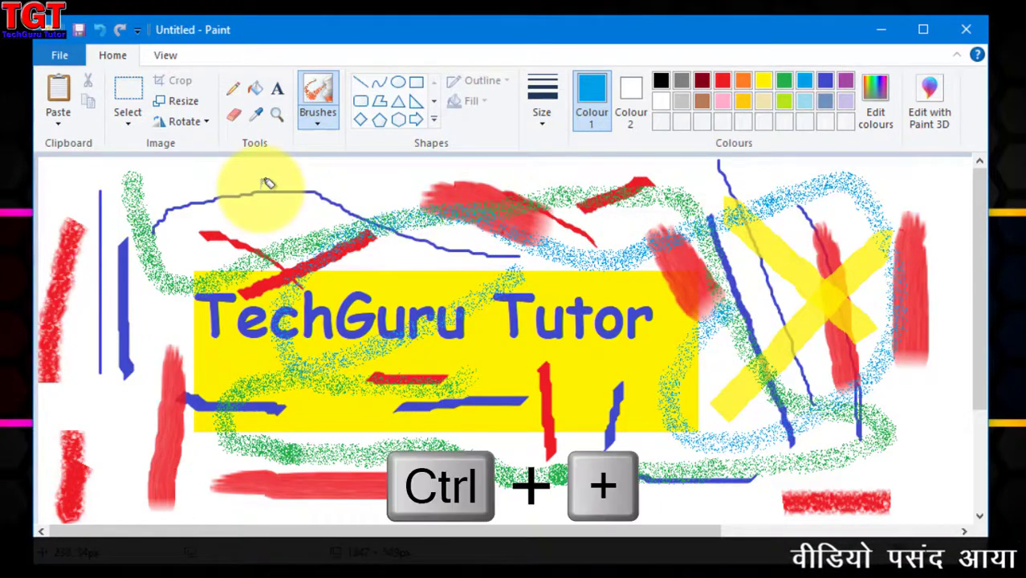
pyautogui.moveTo(268, 183)
pyautogui.mouseDown()
pyautogui.moveTo(147, 272)
pyautogui.moveTo(88, 338)
pyautogui.moveTo(127, 399)
pyautogui.moveTo(259, 432)
pyautogui.moveTo(769, 484)
pyautogui.moveTo(895, 460)
pyautogui.moveTo(925, 360)
pyautogui.moveTo(919, 249)
pyautogui.moveTo(896, 184)
pyautogui.moveTo(859, 170)
pyautogui.moveTo(837, 243)
pyautogui.moveTo(888, 264)
pyautogui.moveTo(848, 382)
pyautogui.moveTo(699, 431)
pyautogui.moveTo(585, 360)
pyautogui.moveTo(571, 245)
pyautogui.mouseUp()
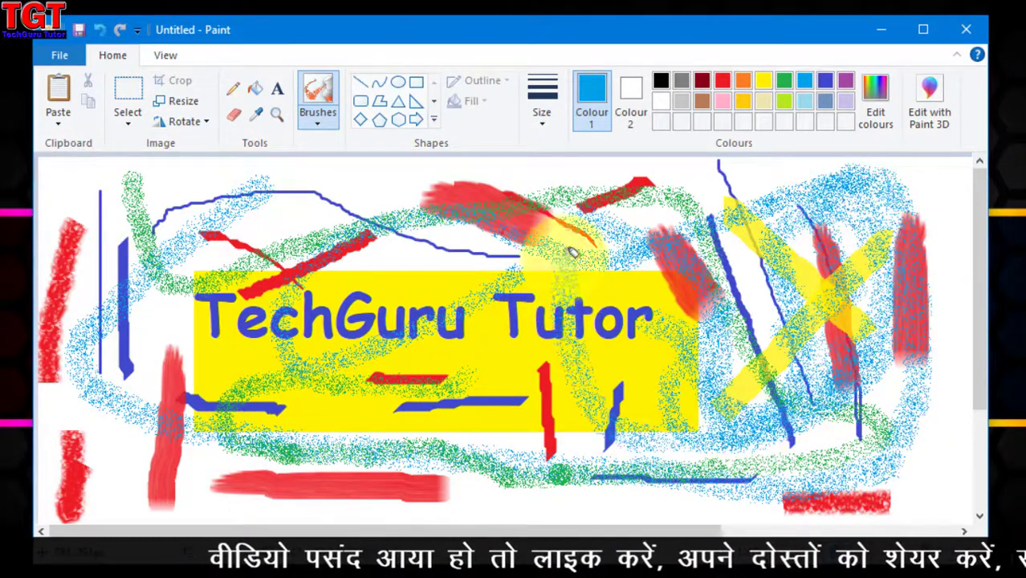
# With the Watercolour brush, paint a turquoise stroke near the canvas's left edge and two curving purple strokes across the text box
pyautogui.click(320, 130)
pyautogui.click(319, 236)
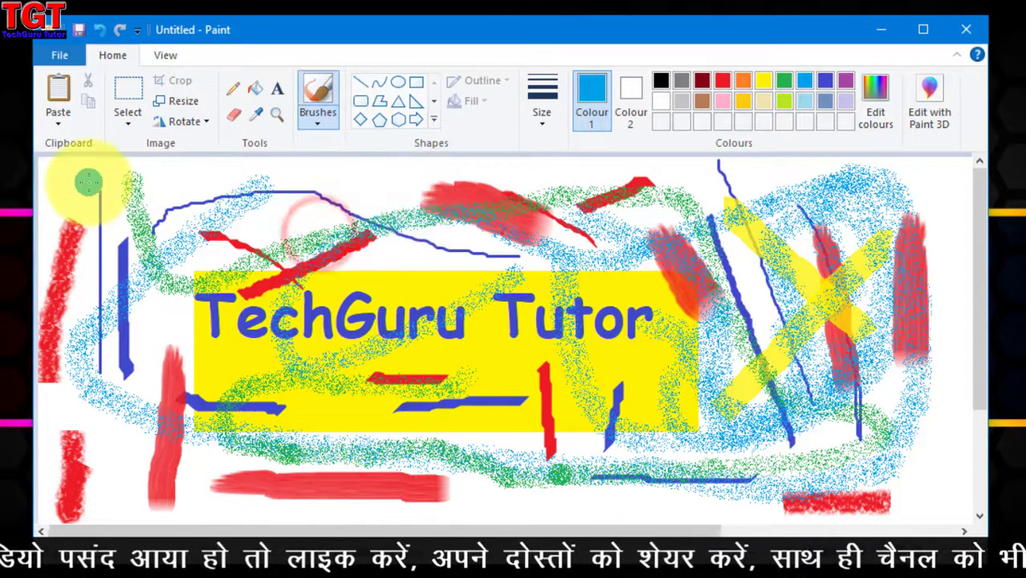
pyautogui.moveTo(86, 181); pyautogui.dragTo(131, 346)
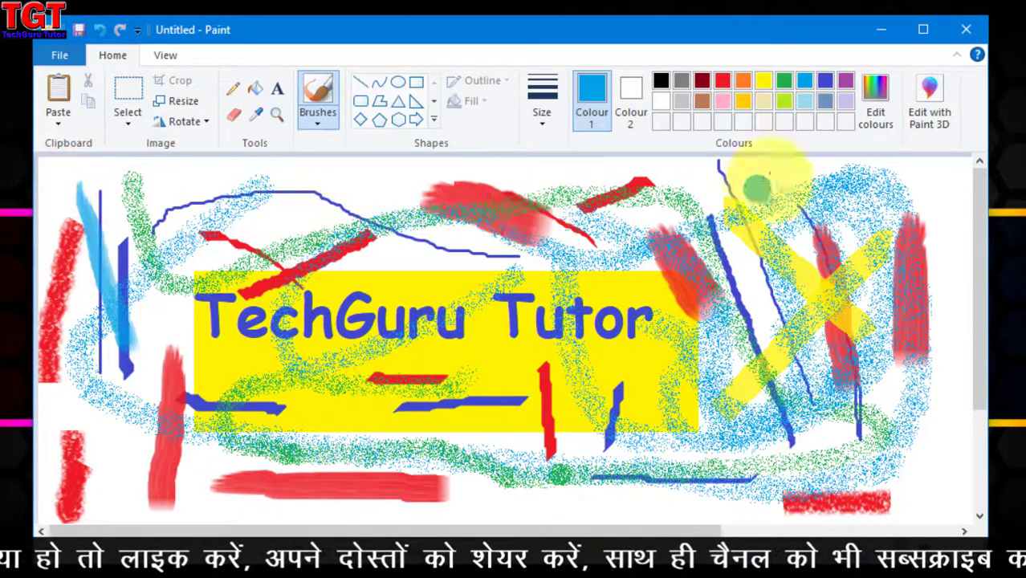
pyautogui.click(846, 82)
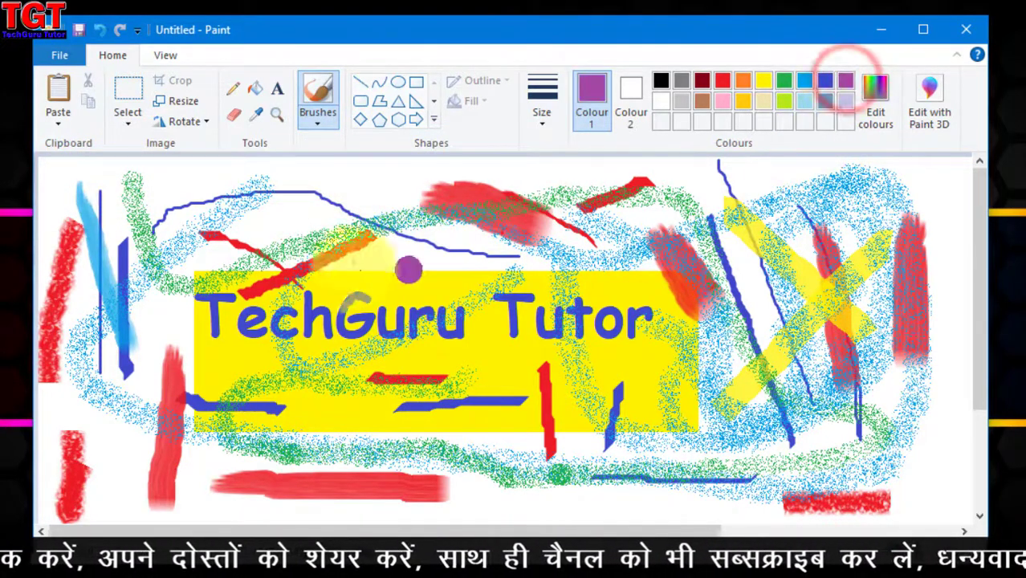
pyautogui.moveTo(153, 206); pyautogui.dragTo(502, 317)
pyautogui.moveTo(410, 207)
pyautogui.mouseDown()
pyautogui.moveTo(434, 482)
pyautogui.moveTo(402, 338)
pyautogui.moveTo(687, 325)
pyautogui.mouseUp()
# Select everything on the canvas and delete it
pyautogui.click(315, 122)
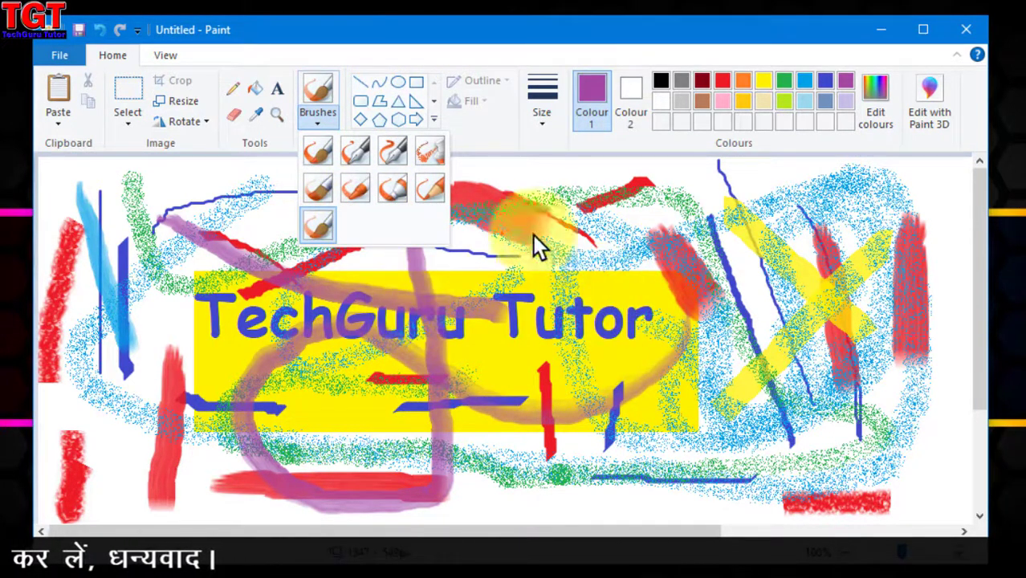
pyautogui.click(514, 171)
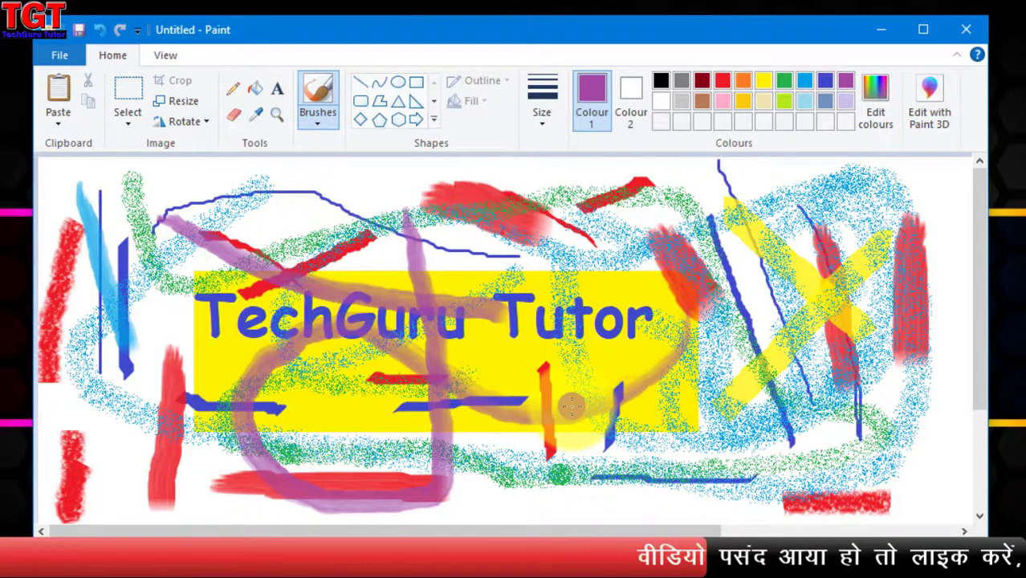
pyautogui.hotkey('ctrl', 'a')
pyautogui.press('Delete')
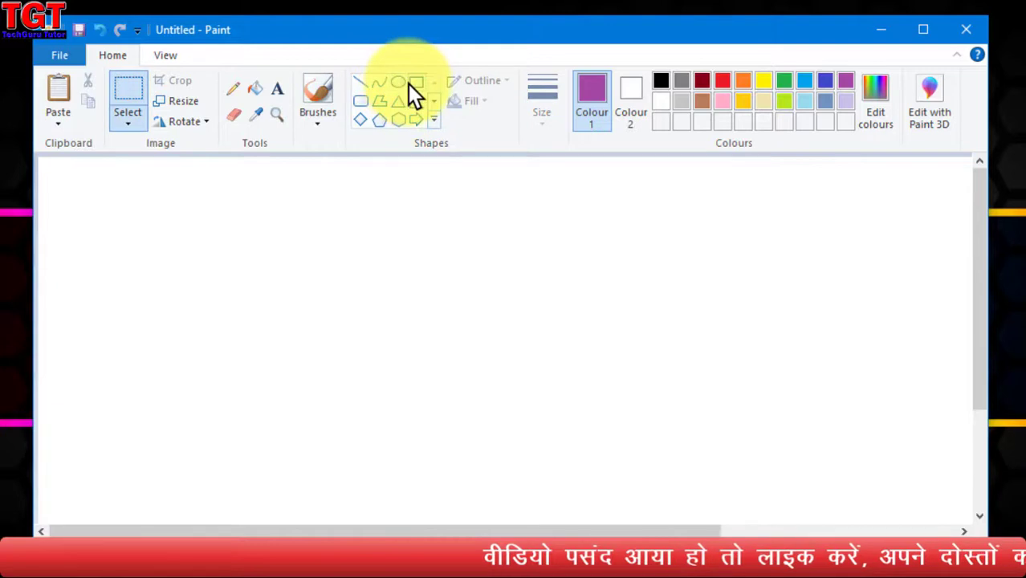
# Draw a purple heart shape about 291 × 296 px on the left part of the canvas
pyautogui.click(409, 82)
pyautogui.click(383, 122)
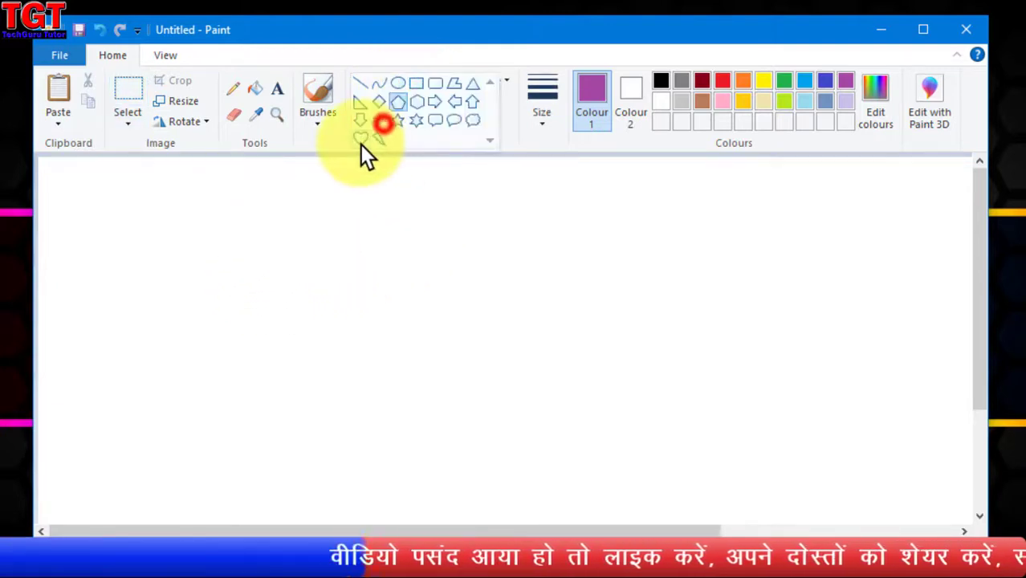
pyautogui.click(360, 144)
pyautogui.moveTo(96, 195); pyautogui.dragTo(371, 472)
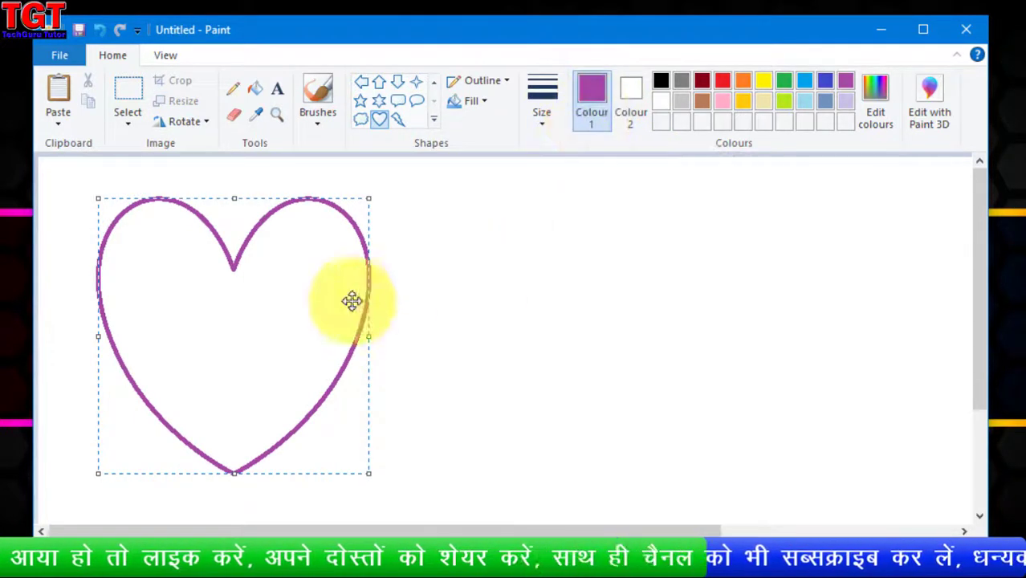
# Try the Solid colour, No outline and Crayon outline styles on the heart
pyautogui.click(492, 80)
pyautogui.click(487, 126)
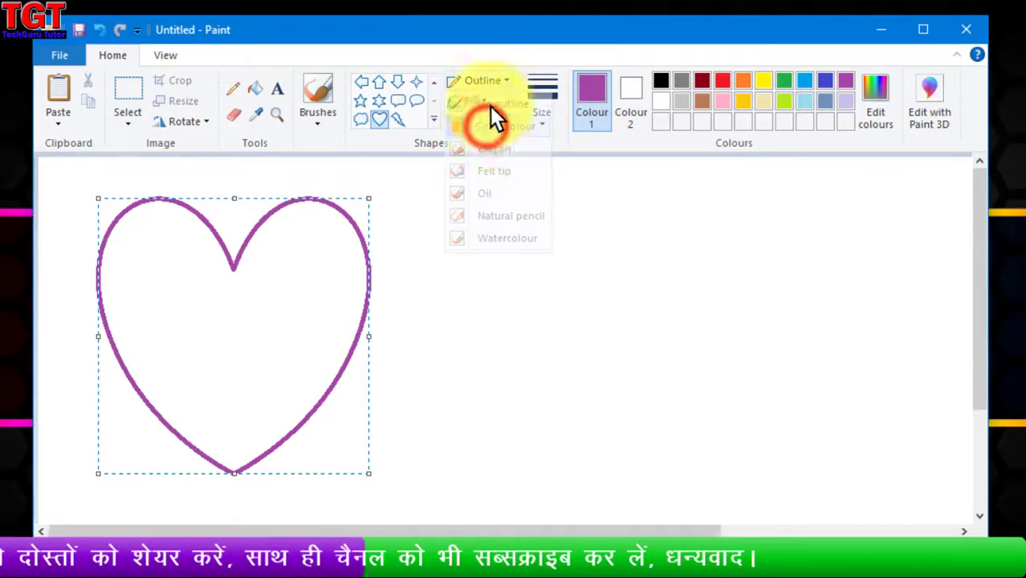
pyautogui.click(491, 104)
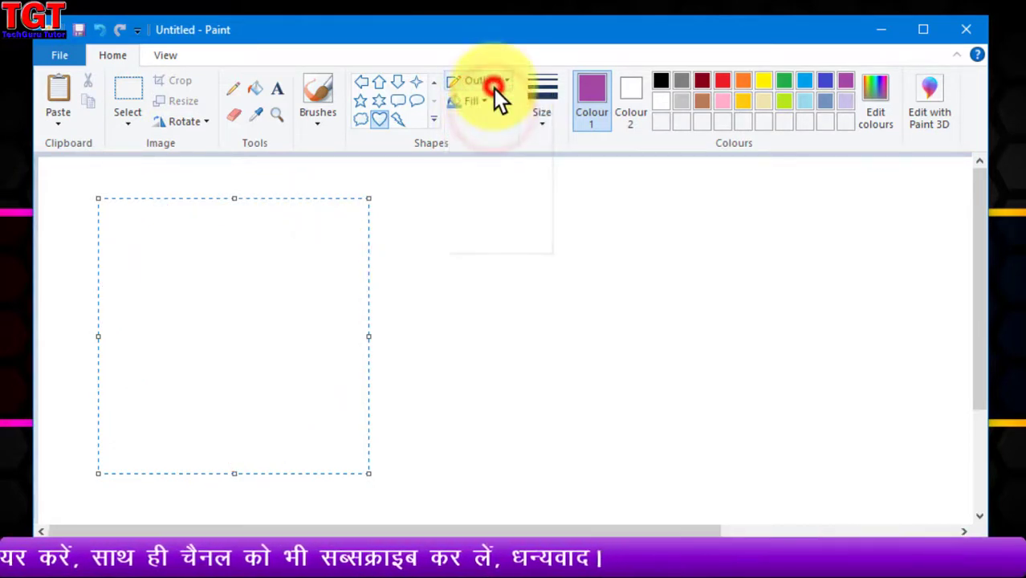
pyautogui.click(494, 88)
pyautogui.click(503, 152)
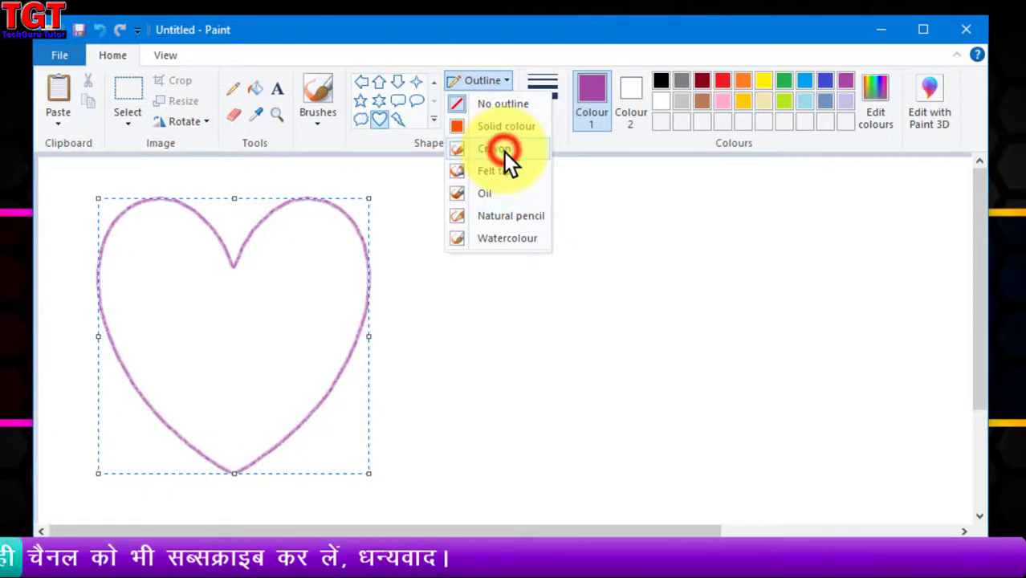
# Give the heart an Oil outline at the thickest line size
pyautogui.click(486, 80)
pyautogui.click(494, 192)
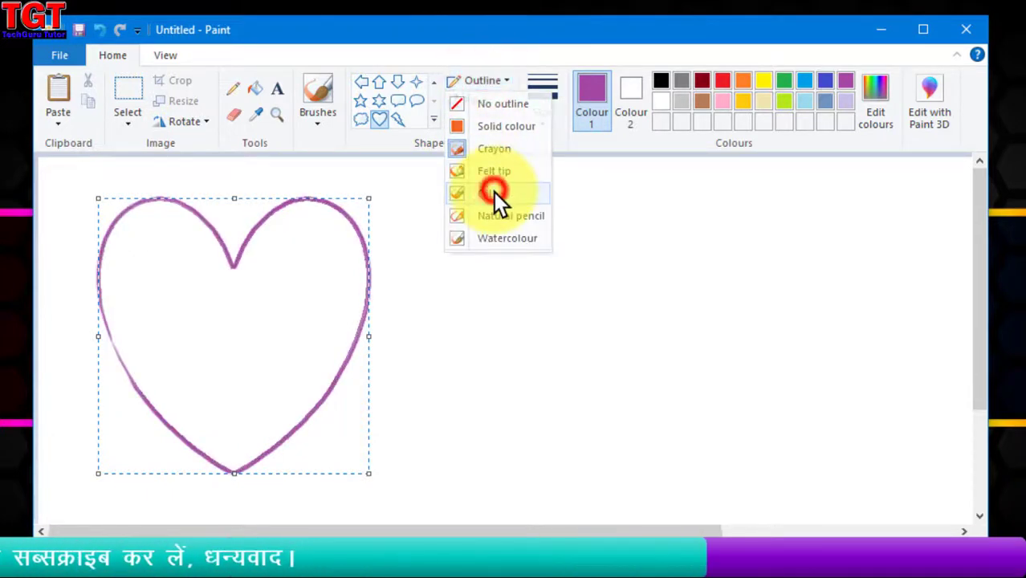
pyautogui.click(545, 110)
pyautogui.click(566, 266)
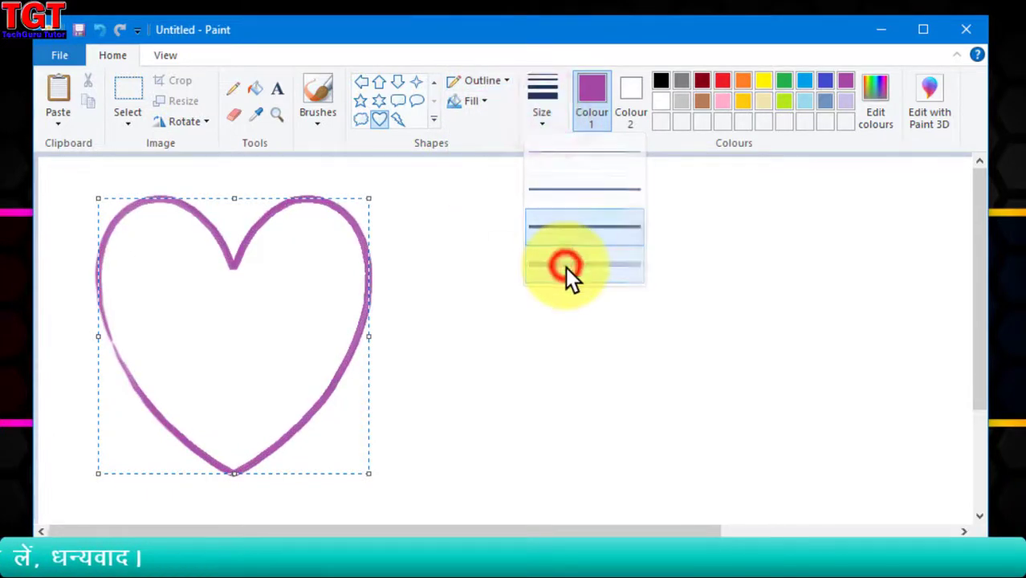
pyautogui.click(540, 120)
pyautogui.click(480, 82)
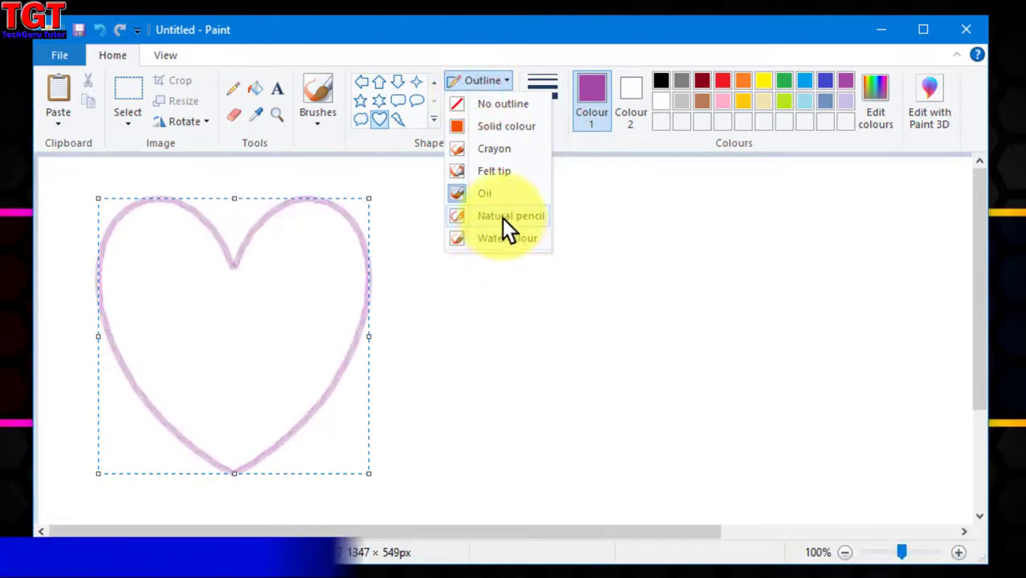
pyautogui.click(483, 197)
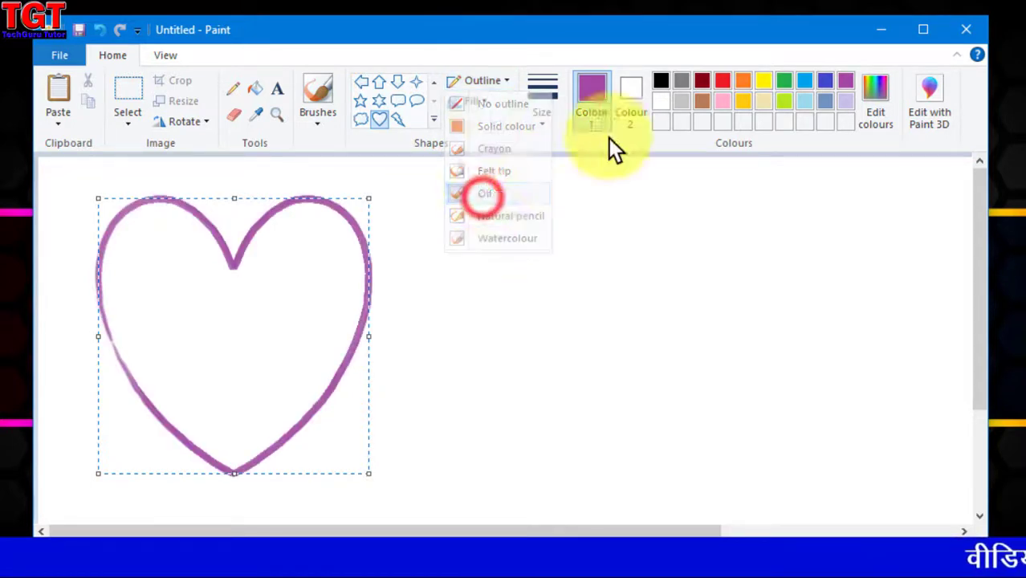
# Fill the heart with solid colour using red as Colour 2, and change its fill style to Watercolour
pyautogui.click(475, 101)
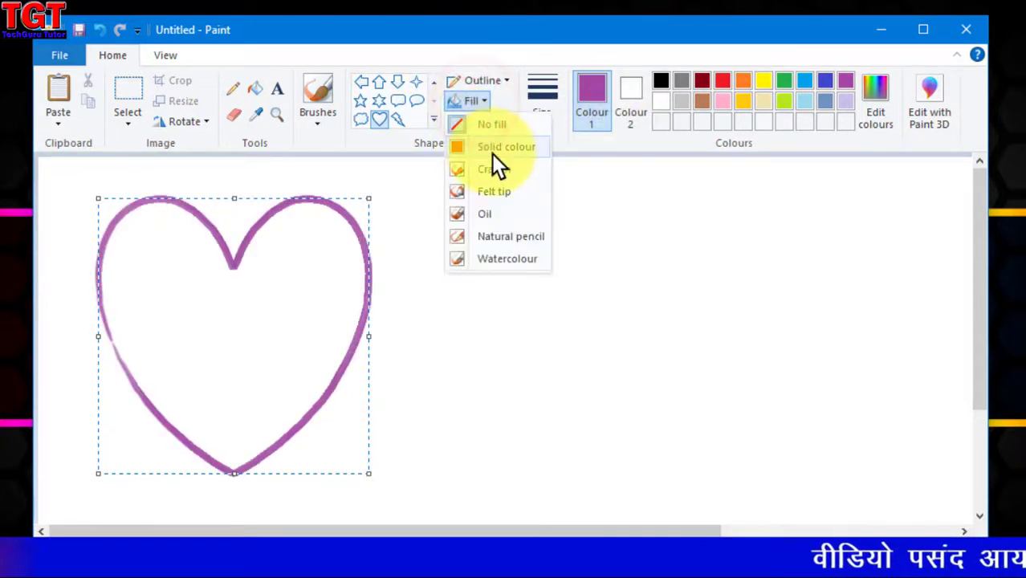
pyautogui.click(492, 154)
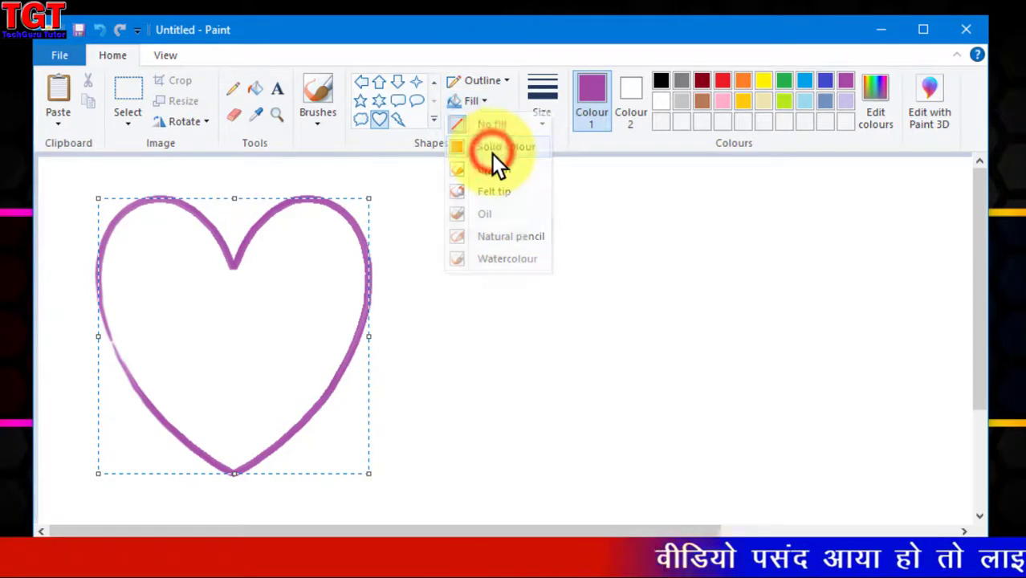
pyautogui.click(621, 111)
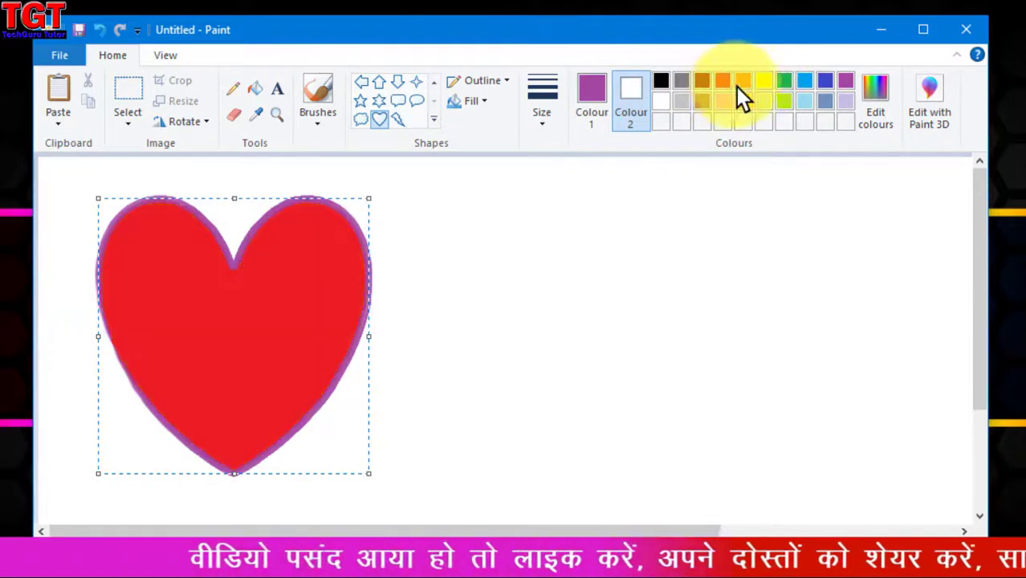
pyautogui.click(803, 84)
pyautogui.click(723, 81)
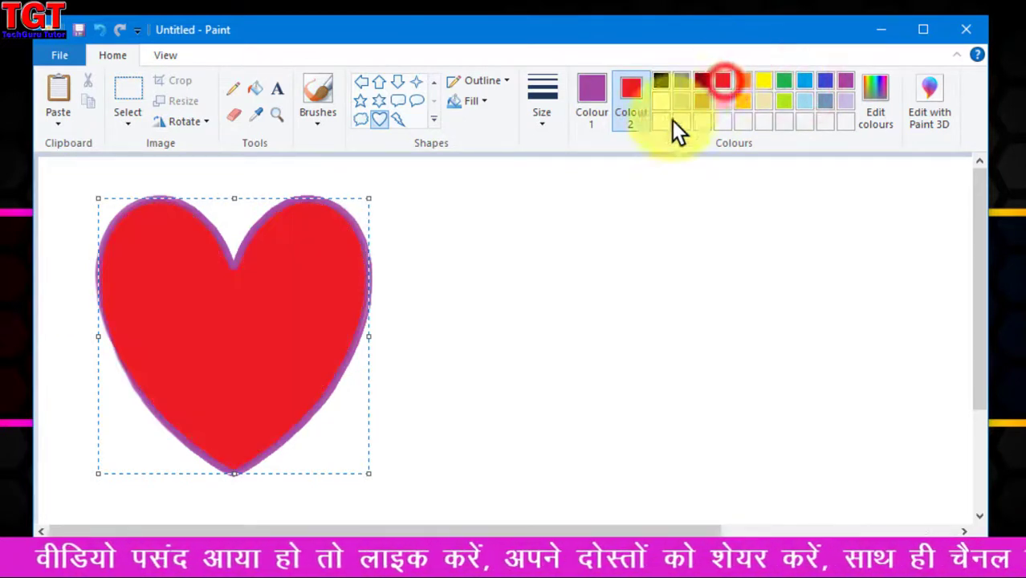
pyautogui.click(477, 103)
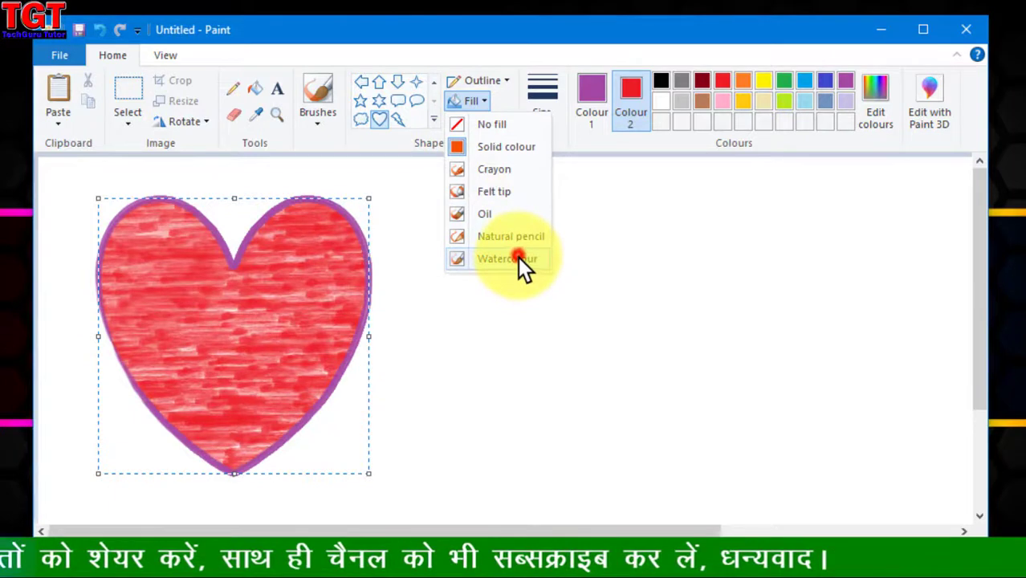
pyautogui.click(518, 260)
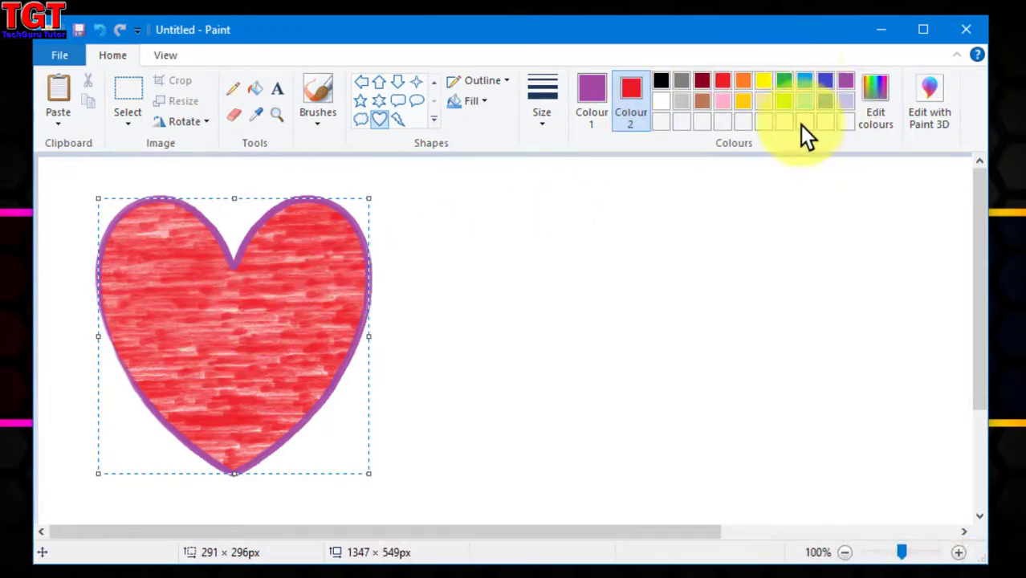
# Change the heart's fill by mixing a custom light green for Colour 2 with red 125, green 247 and blue 129
pyautogui.click(874, 128)
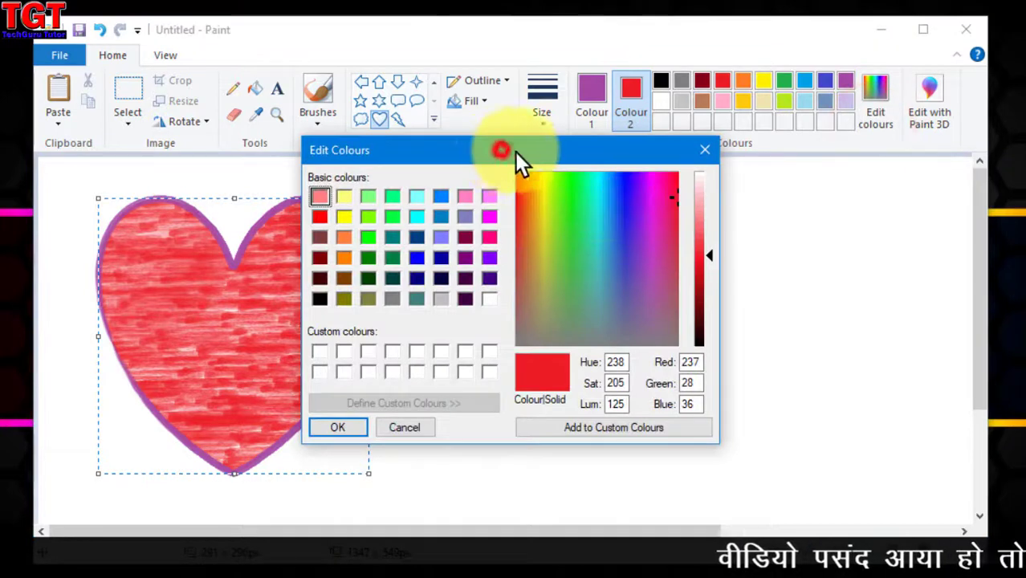
pyautogui.moveTo(515, 152); pyautogui.dragTo(686, 160)
pyautogui.moveTo(805, 227); pyautogui.dragTo(757, 201)
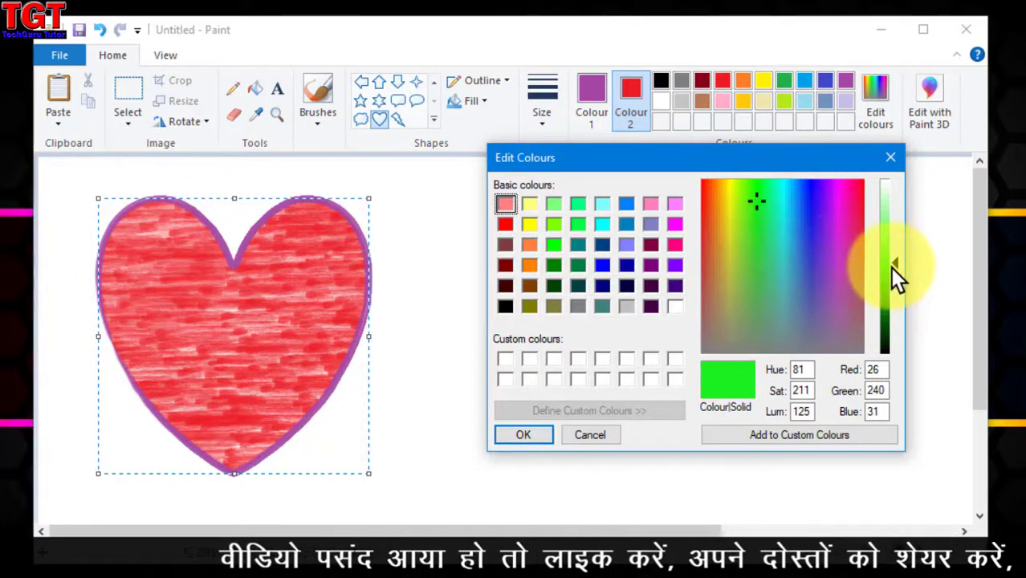
pyautogui.moveTo(893, 266); pyautogui.dragTo(895, 228)
pyautogui.click(755, 206)
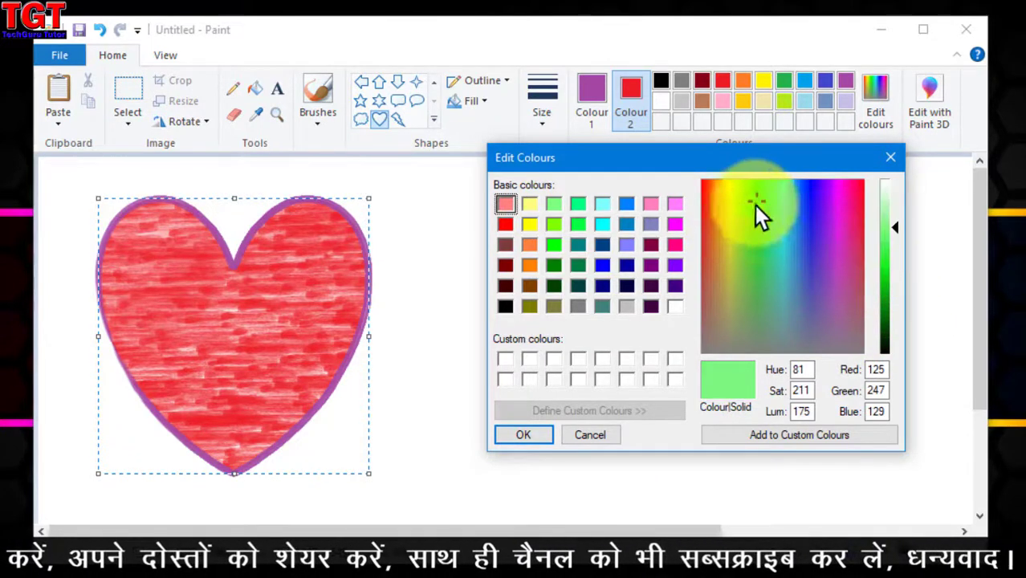
pyautogui.click(541, 433)
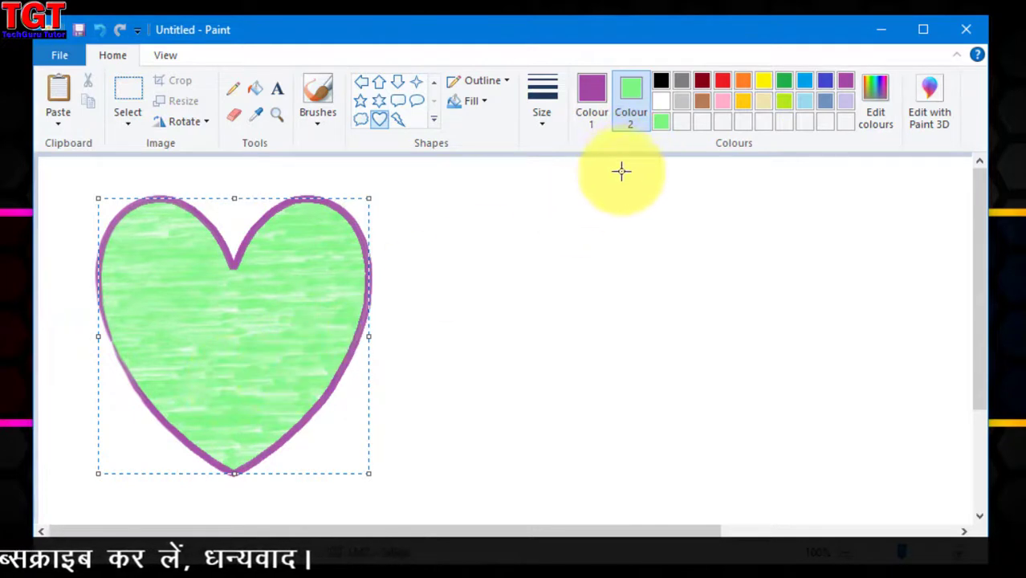
# Deselect the heart and draw a six-point star about 290 × 297 px on the canvas to its right
pyautogui.click(257, 91)
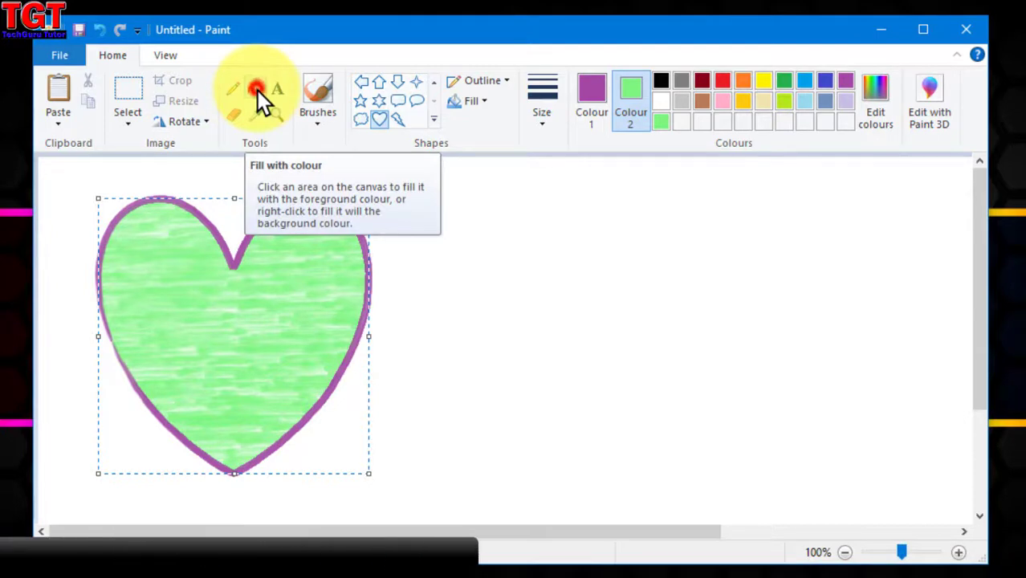
pyautogui.click(662, 124)
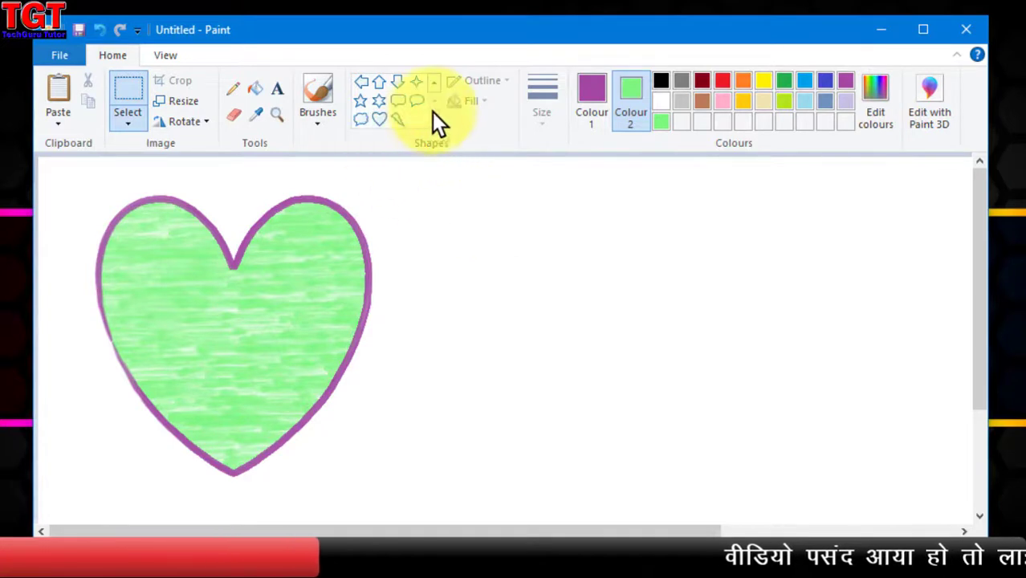
pyautogui.click(371, 101)
pyautogui.moveTo(463, 185); pyautogui.dragTo(738, 464)
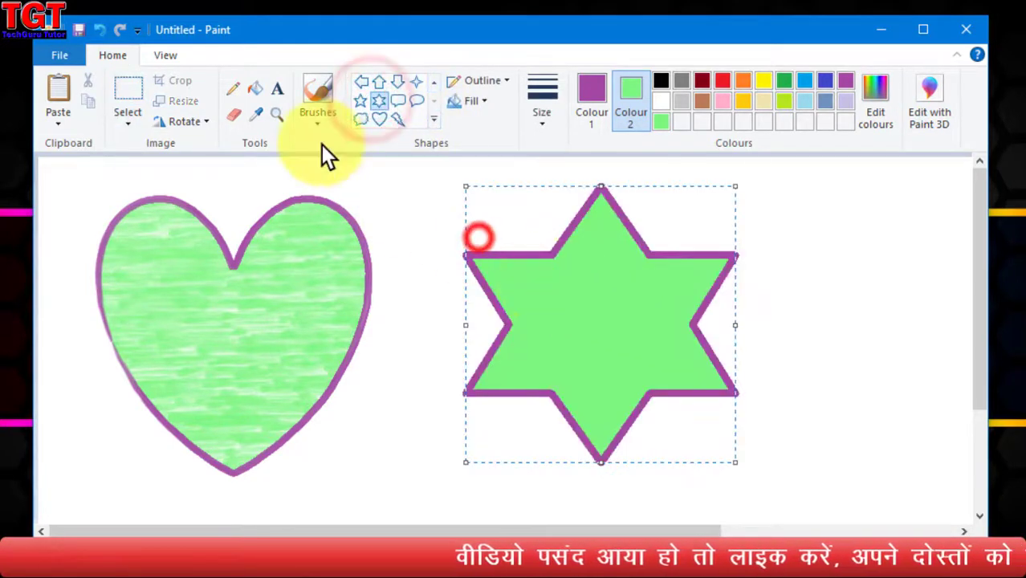
# Set Colour 2 to the basic dark purple (red 64, green 0, blue 128) and fill the star's interior with it
pyautogui.click(256, 91)
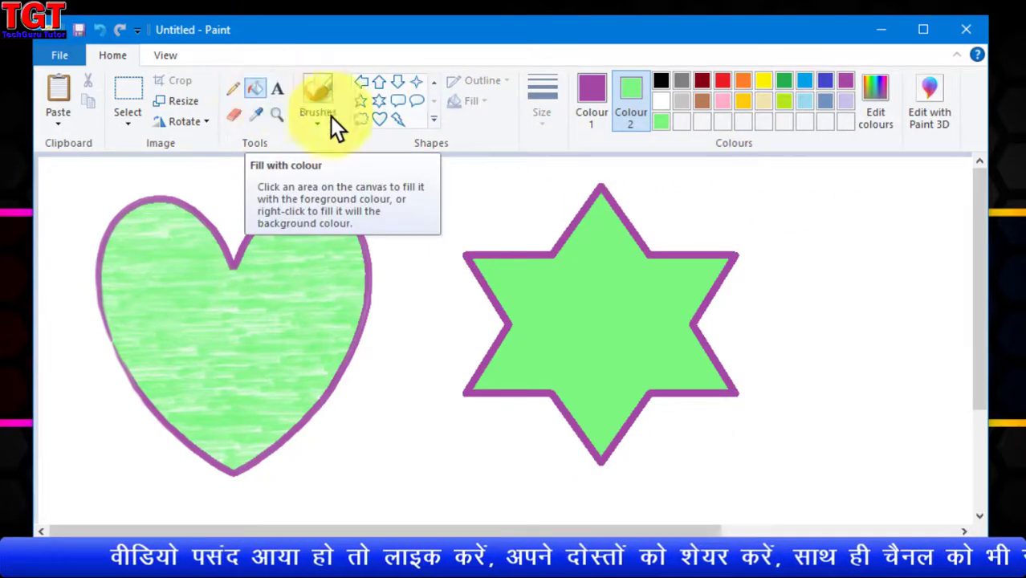
pyautogui.click(875, 121)
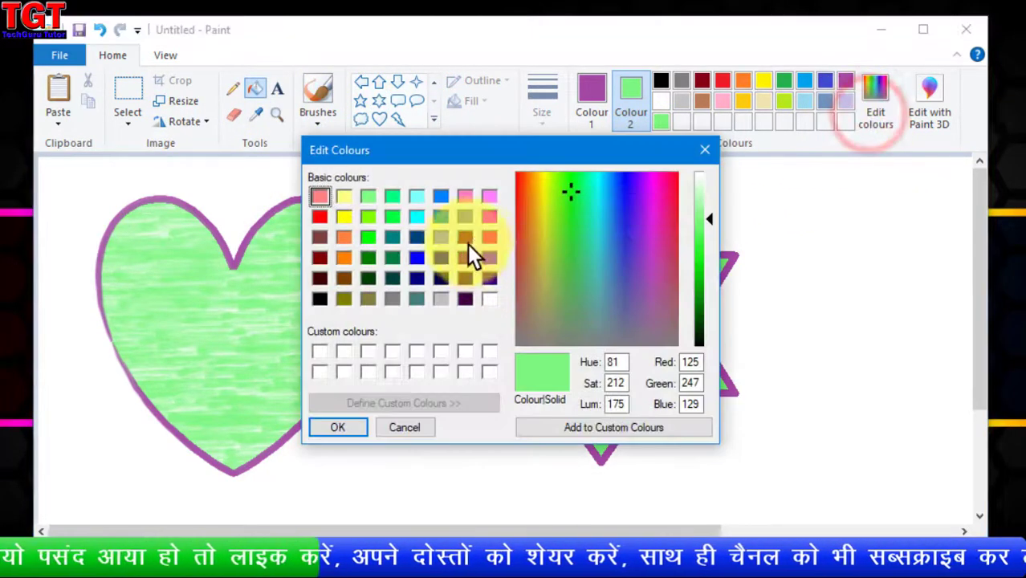
pyautogui.click(490, 278)
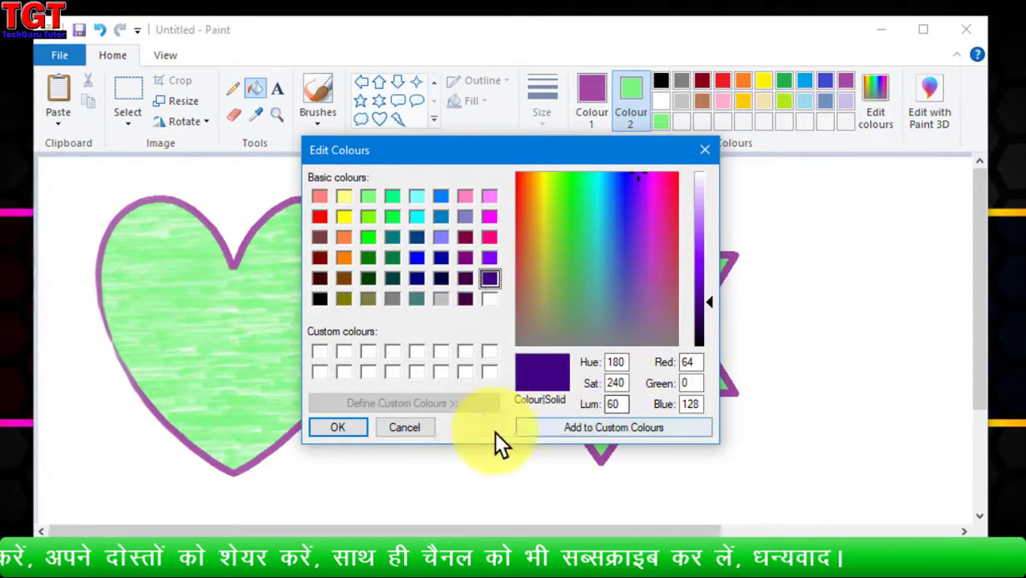
pyautogui.click(346, 424)
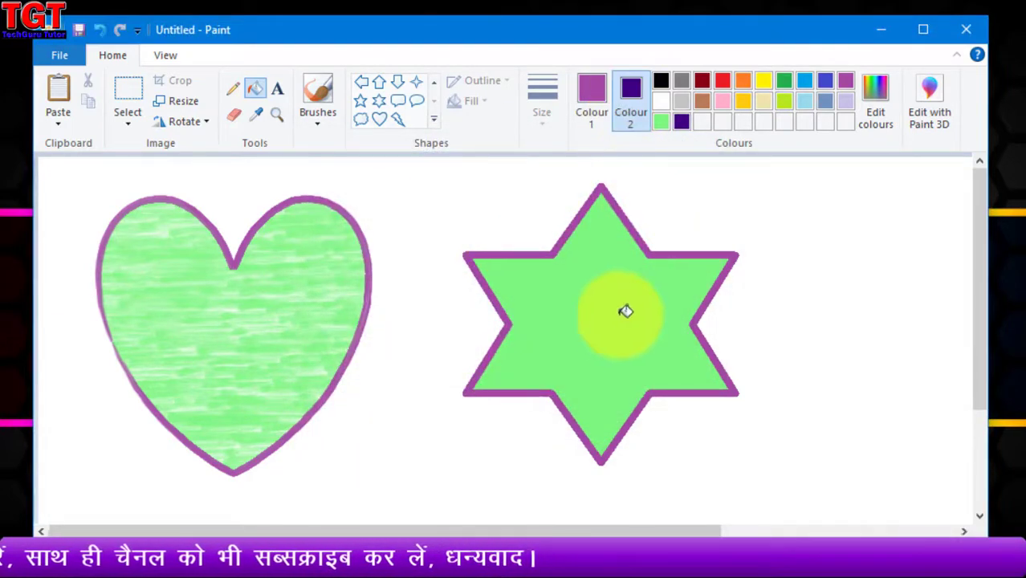
pyautogui.rightClick(608, 336)
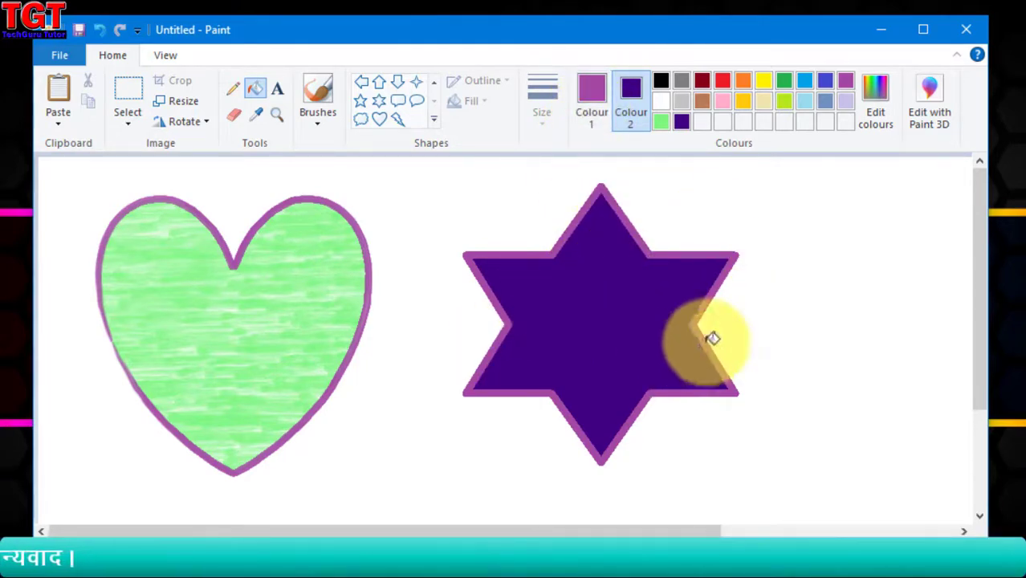
pyautogui.click(886, 123)
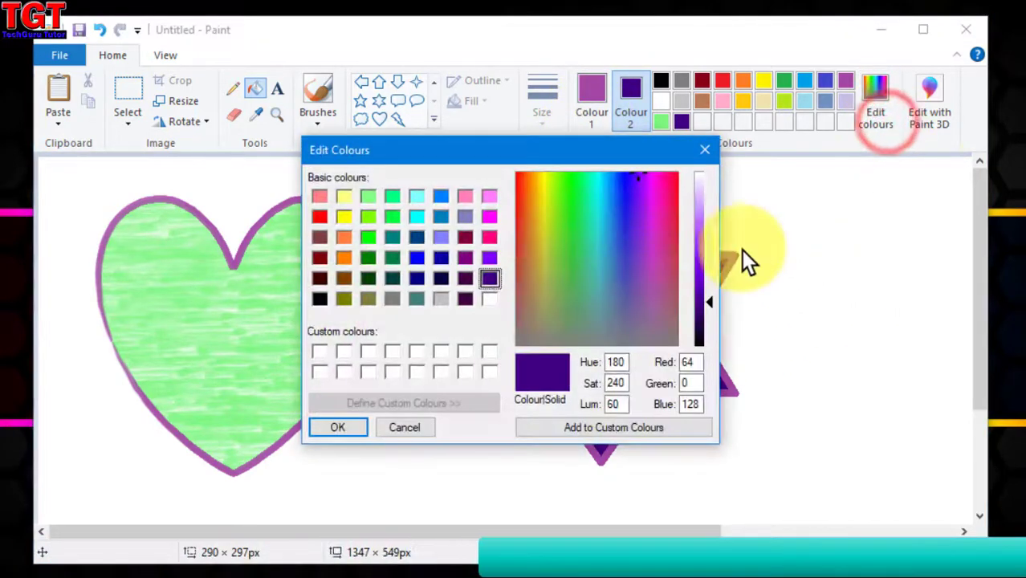
pyautogui.click(706, 149)
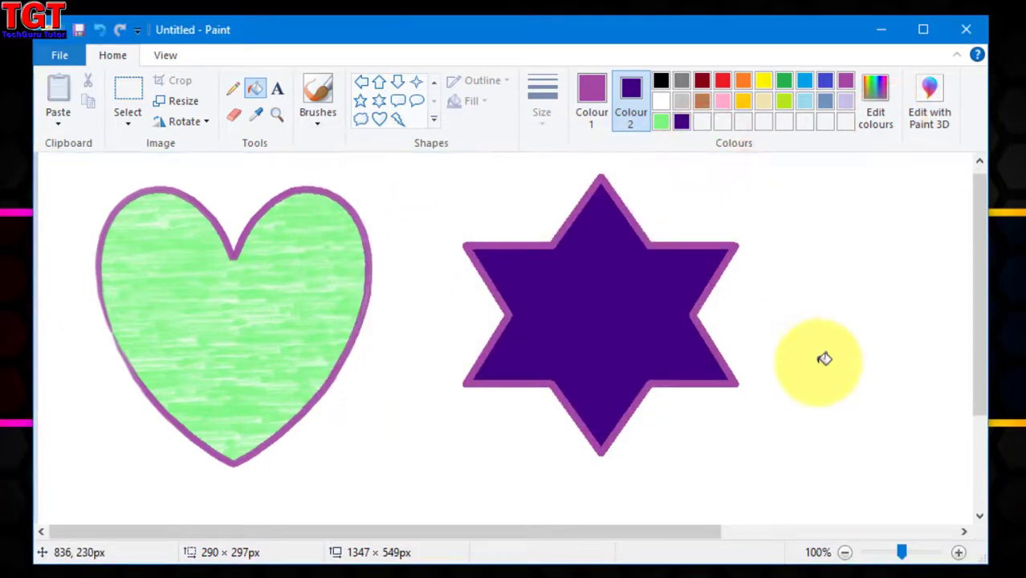
# Open sezgin_rose.jpg from the Documents folder without saving the current drawing
pyautogui.click(59, 57)
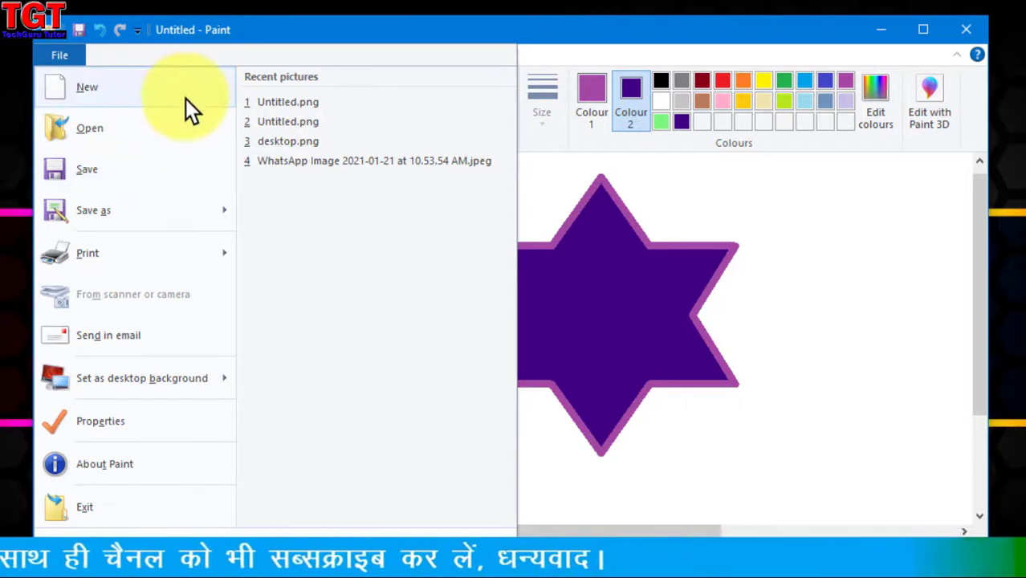
pyautogui.click(145, 141)
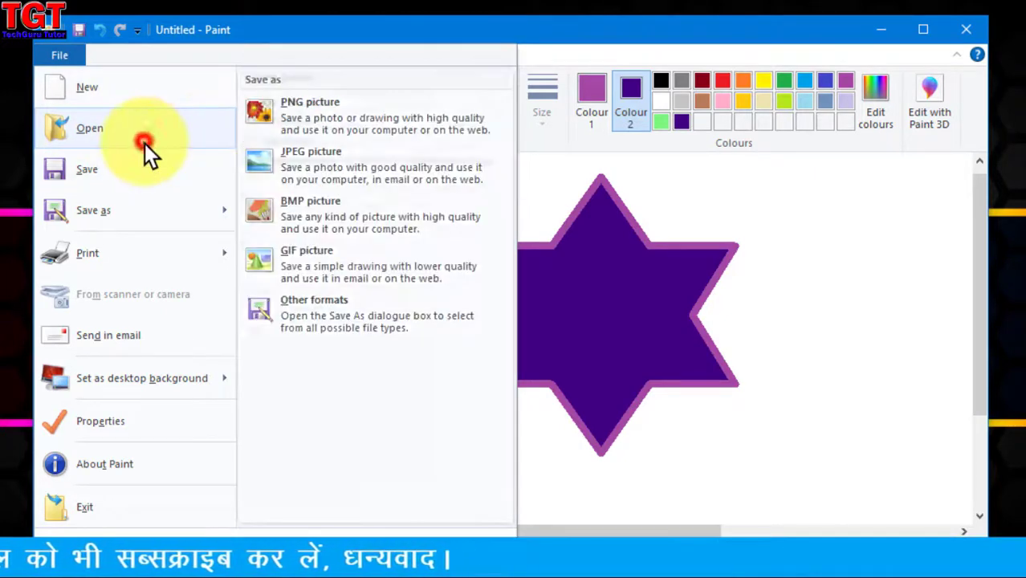
pyautogui.scroll(-3, 798, 311)
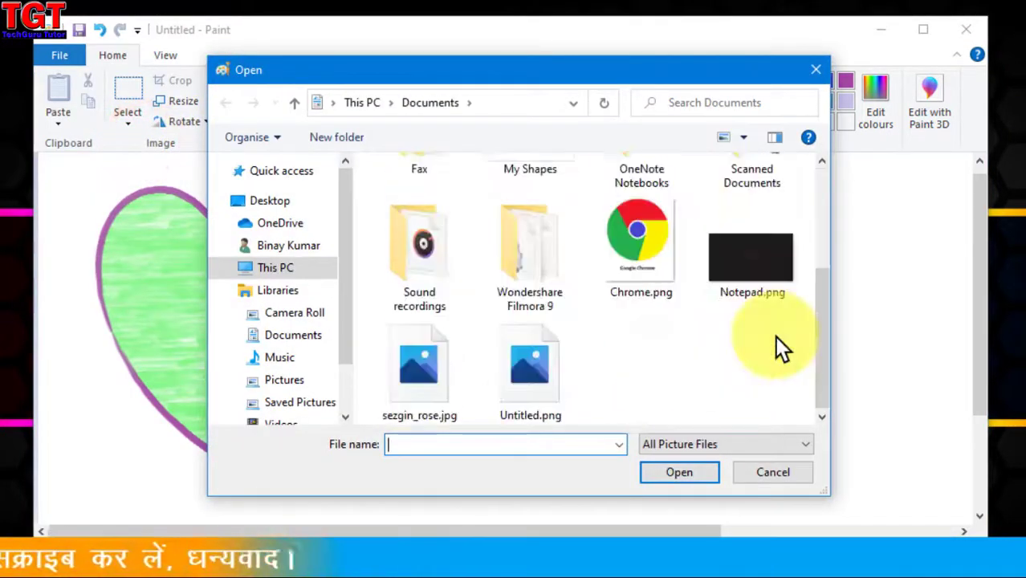
pyautogui.click(416, 371)
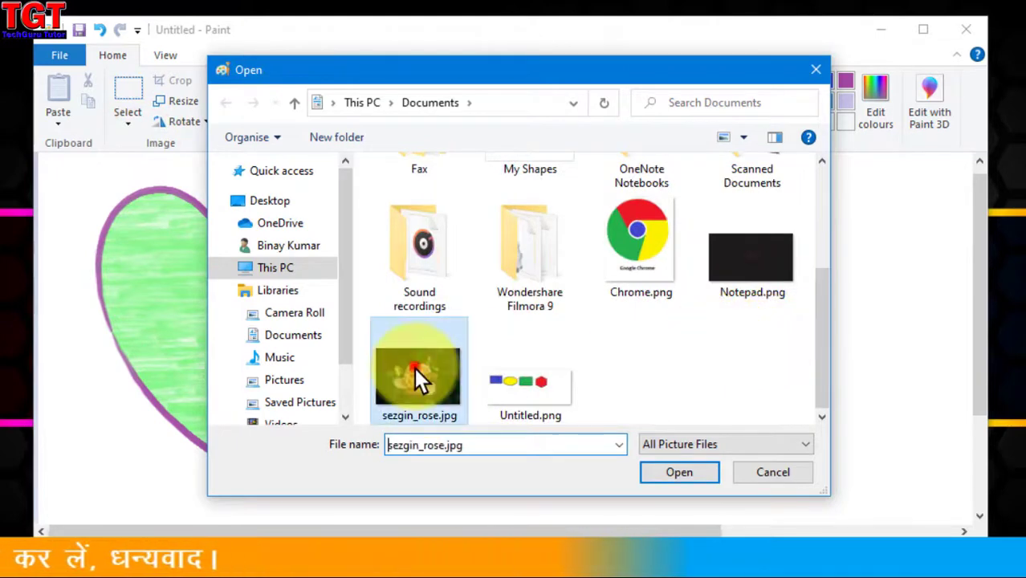
pyautogui.click(684, 477)
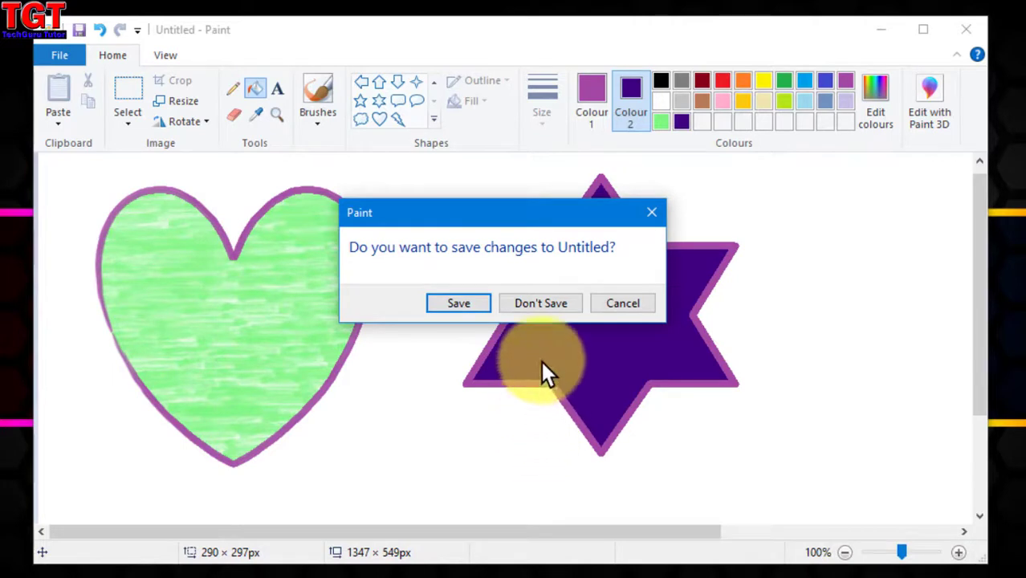
pyautogui.click(542, 304)
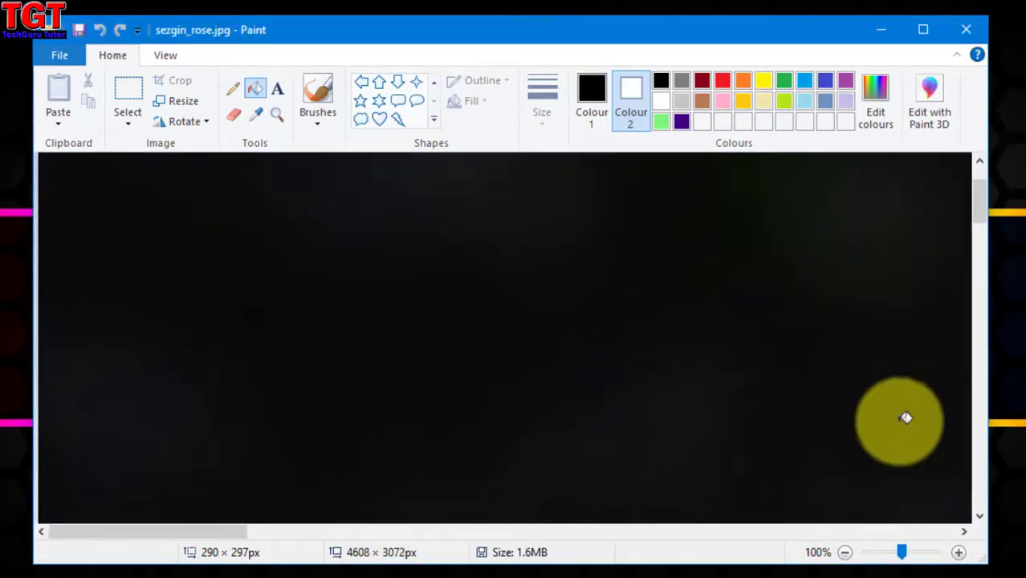
# Draw a heart about 2972 × 2780 px around the rose and set it to No fill
pyautogui.click(845, 552)
pyautogui.click(845, 552)
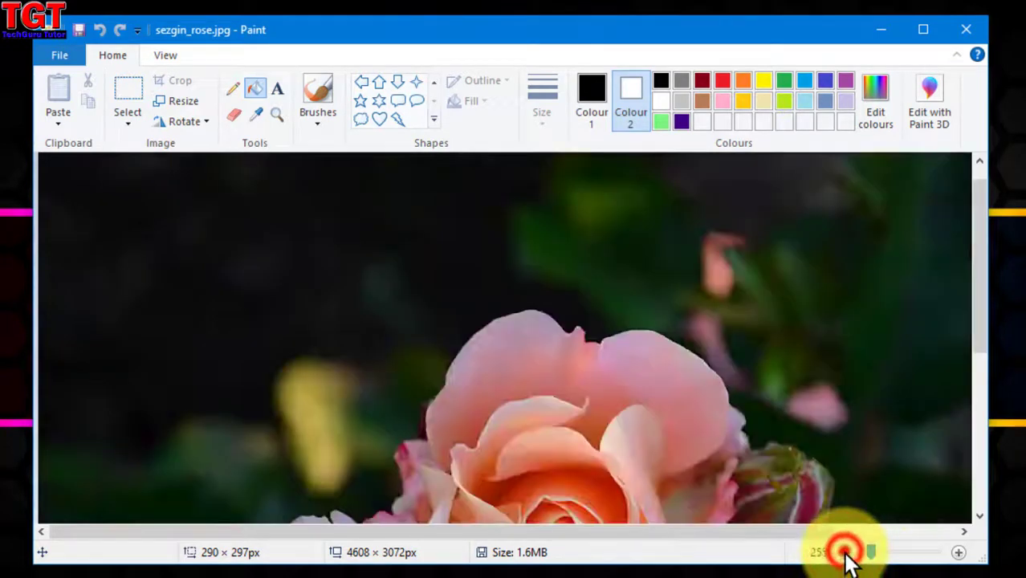
pyautogui.click(846, 552)
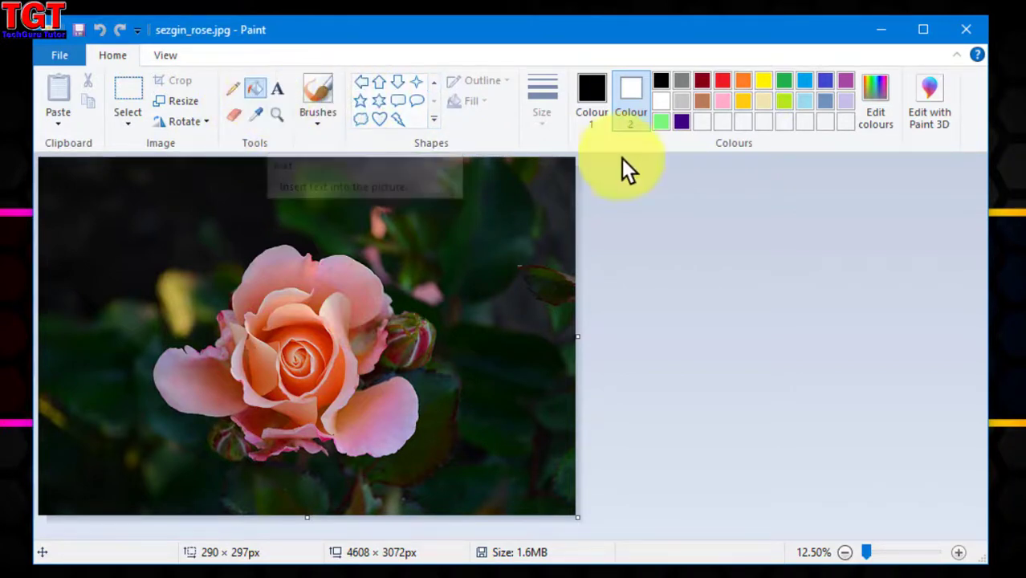
pyautogui.click(379, 118)
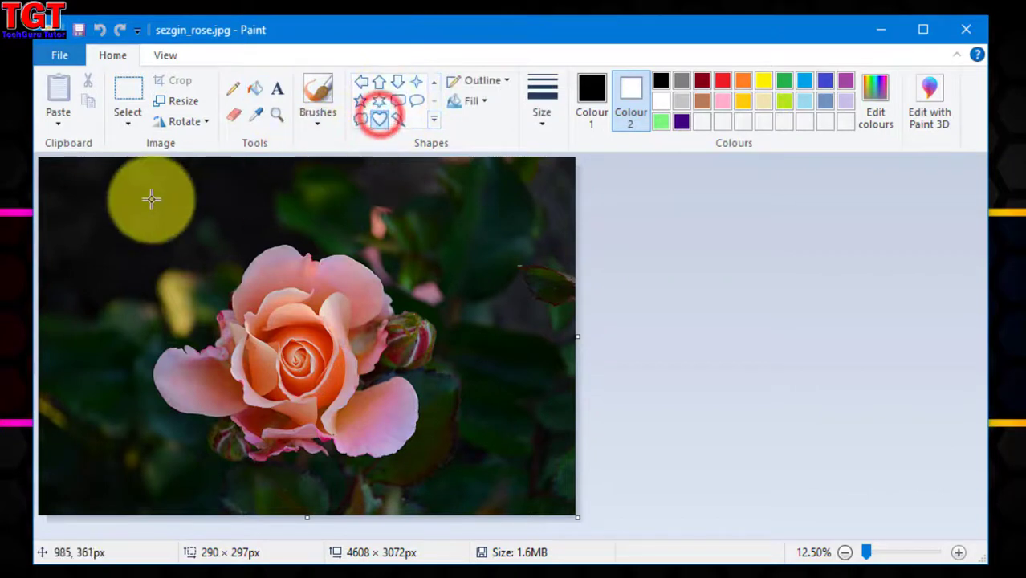
pyautogui.moveTo(109, 199); pyautogui.dragTo(459, 526)
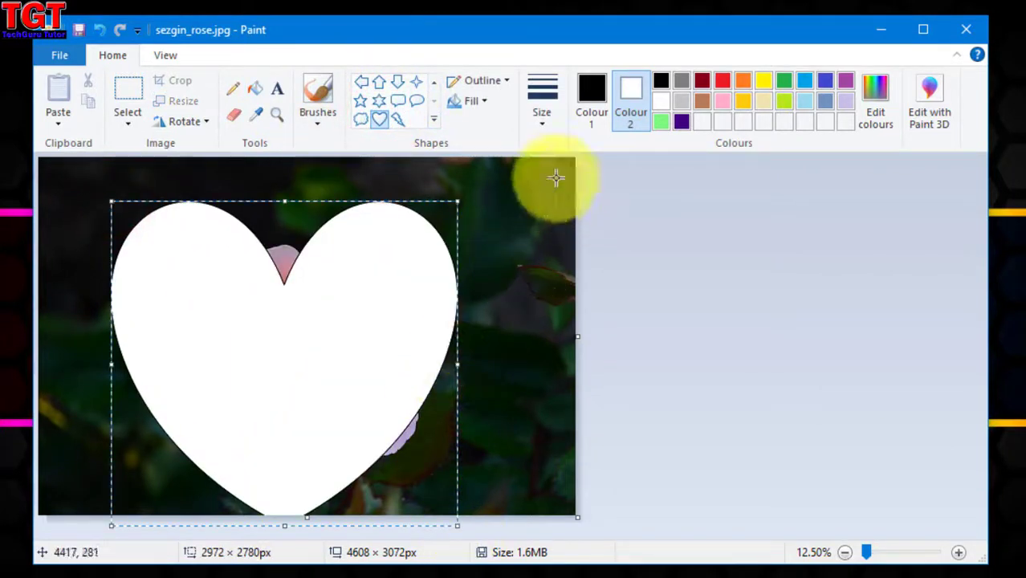
pyautogui.click(482, 101)
pyautogui.click(487, 124)
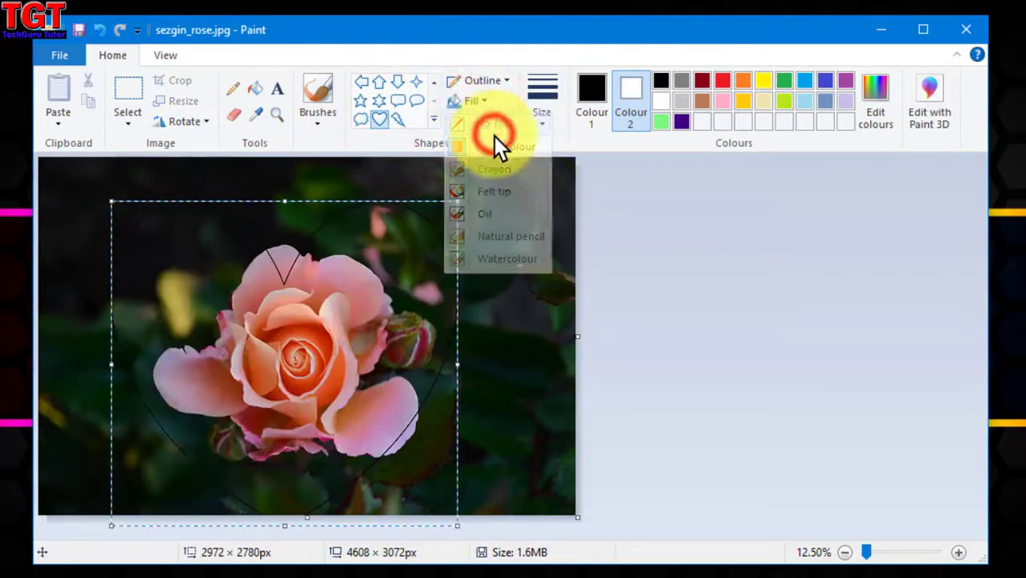
# Give the heart a solid red outline and shift it slightly right and up around the rose
pyautogui.click(497, 82)
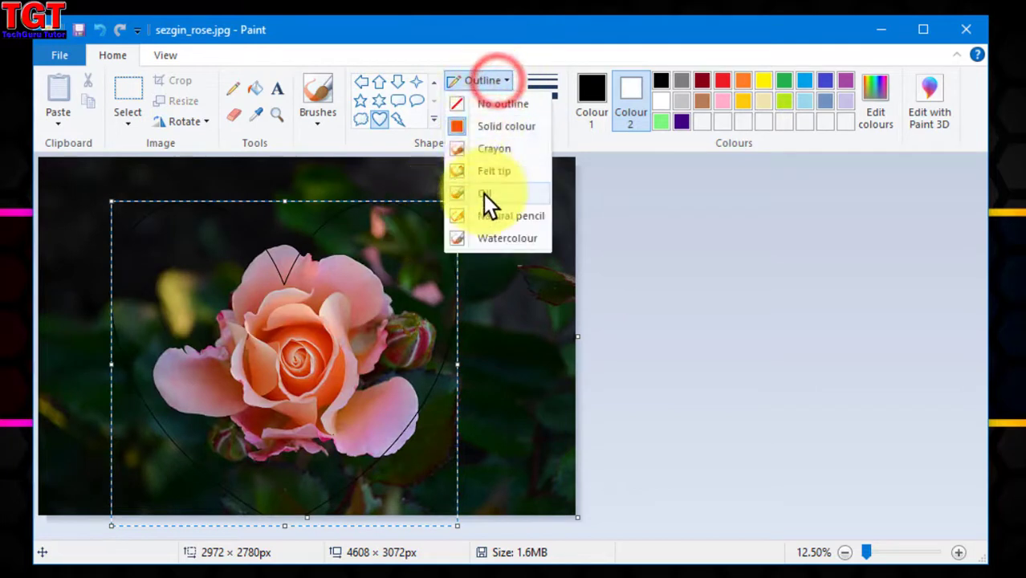
pyautogui.click(497, 135)
pyautogui.click(542, 111)
pyautogui.click(596, 273)
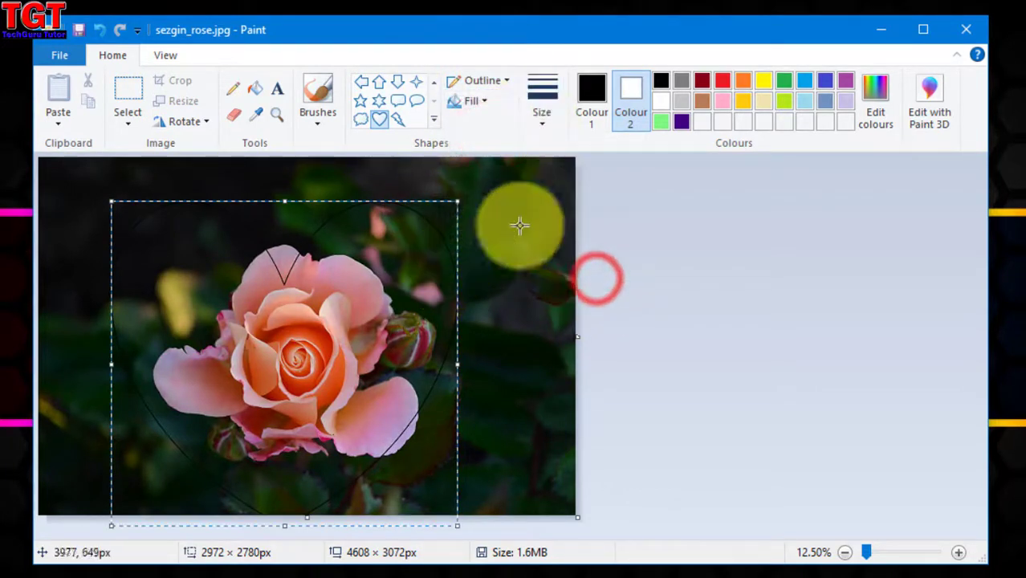
pyautogui.click(723, 80)
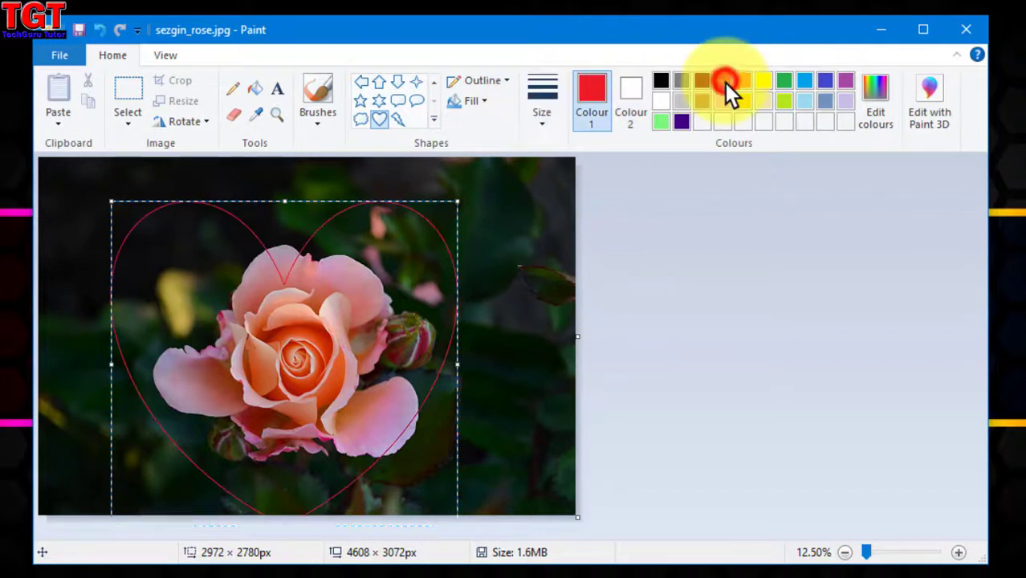
pyautogui.moveTo(329, 222); pyautogui.dragTo(348, 216)
pyautogui.click(534, 279)
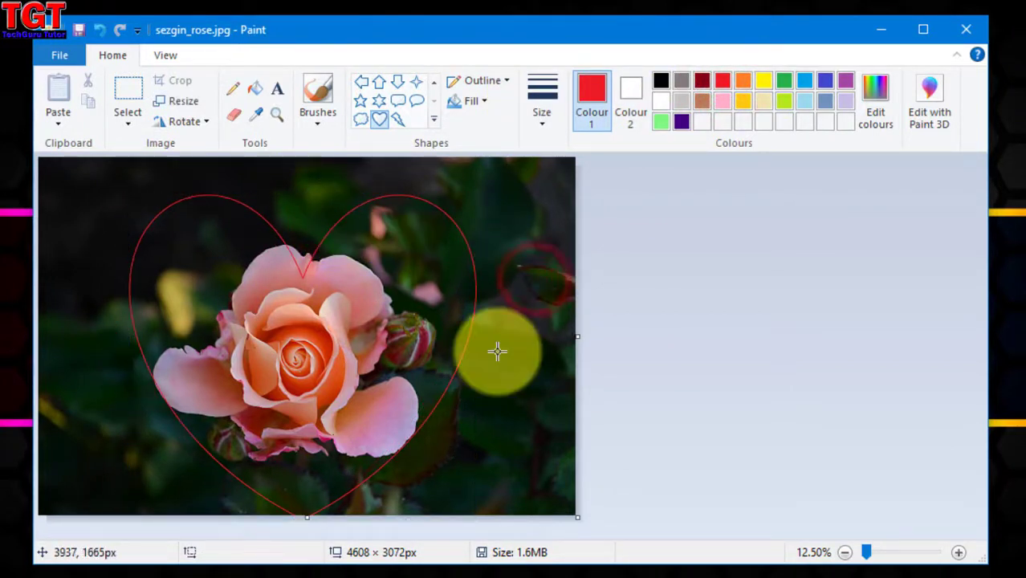
# Save the picture as a JPEG named sezgin_rose.jpg on the Desktop and open the saved file in Photos
pyautogui.click(74, 57)
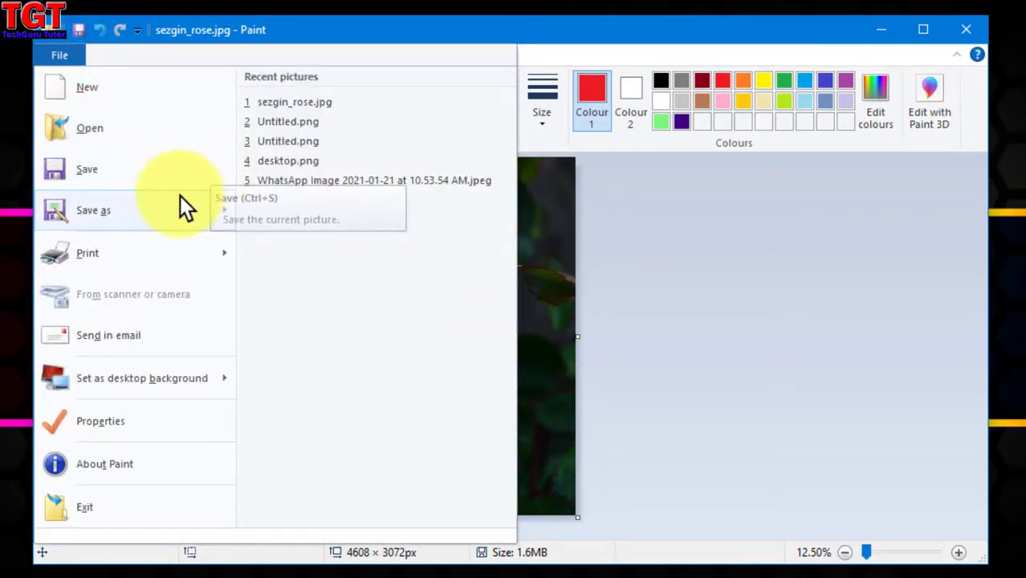
pyautogui.moveTo(148, 205)
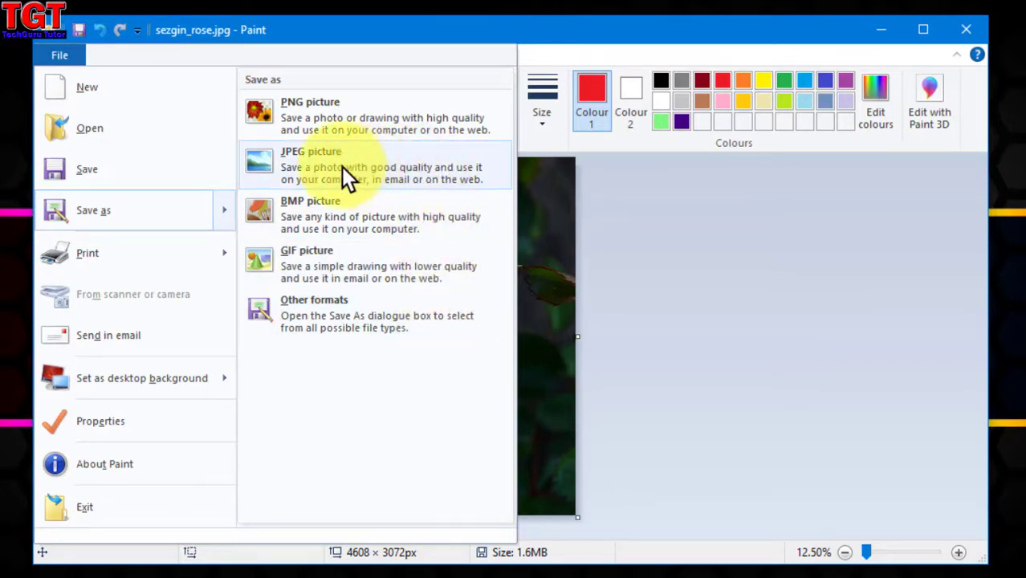
pyautogui.click(378, 162)
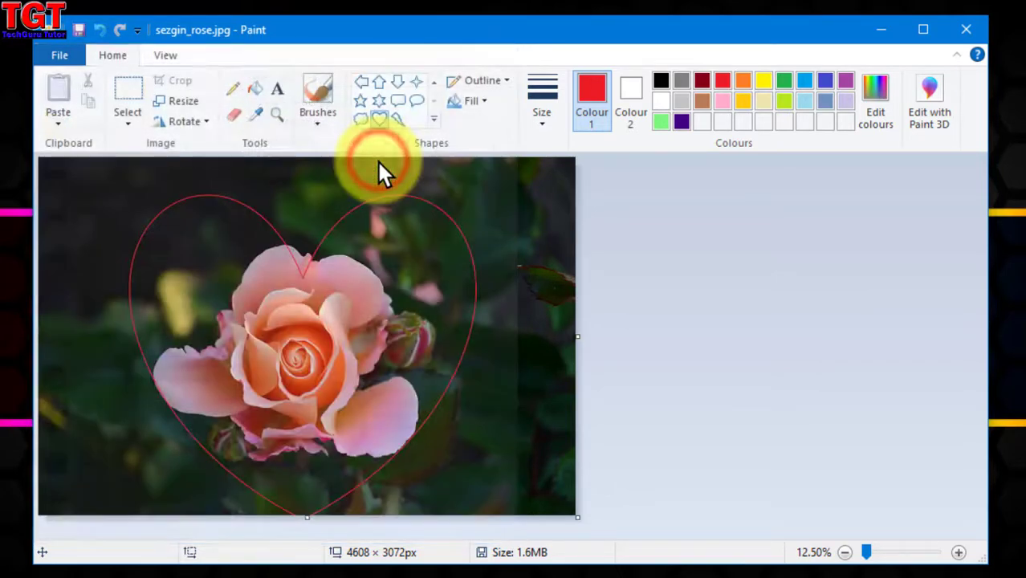
pyautogui.click(270, 202)
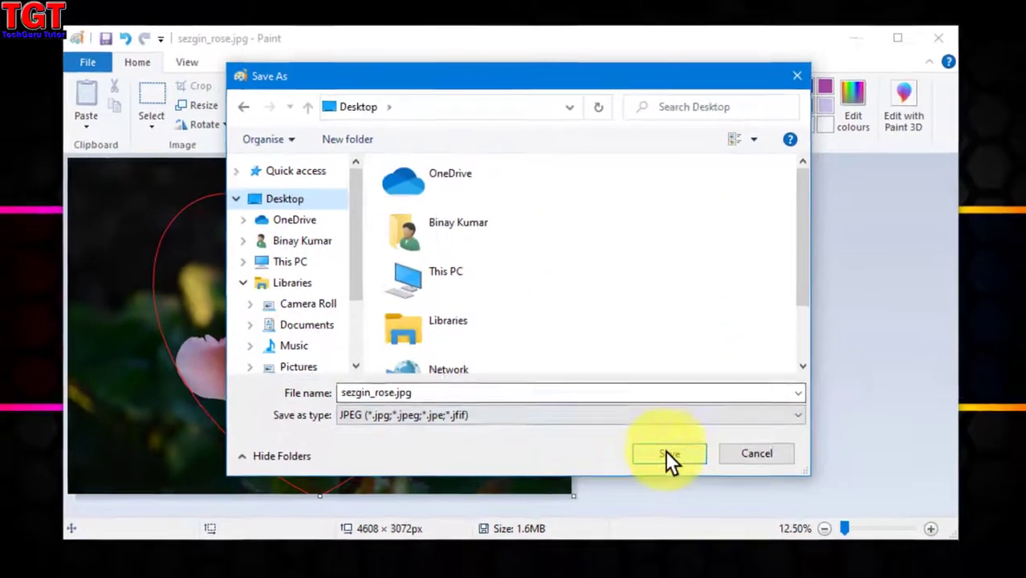
pyautogui.click(680, 472)
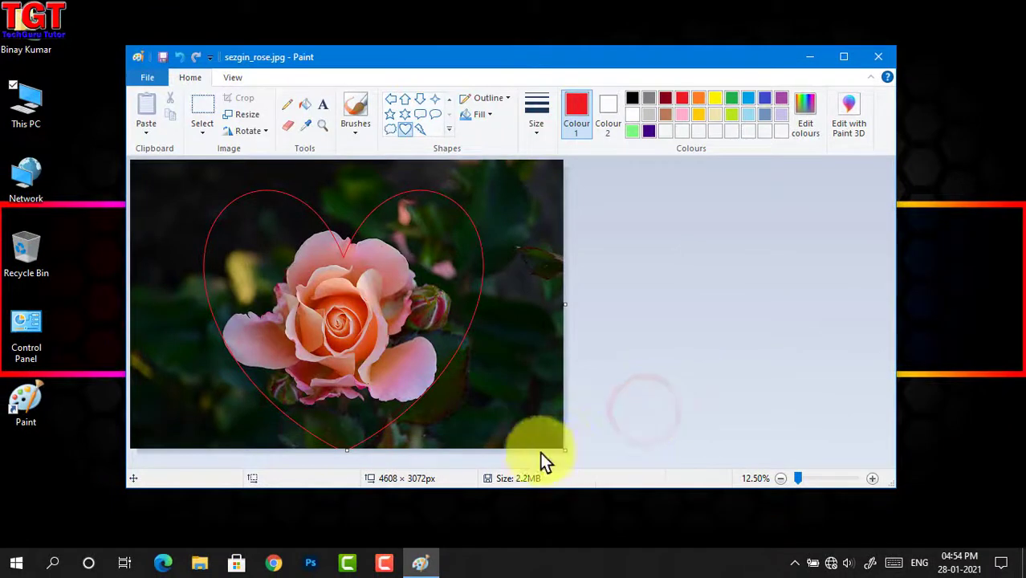
pyautogui.doubleClick(32, 482)
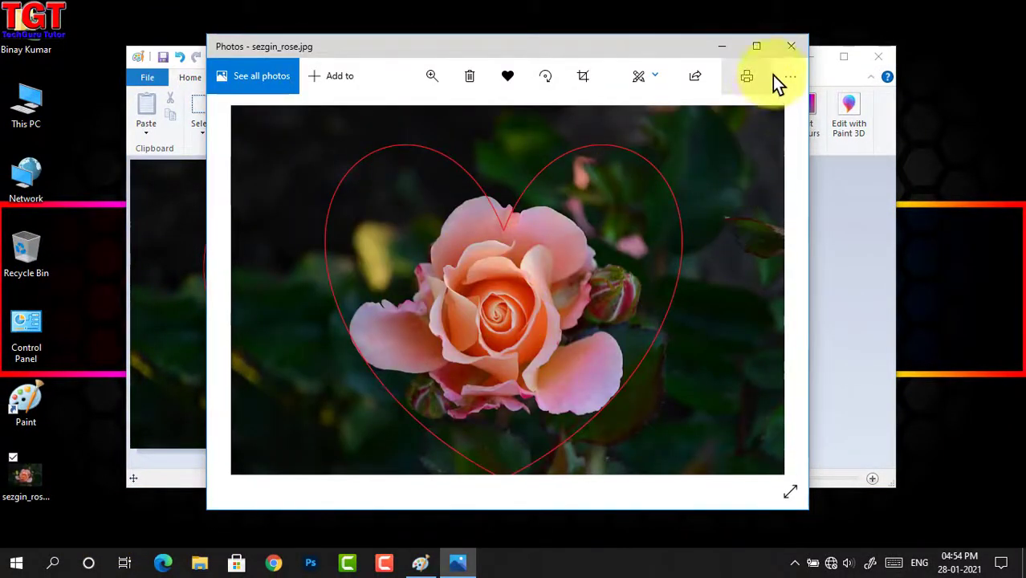
# Save the picture as a PNG named sezgin_rose.png on the Desktop and check the saved file in Photos
pyautogui.click(786, 47)
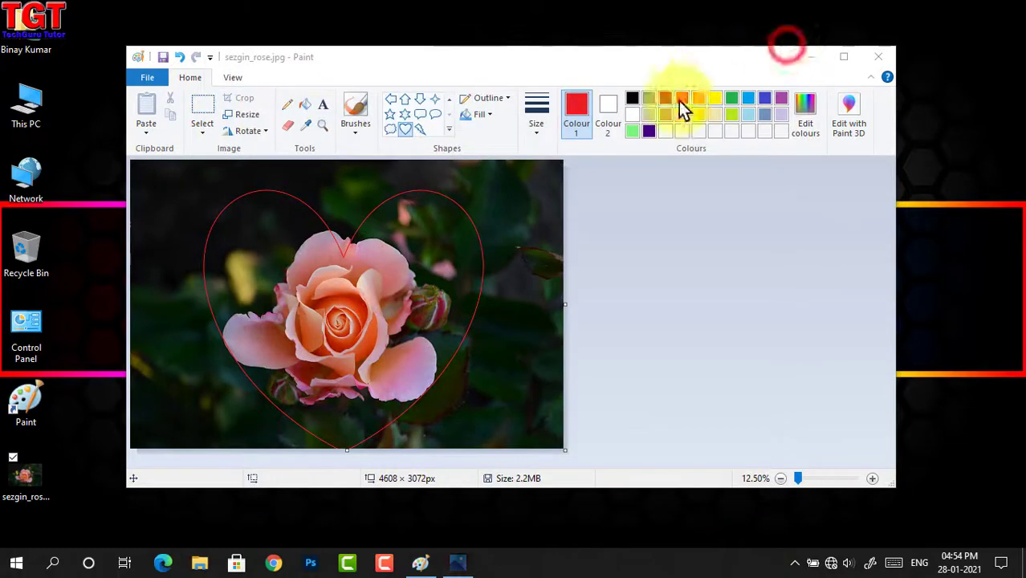
pyautogui.click(159, 77)
pyautogui.click(154, 80)
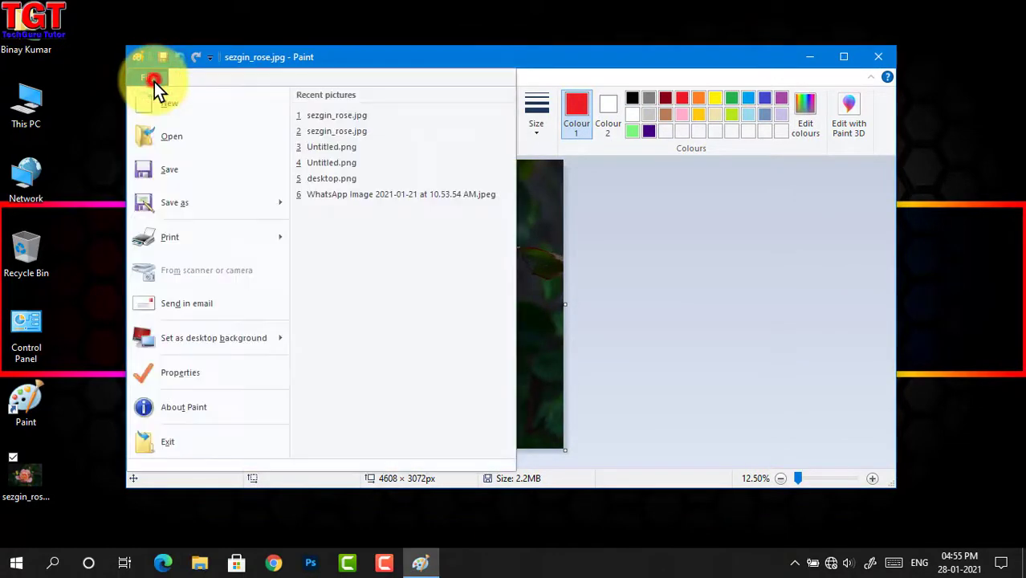
pyautogui.moveTo(237, 208)
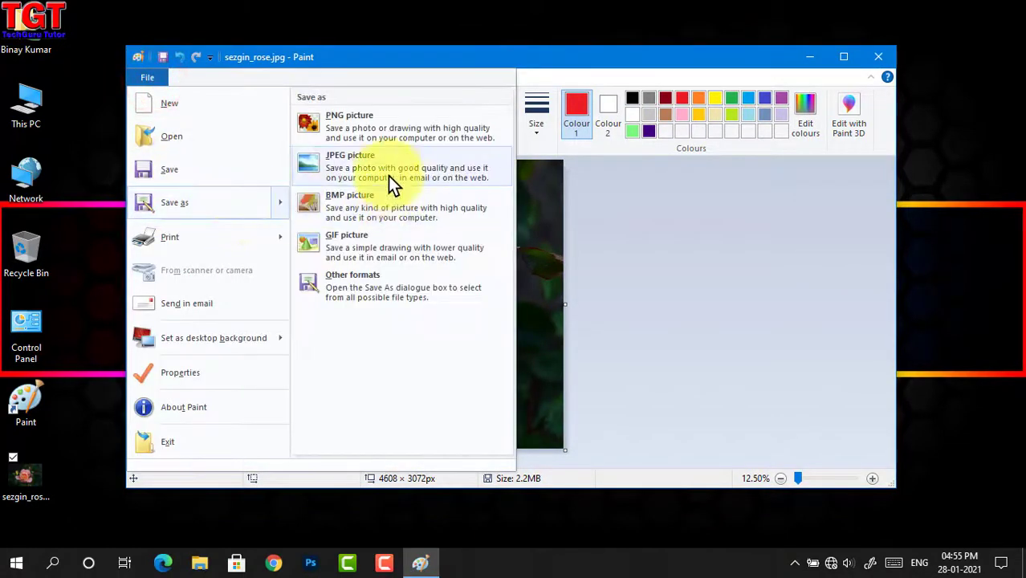
pyautogui.click(378, 125)
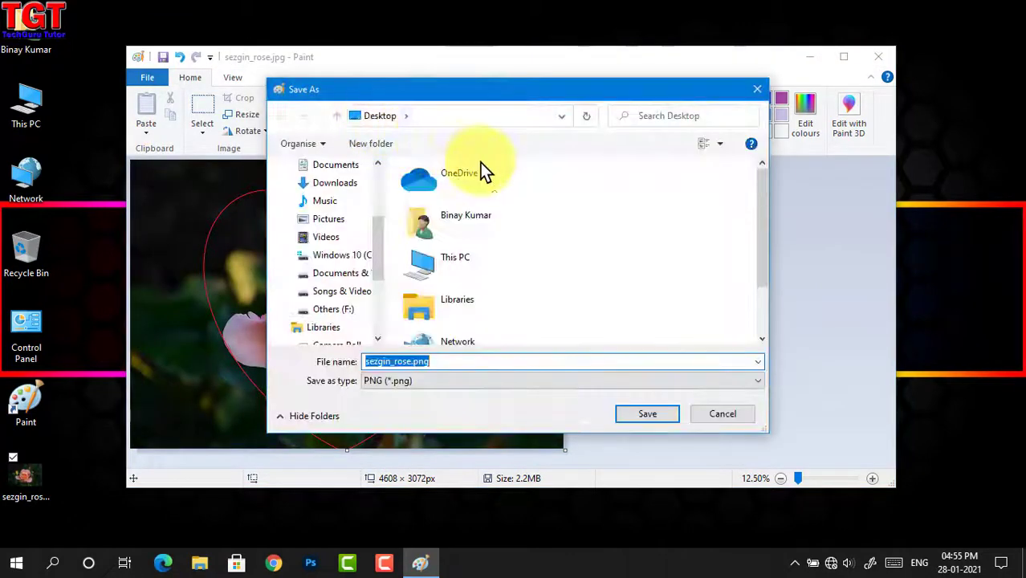
pyautogui.click(659, 413)
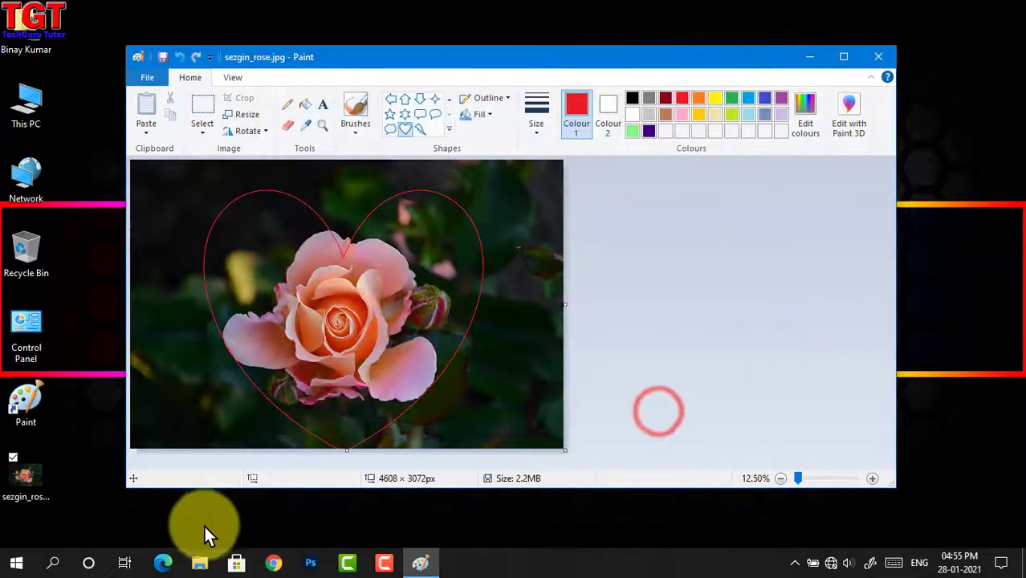
pyautogui.doubleClick(78, 39)
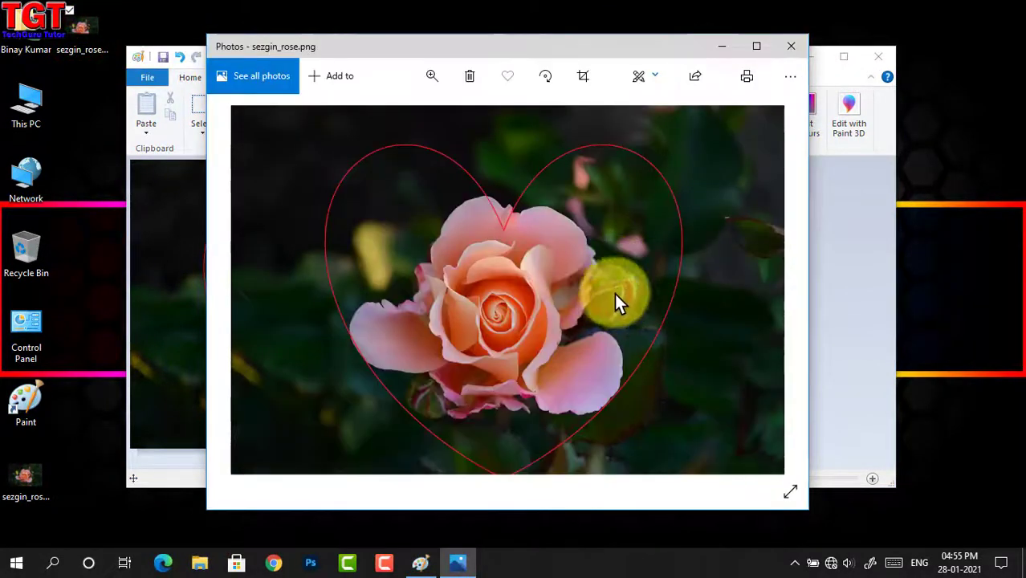
pyautogui.click(791, 46)
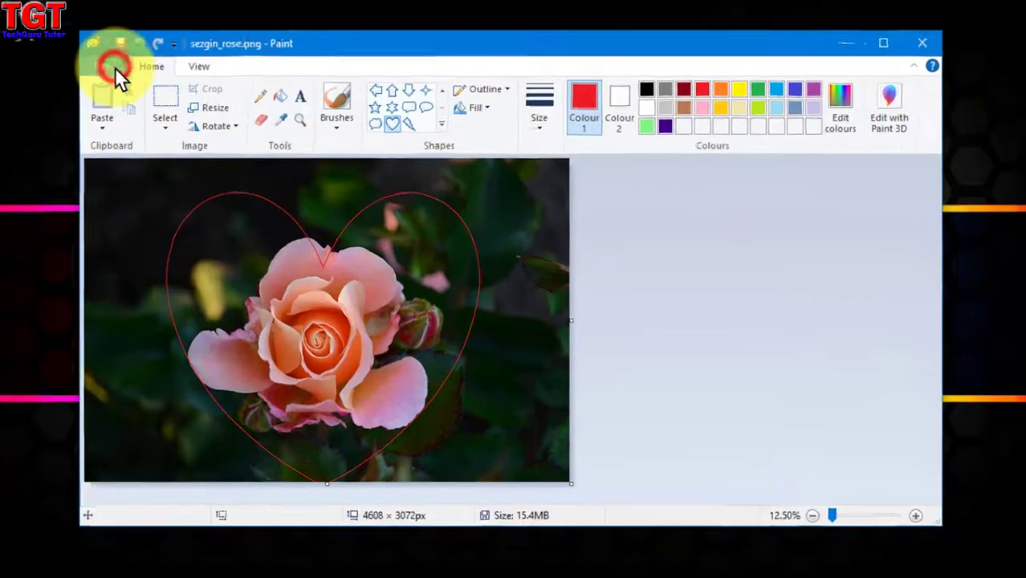
# View the rose picture in print preview and close the preview
pyautogui.click(157, 80)
pyautogui.moveTo(170, 240)
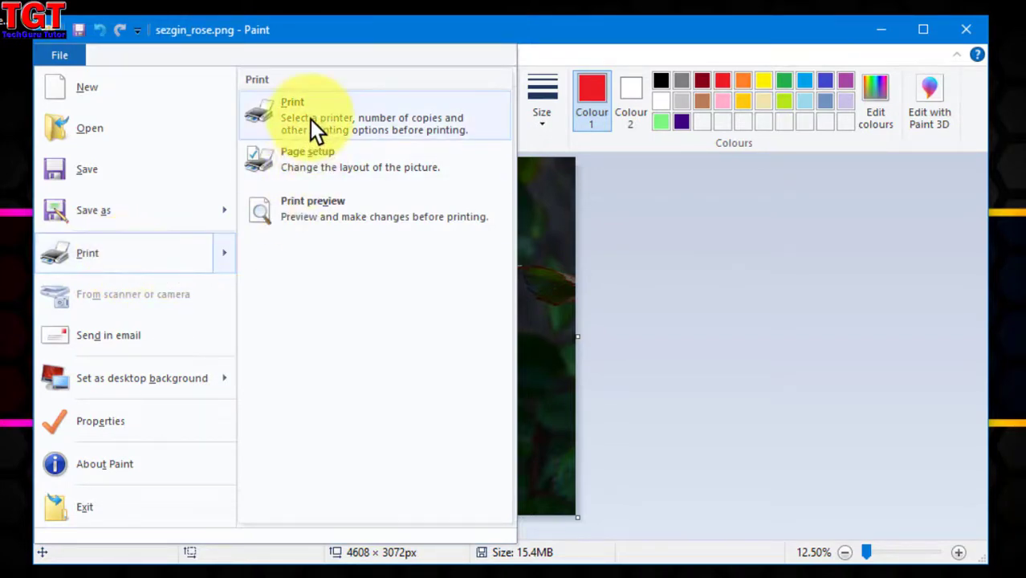
pyautogui.click(326, 203)
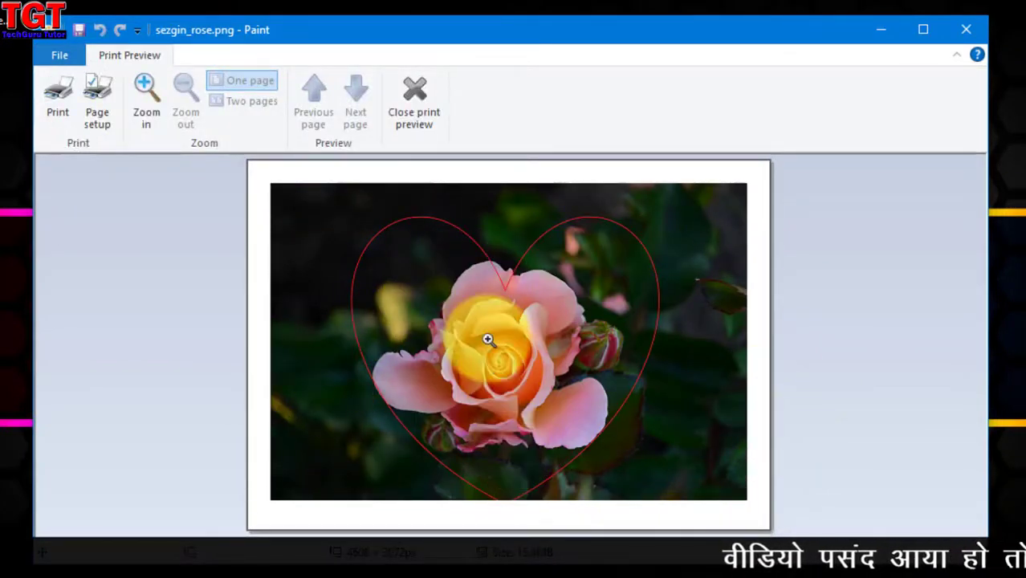
pyautogui.click(406, 105)
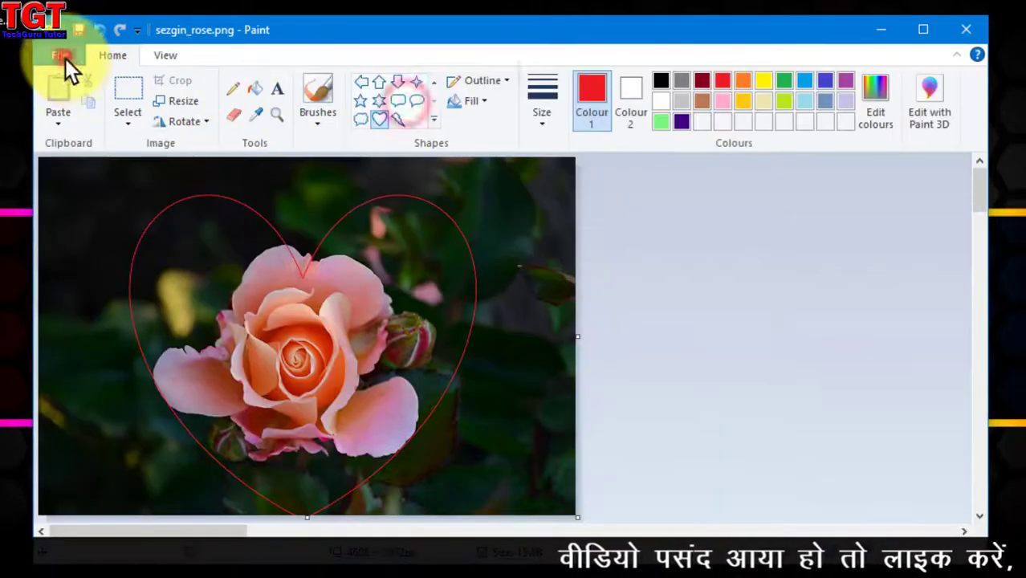
# Inspect the page setup options for paper, orientation, margins and scaling, leaving them as they are
pyautogui.click(65, 59)
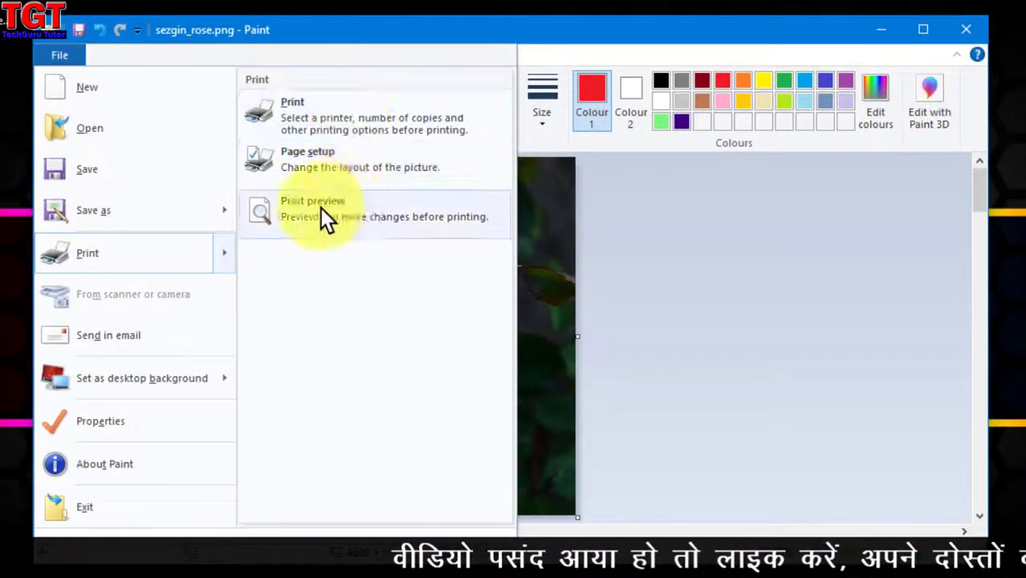
pyautogui.click(373, 175)
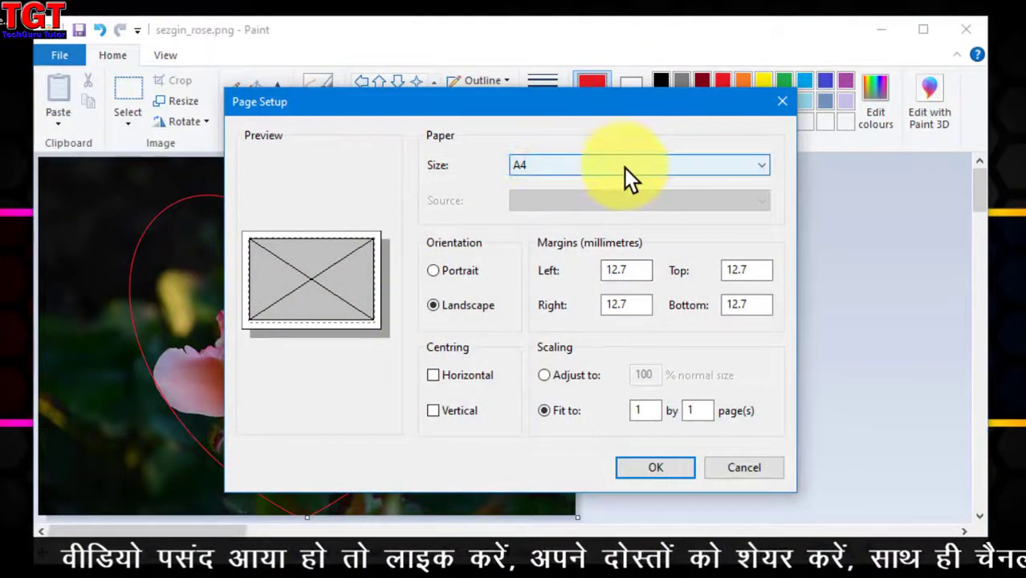
pyautogui.click(779, 103)
# Start an Outlook email with sezgin_rose.png attached, and close the message without saving it
pyautogui.click(70, 57)
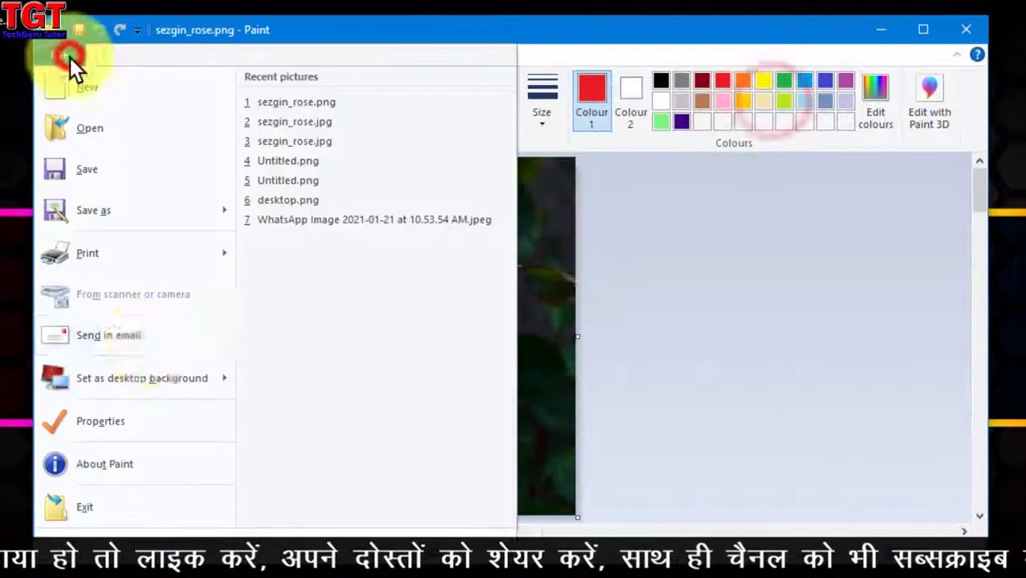
pyautogui.click(147, 343)
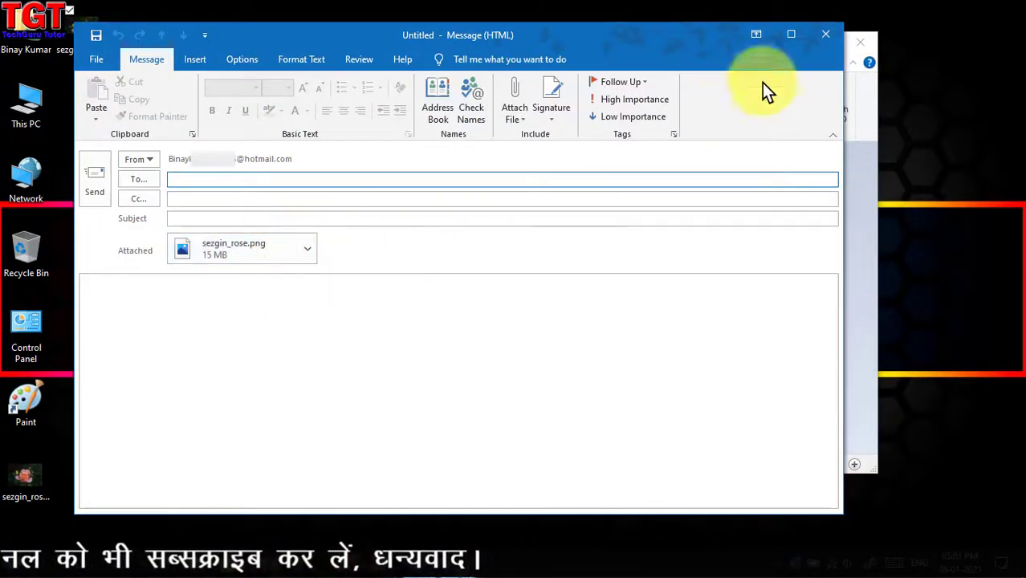
pyautogui.click(826, 34)
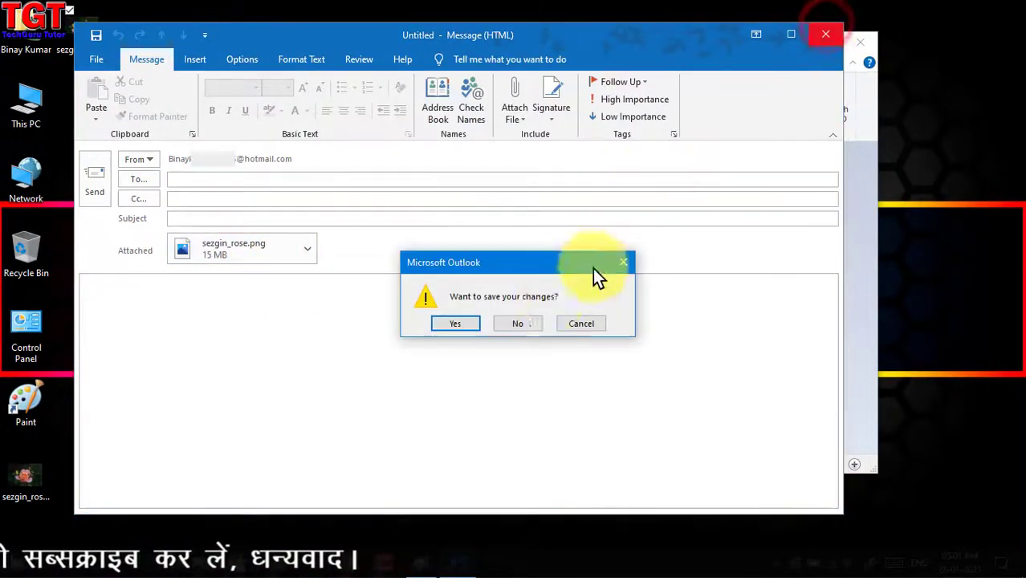
pyautogui.click(514, 324)
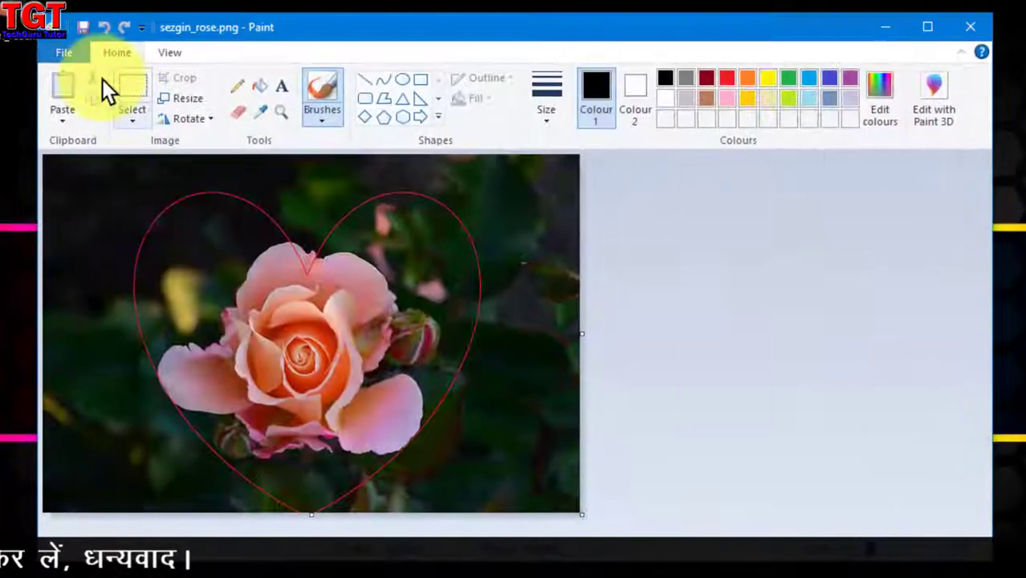
# Set the rose picture as the desktop background with the Fill option and minimise Paint to view it
pyautogui.click(70, 53)
pyautogui.moveTo(111, 379)
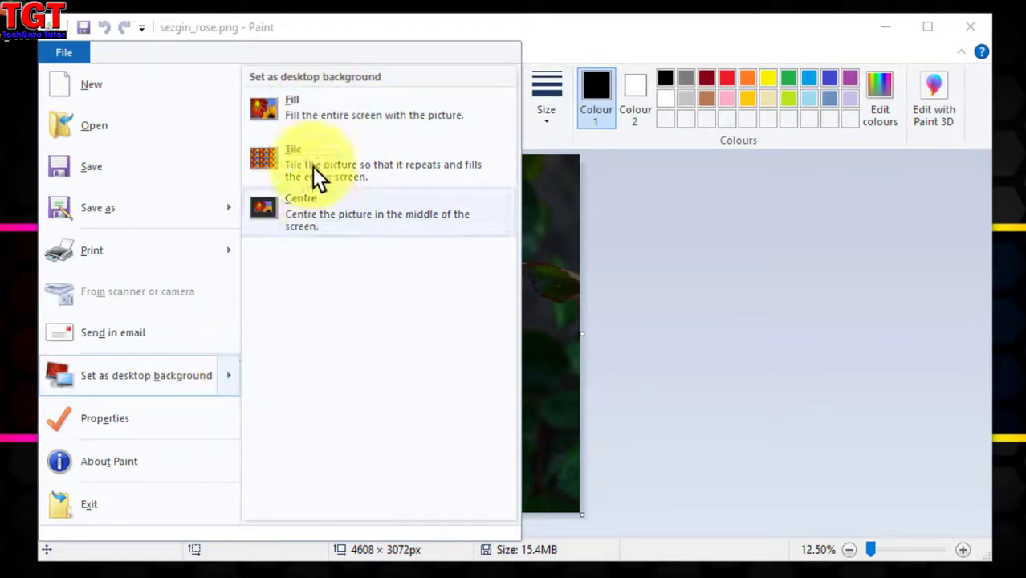
pyautogui.click(303, 124)
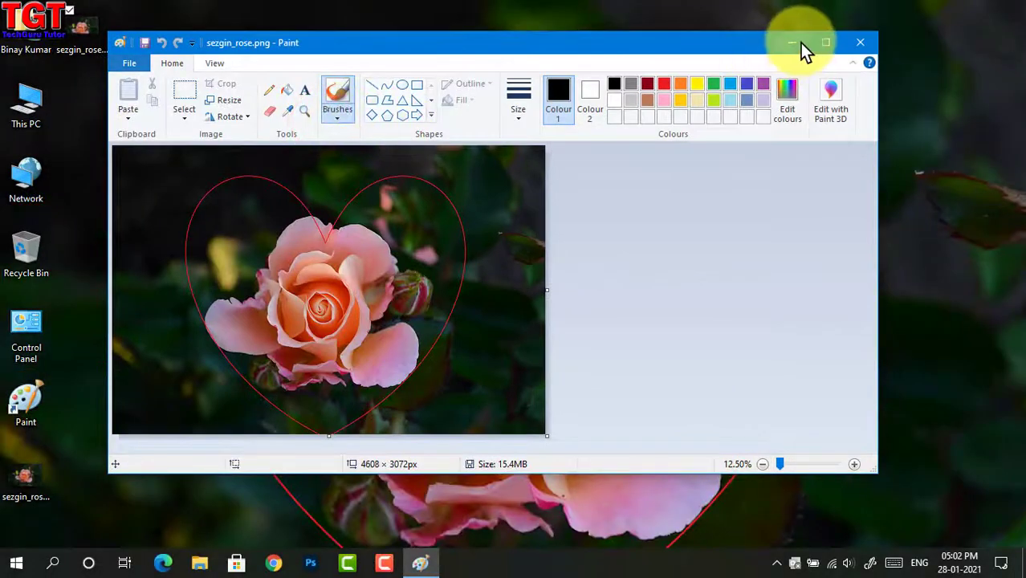
pyautogui.click(799, 43)
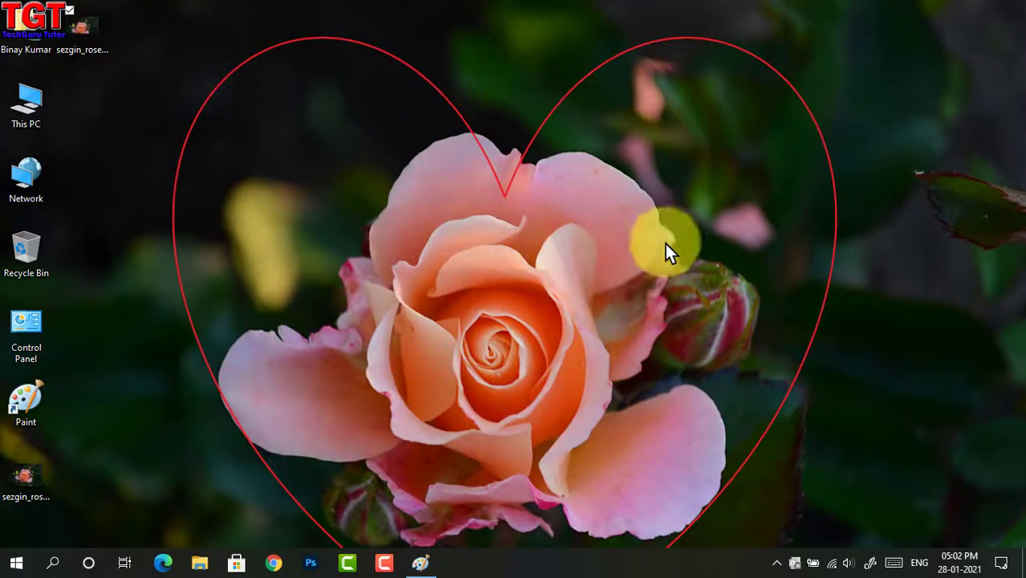
# Switch back to Paint and zoom in on the rose picture to 25%
pyautogui.click(422, 563)
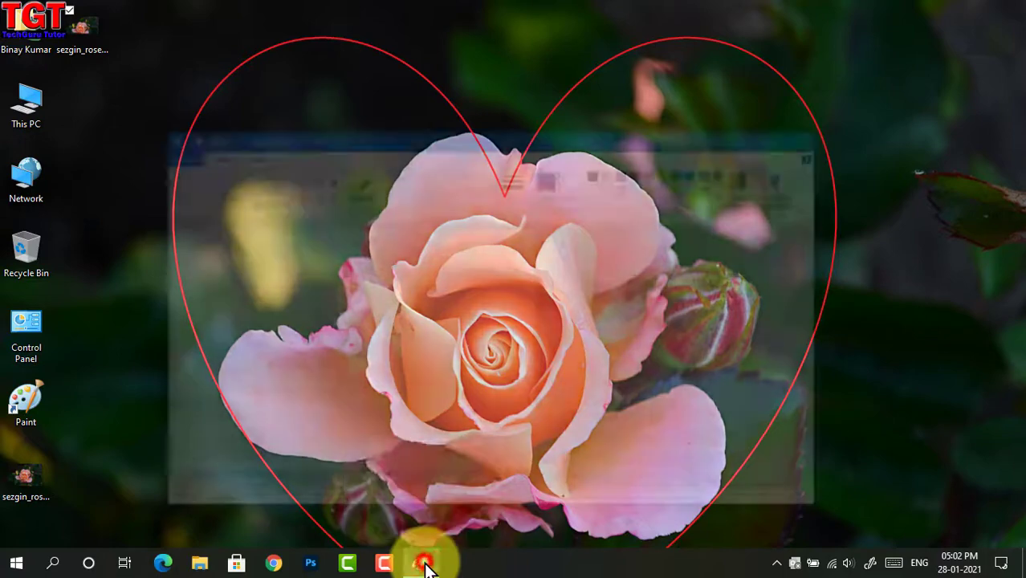
pyautogui.click(424, 564)
pyautogui.click(424, 564)
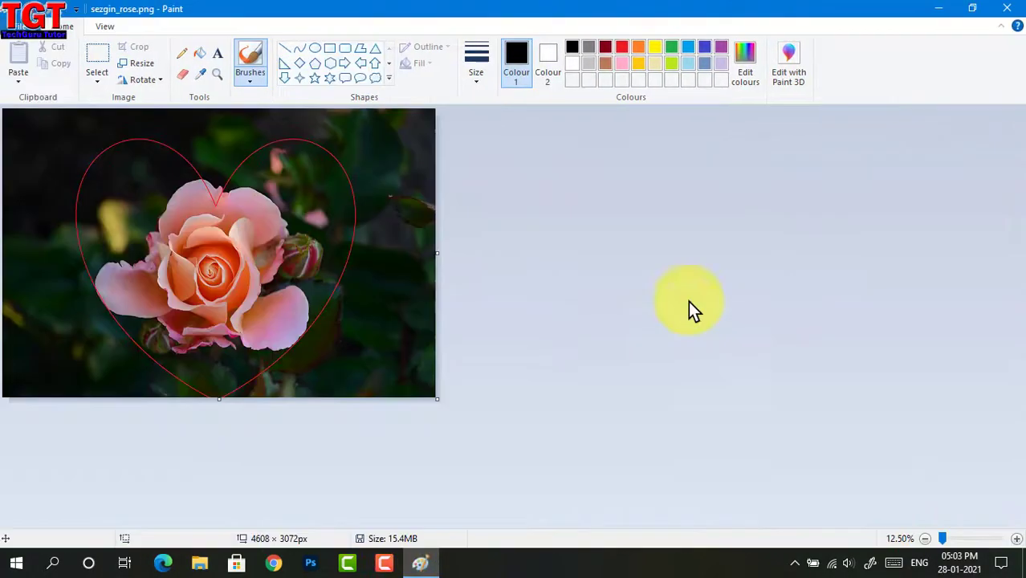
pyautogui.scroll(1, 610, 343)
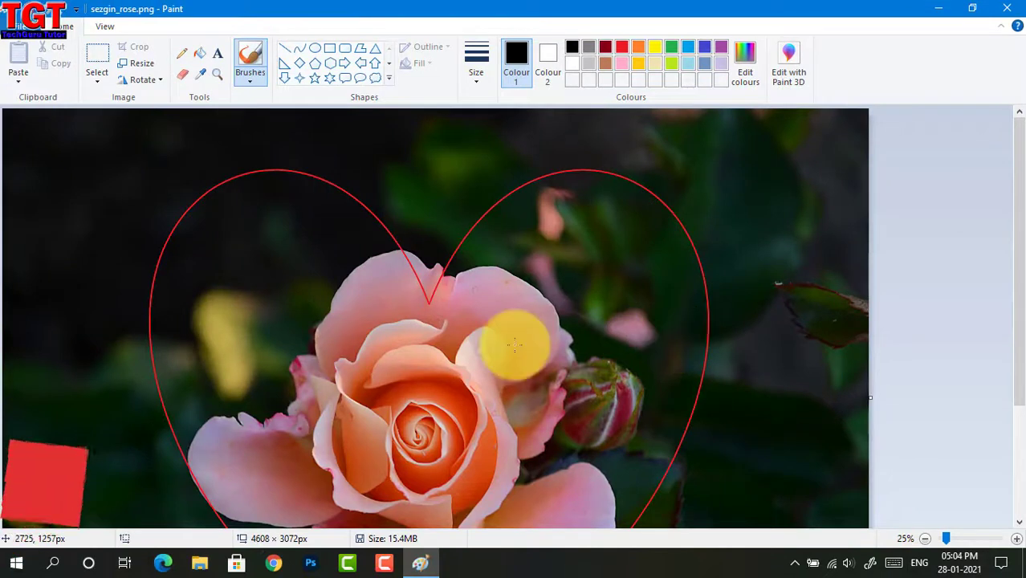